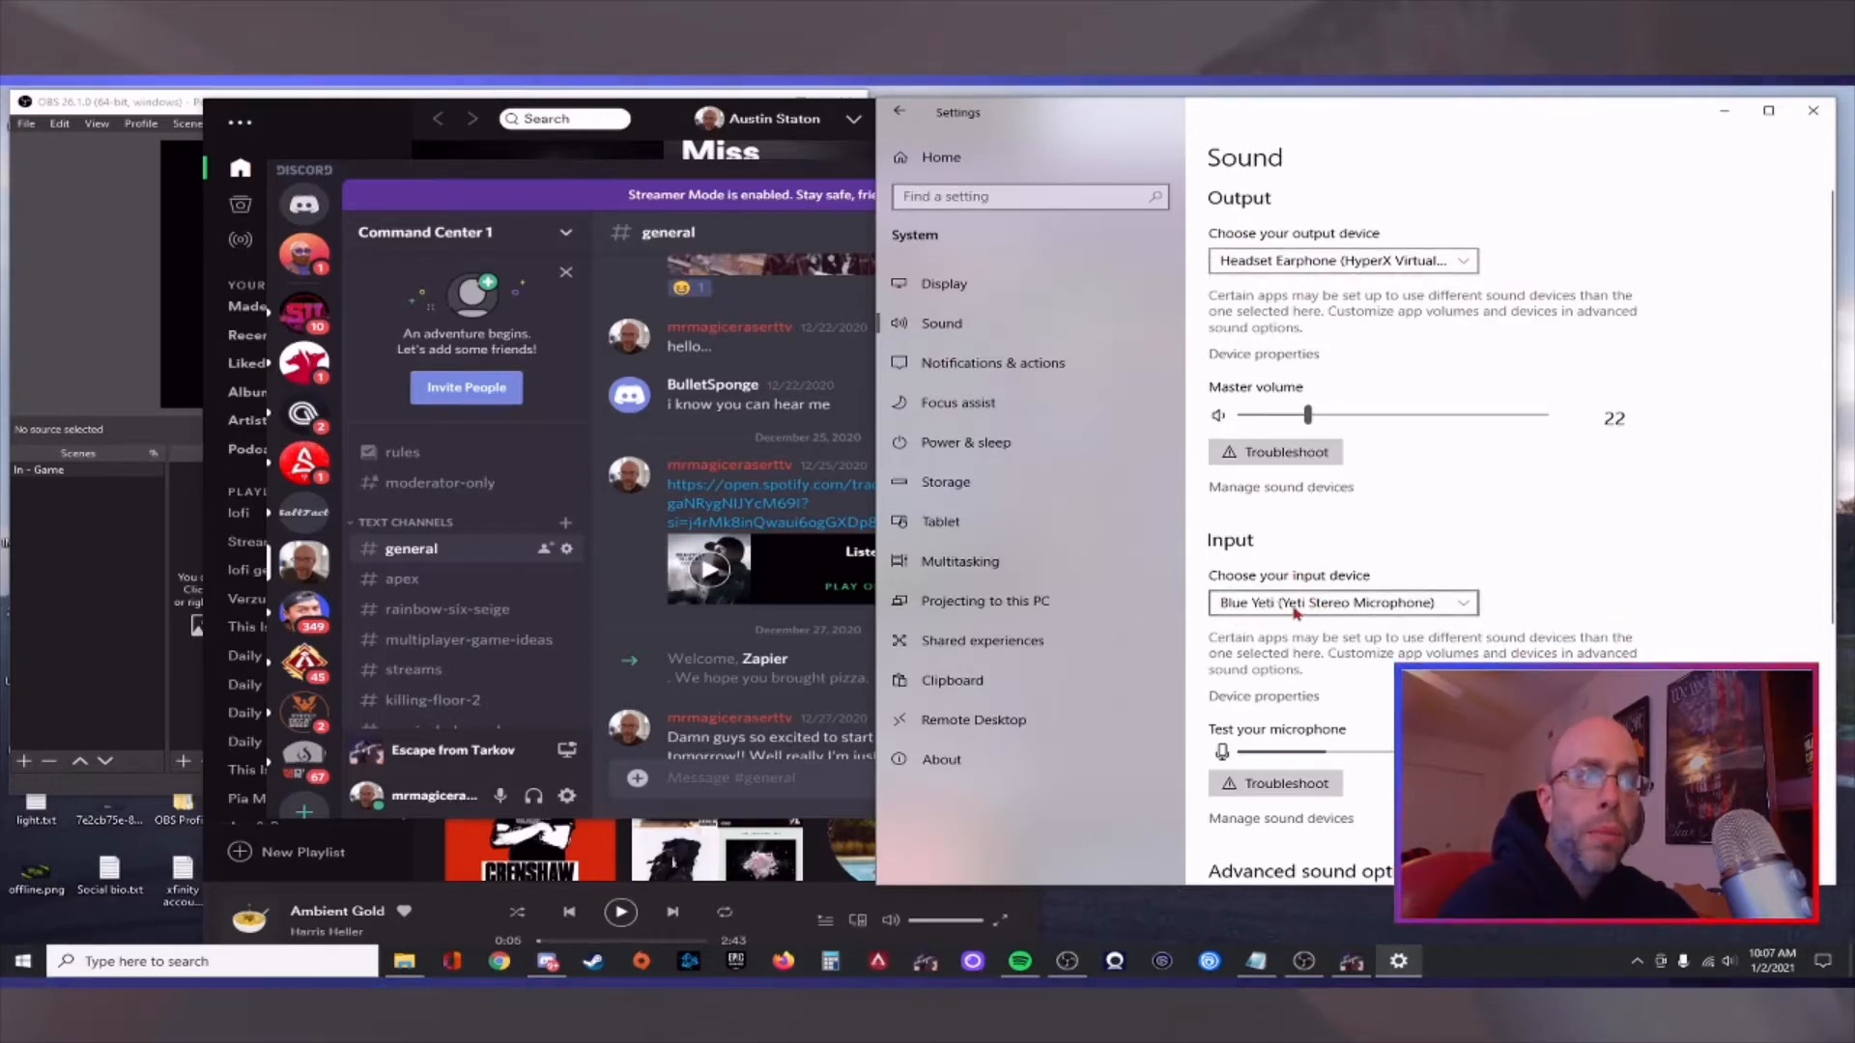
# Open the app volume and device preferences from the Windows sound settings and show the per-app output and input devices
pyautogui.scroll(-3, 1624, 652)
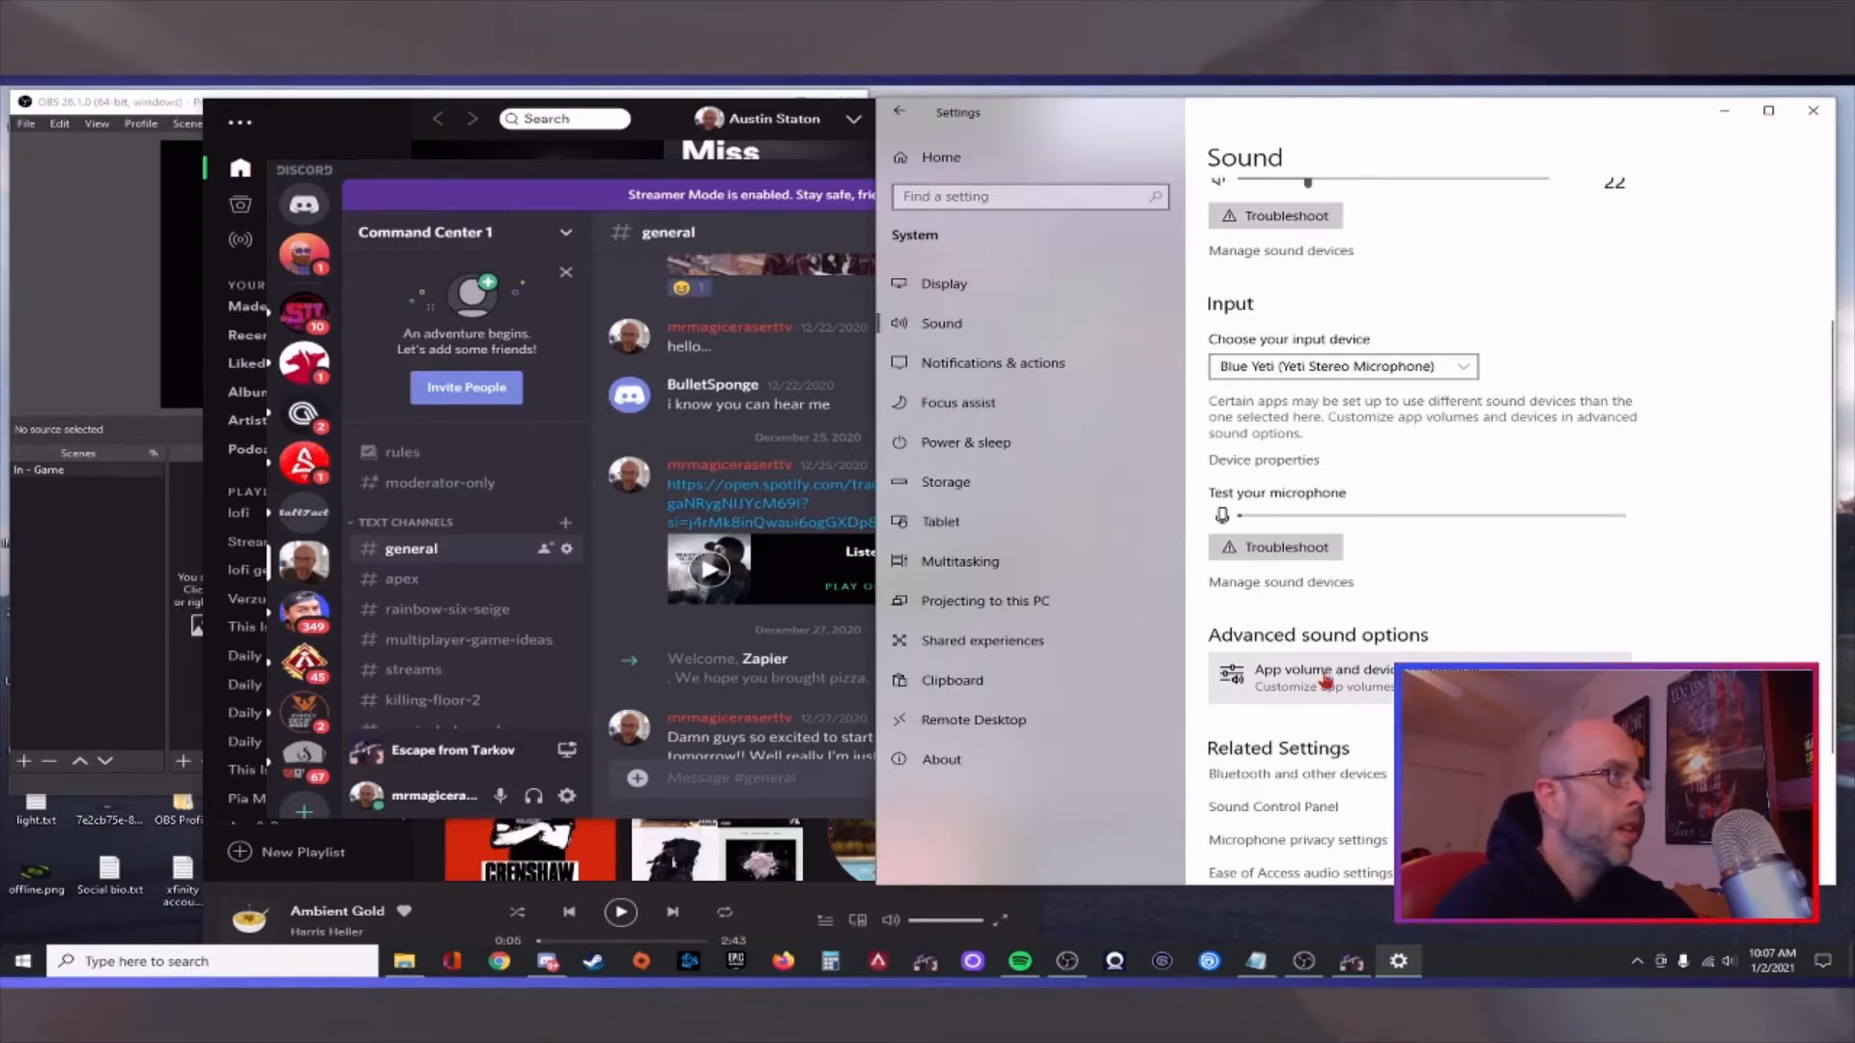
pyautogui.click(1325, 682)
pyautogui.scroll(-2, 1497, 604)
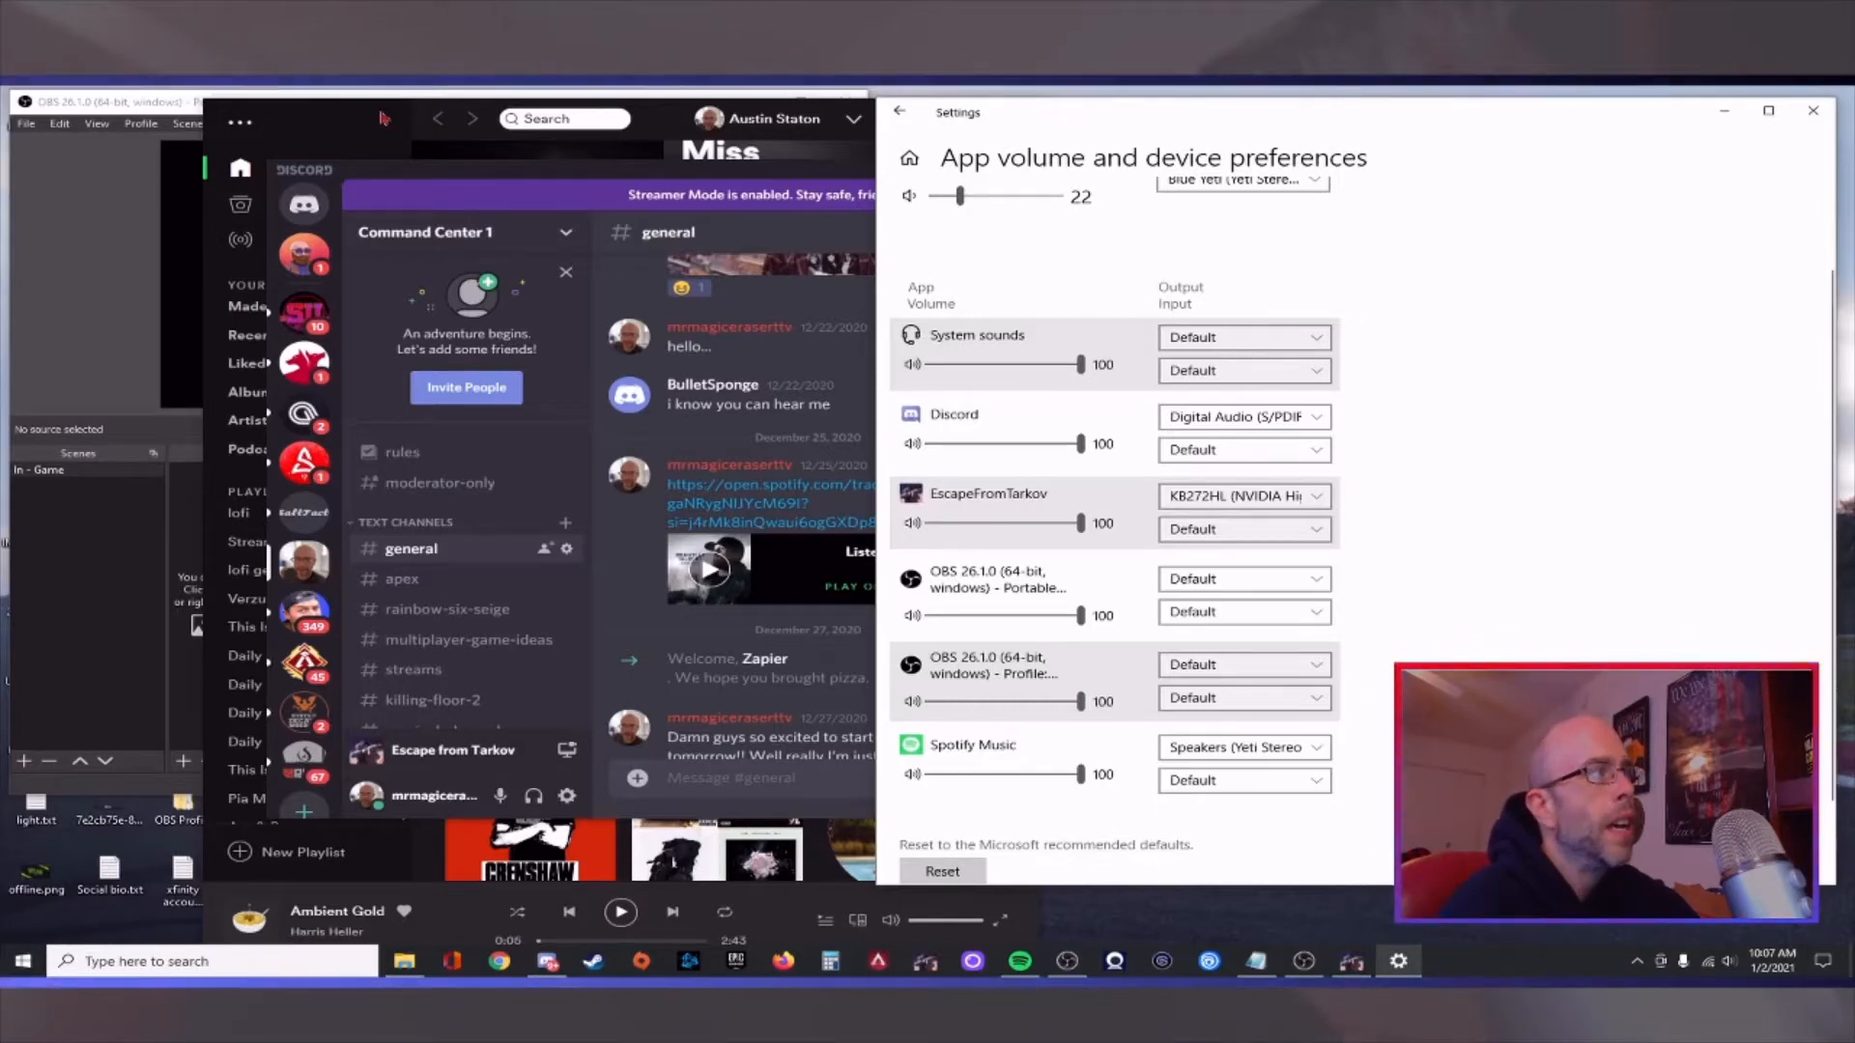
# Briefly play the shared Spotify track in Discord's general channel and minimize both the Spotify and Discord windows
pyautogui.click(384, 118)
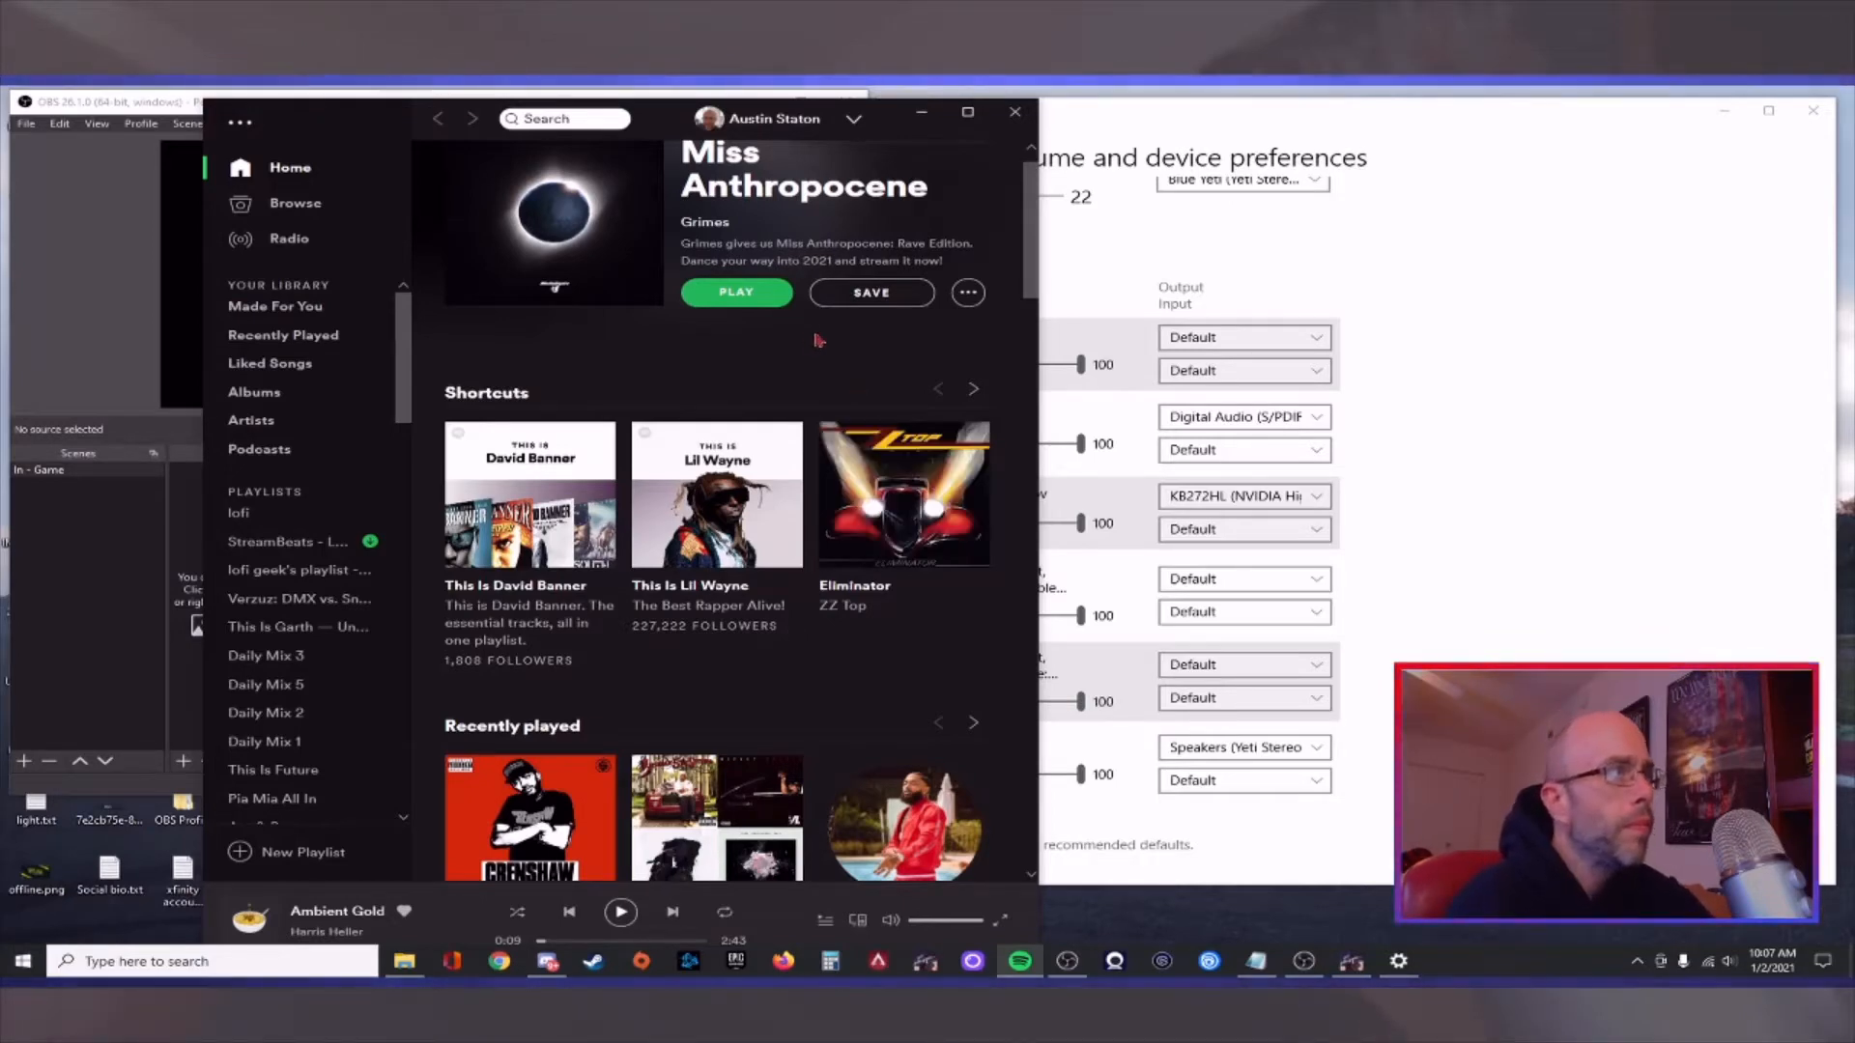
pyautogui.click(924, 113)
pyautogui.click(618, 180)
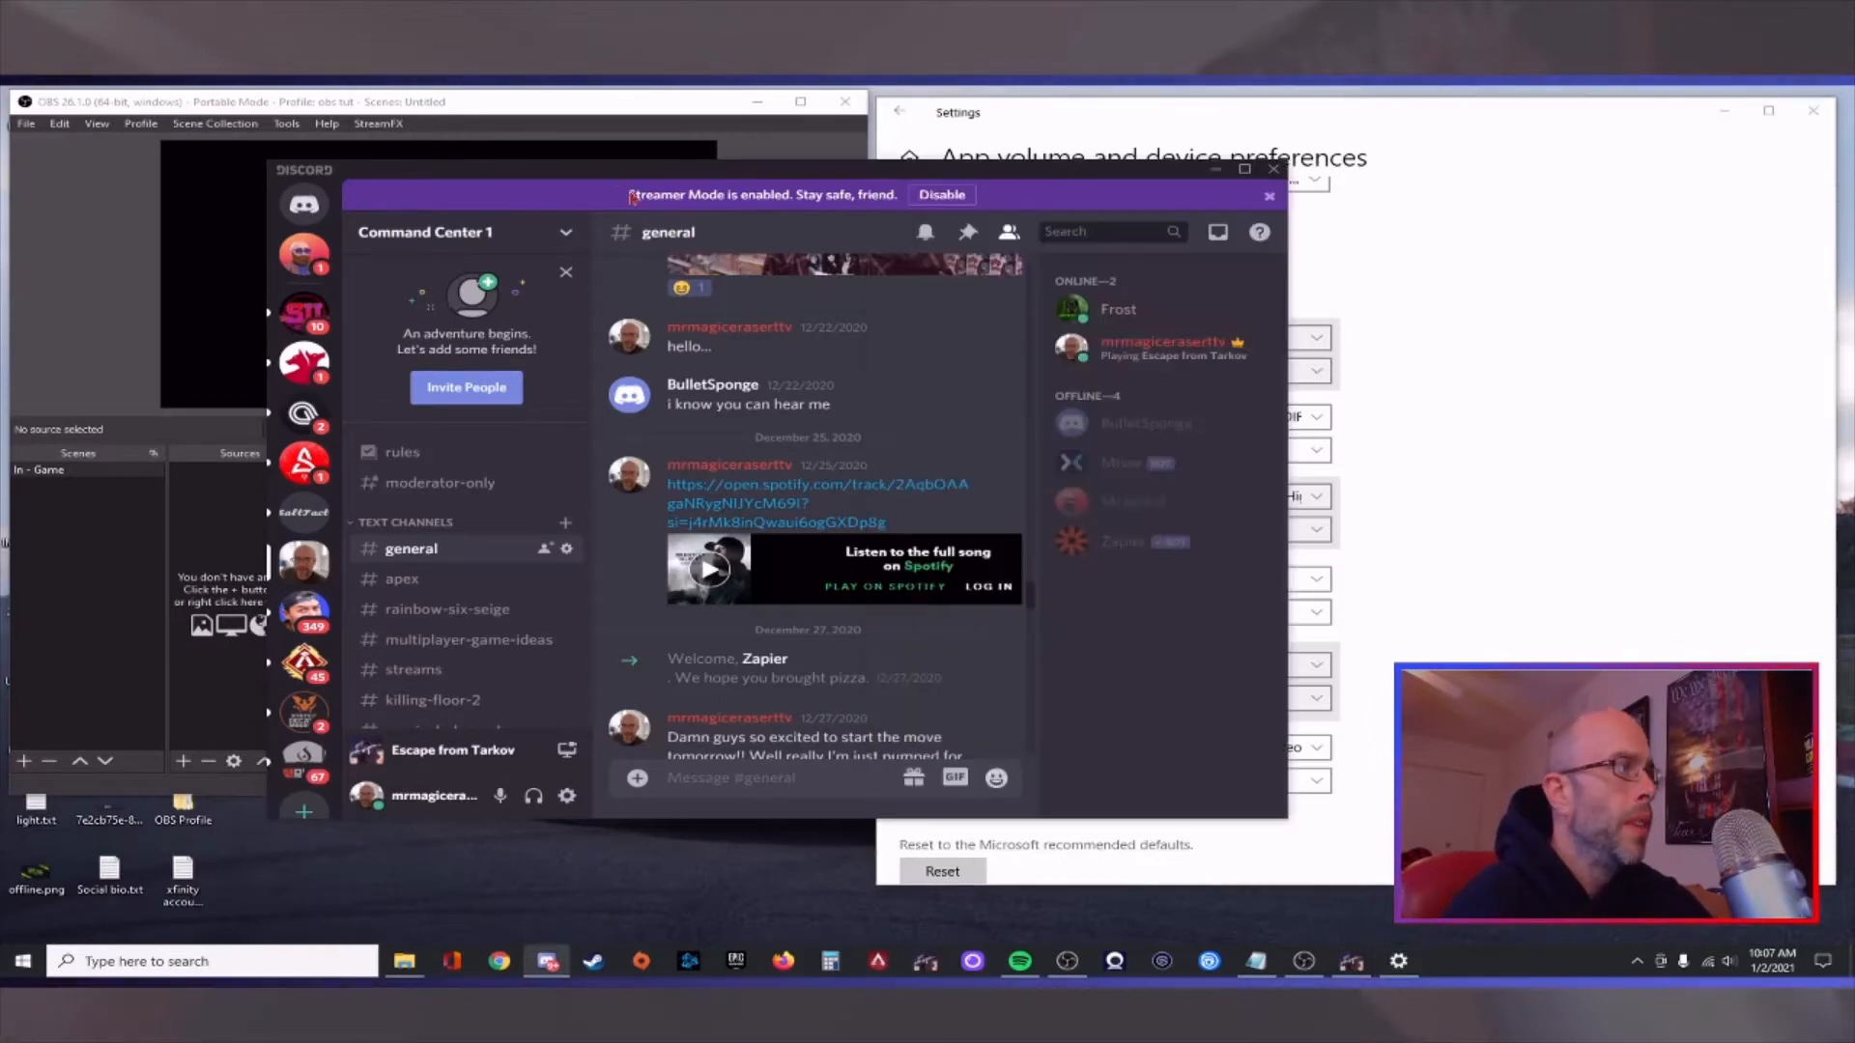
pyautogui.click(710, 571)
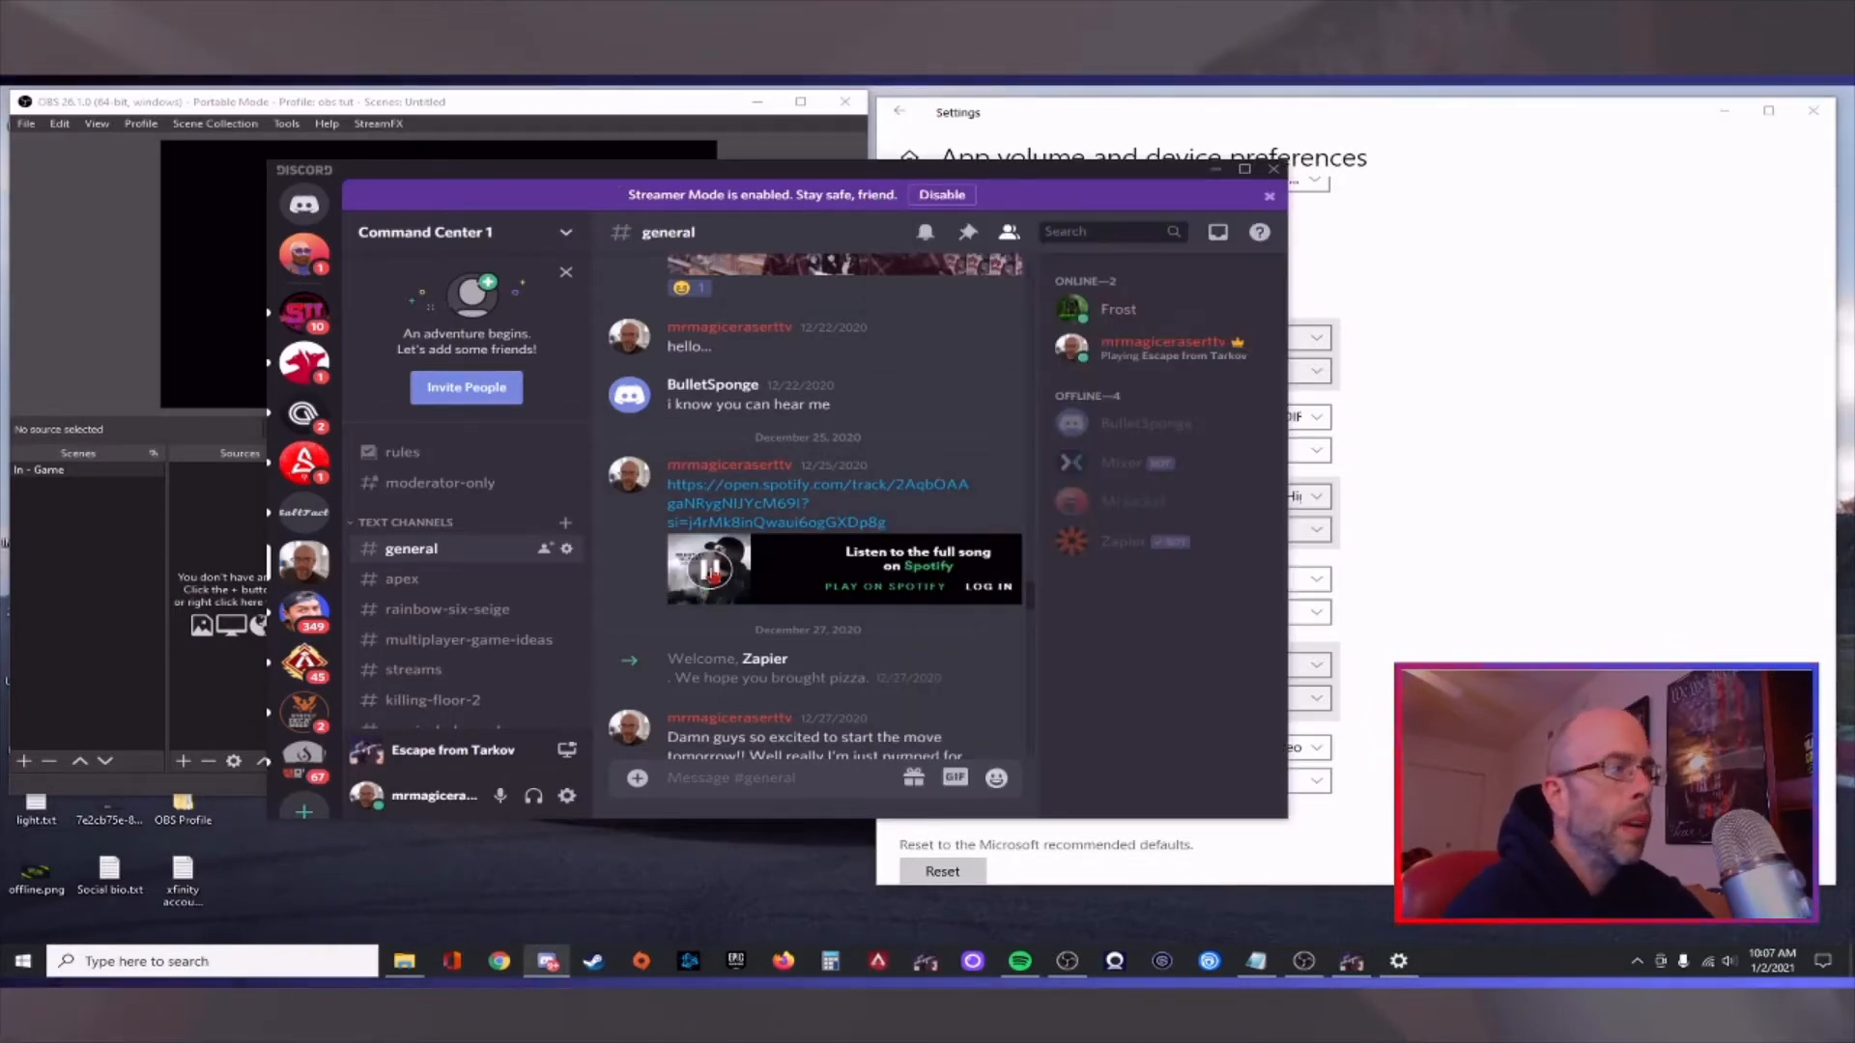
pyautogui.click(716, 573)
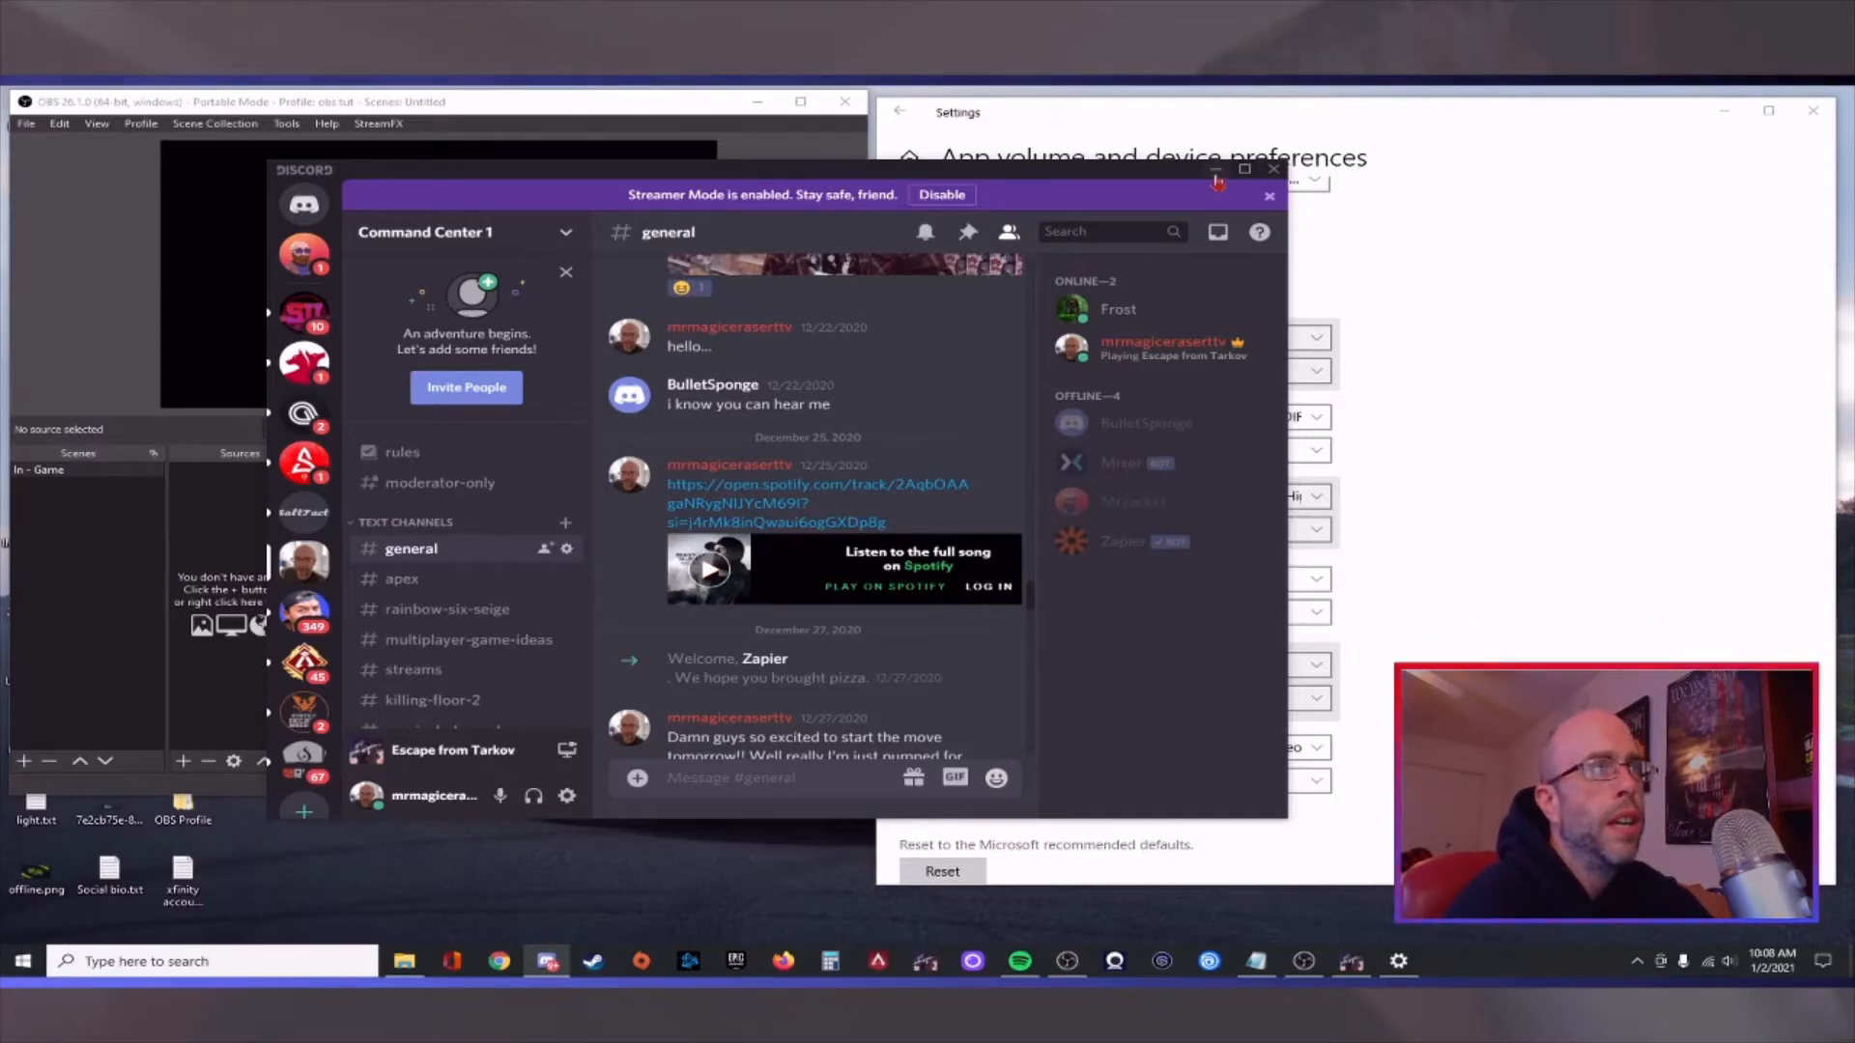
pyautogui.click(1216, 174)
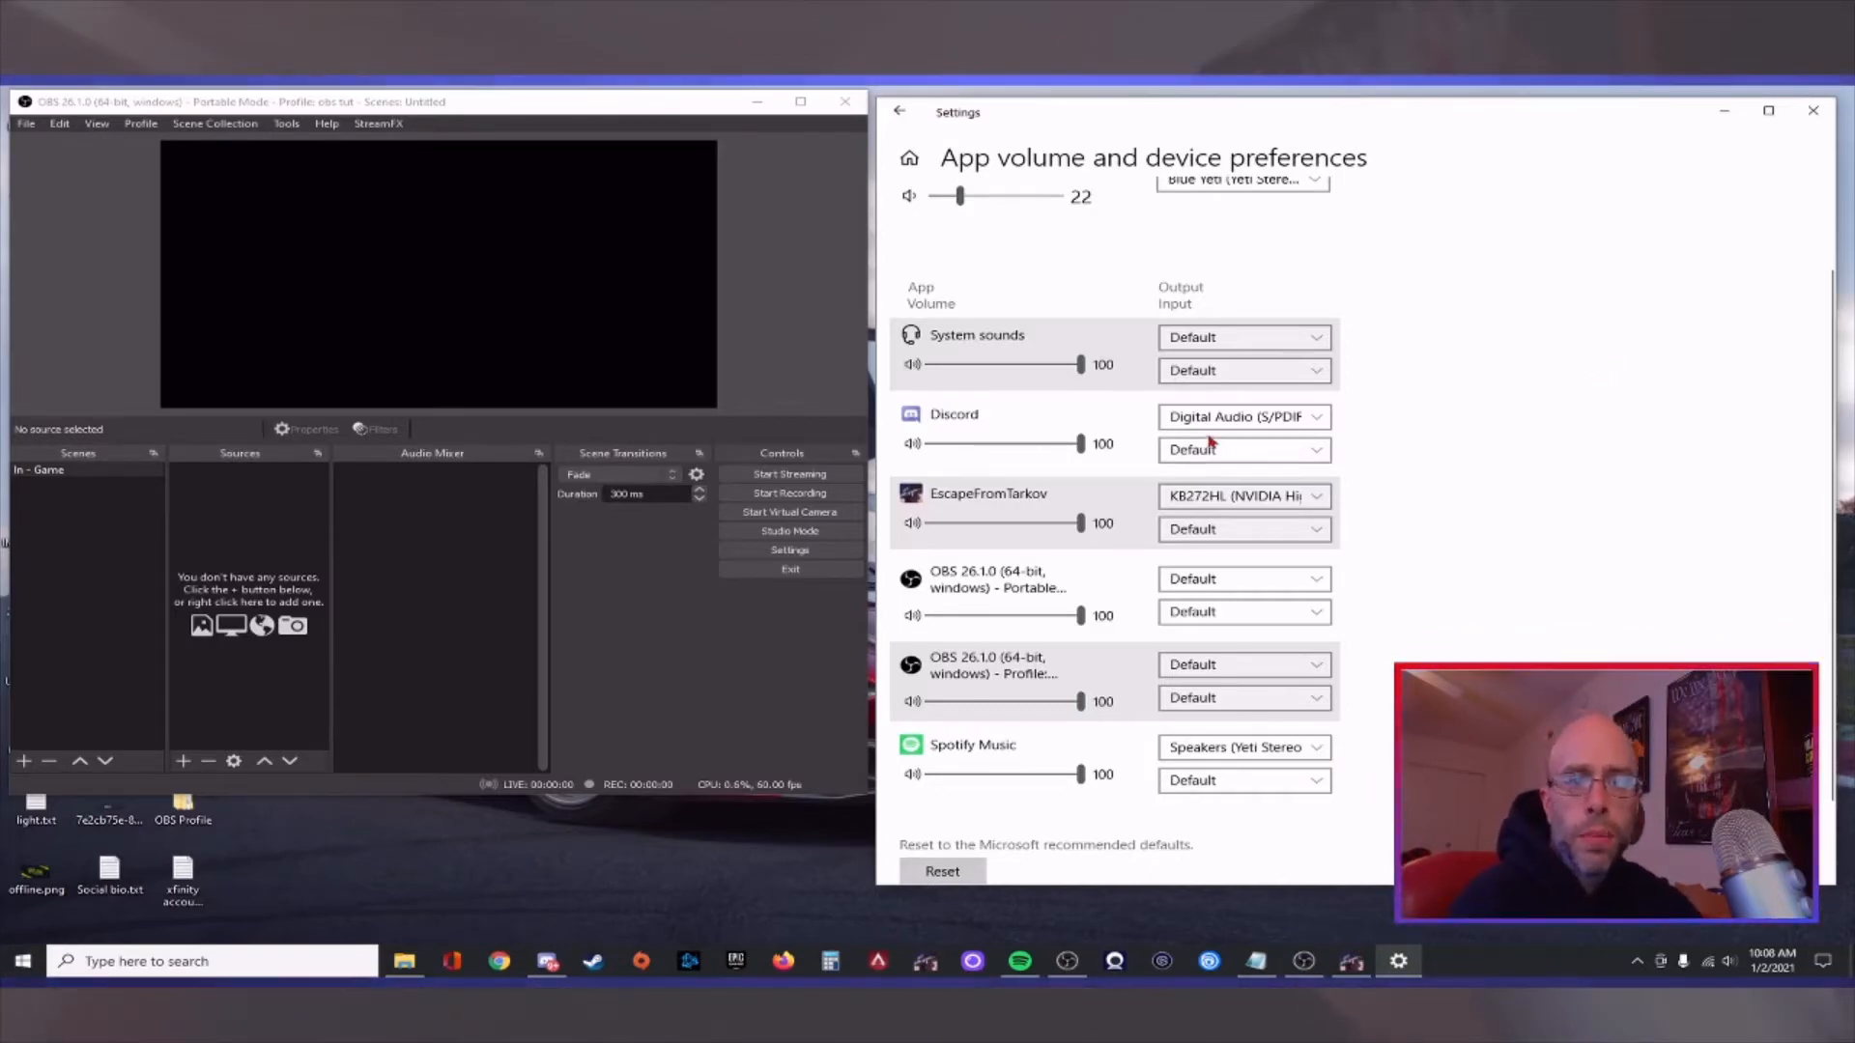
# Choose Digital Audio (S/PDIF) (High Definition Audio Device) as Discord's output device
pyautogui.click(1256, 416)
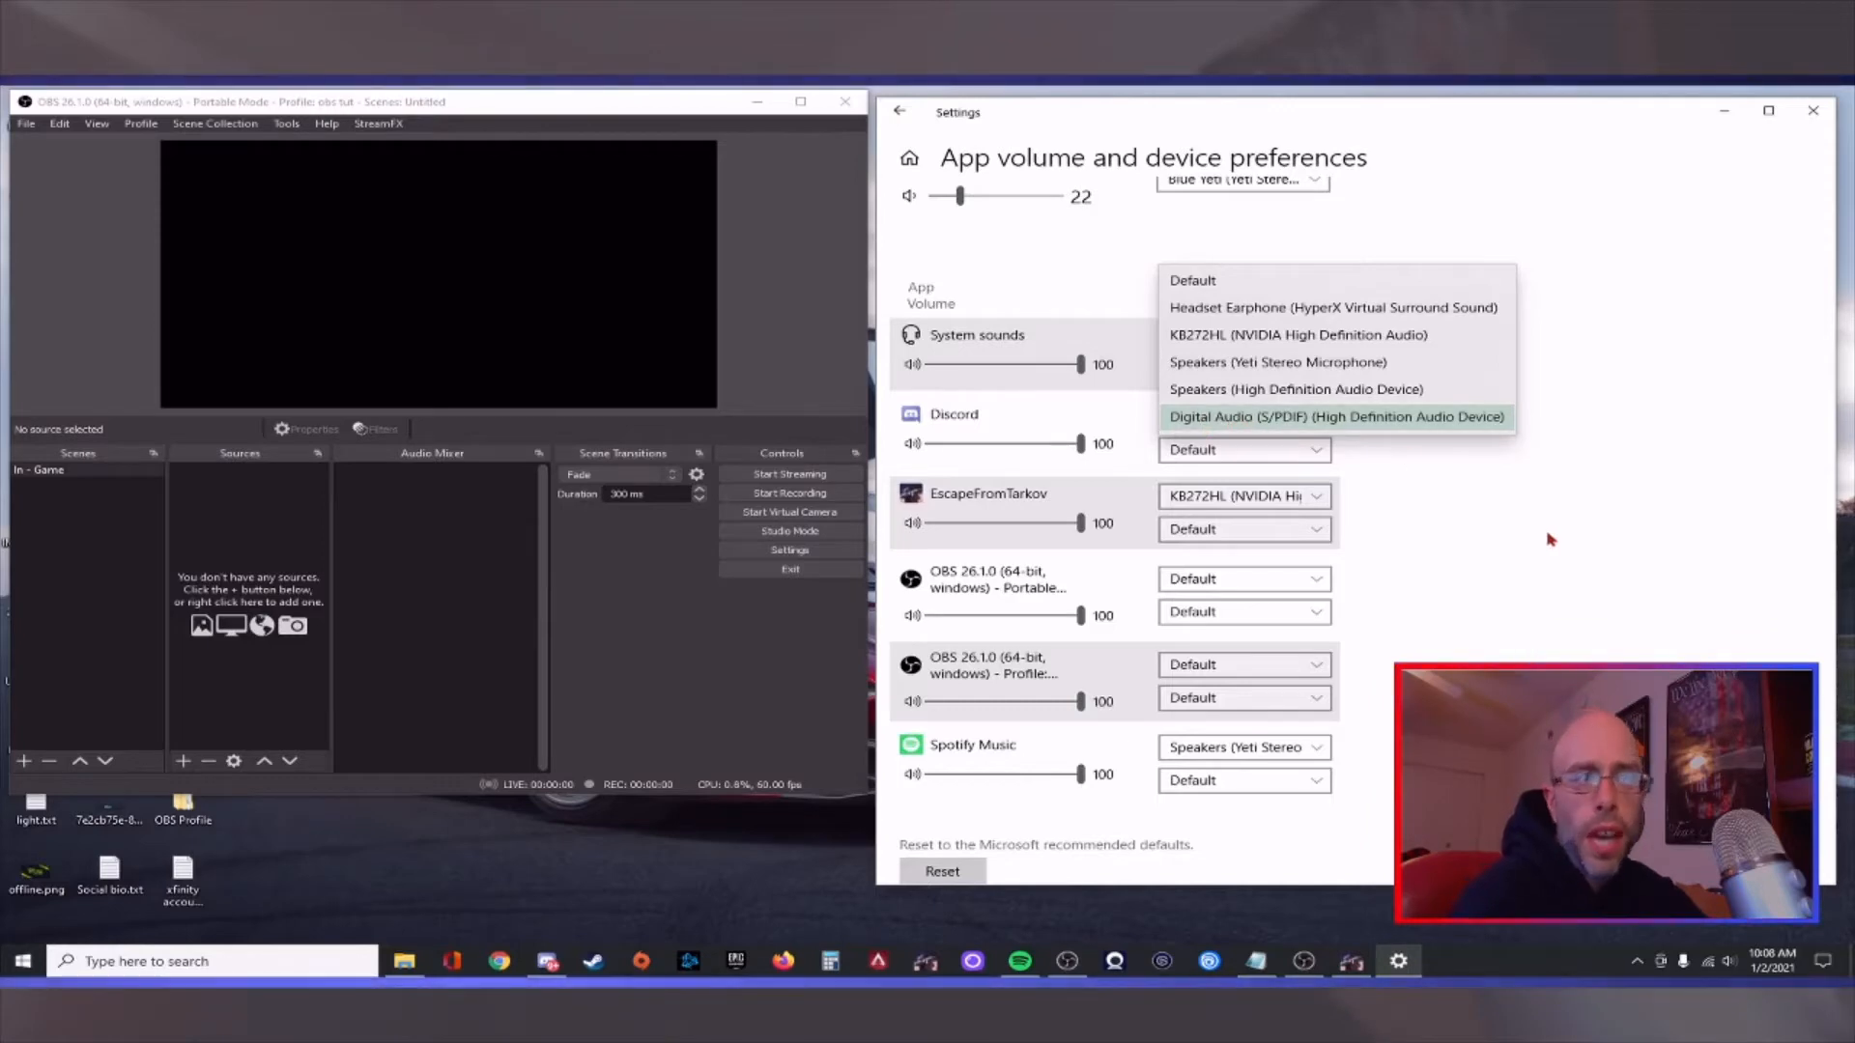
pyautogui.press('Return')
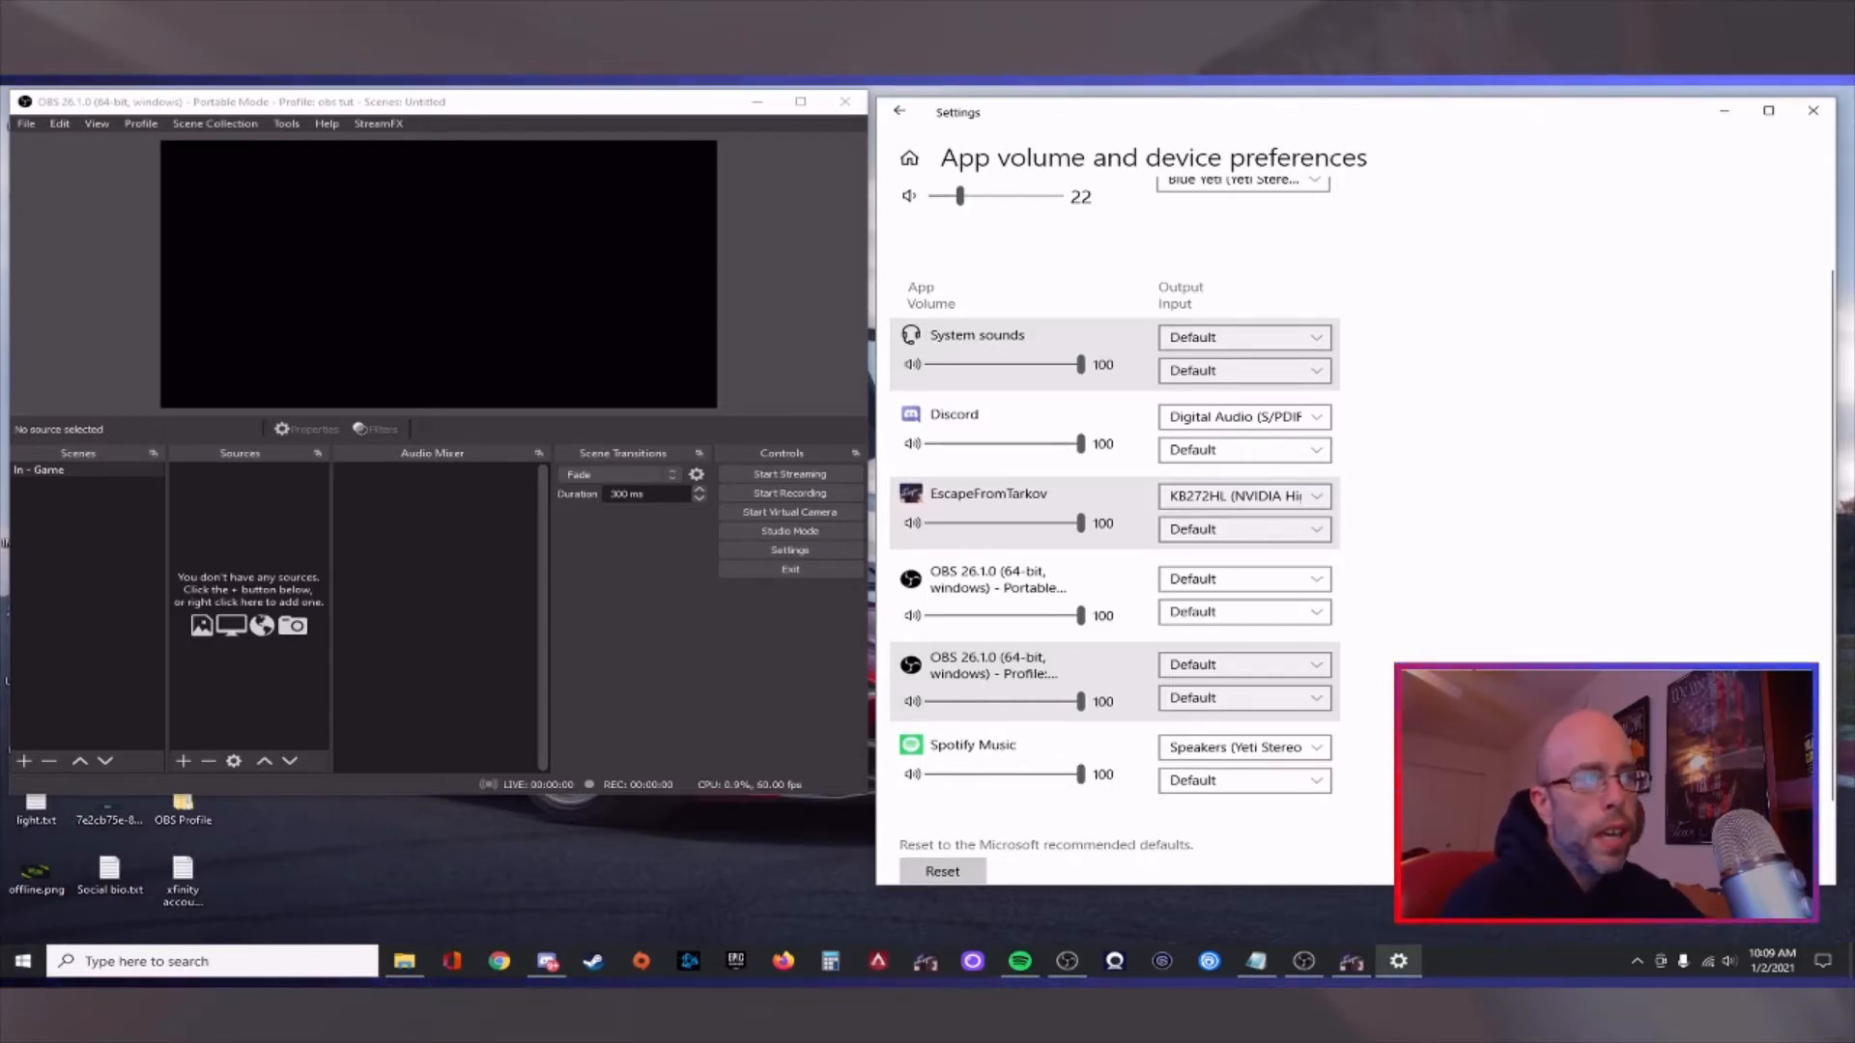
# Switch to OBS and open its audio settings, moving the settings window away from the screen edge
pyautogui.click(464, 113)
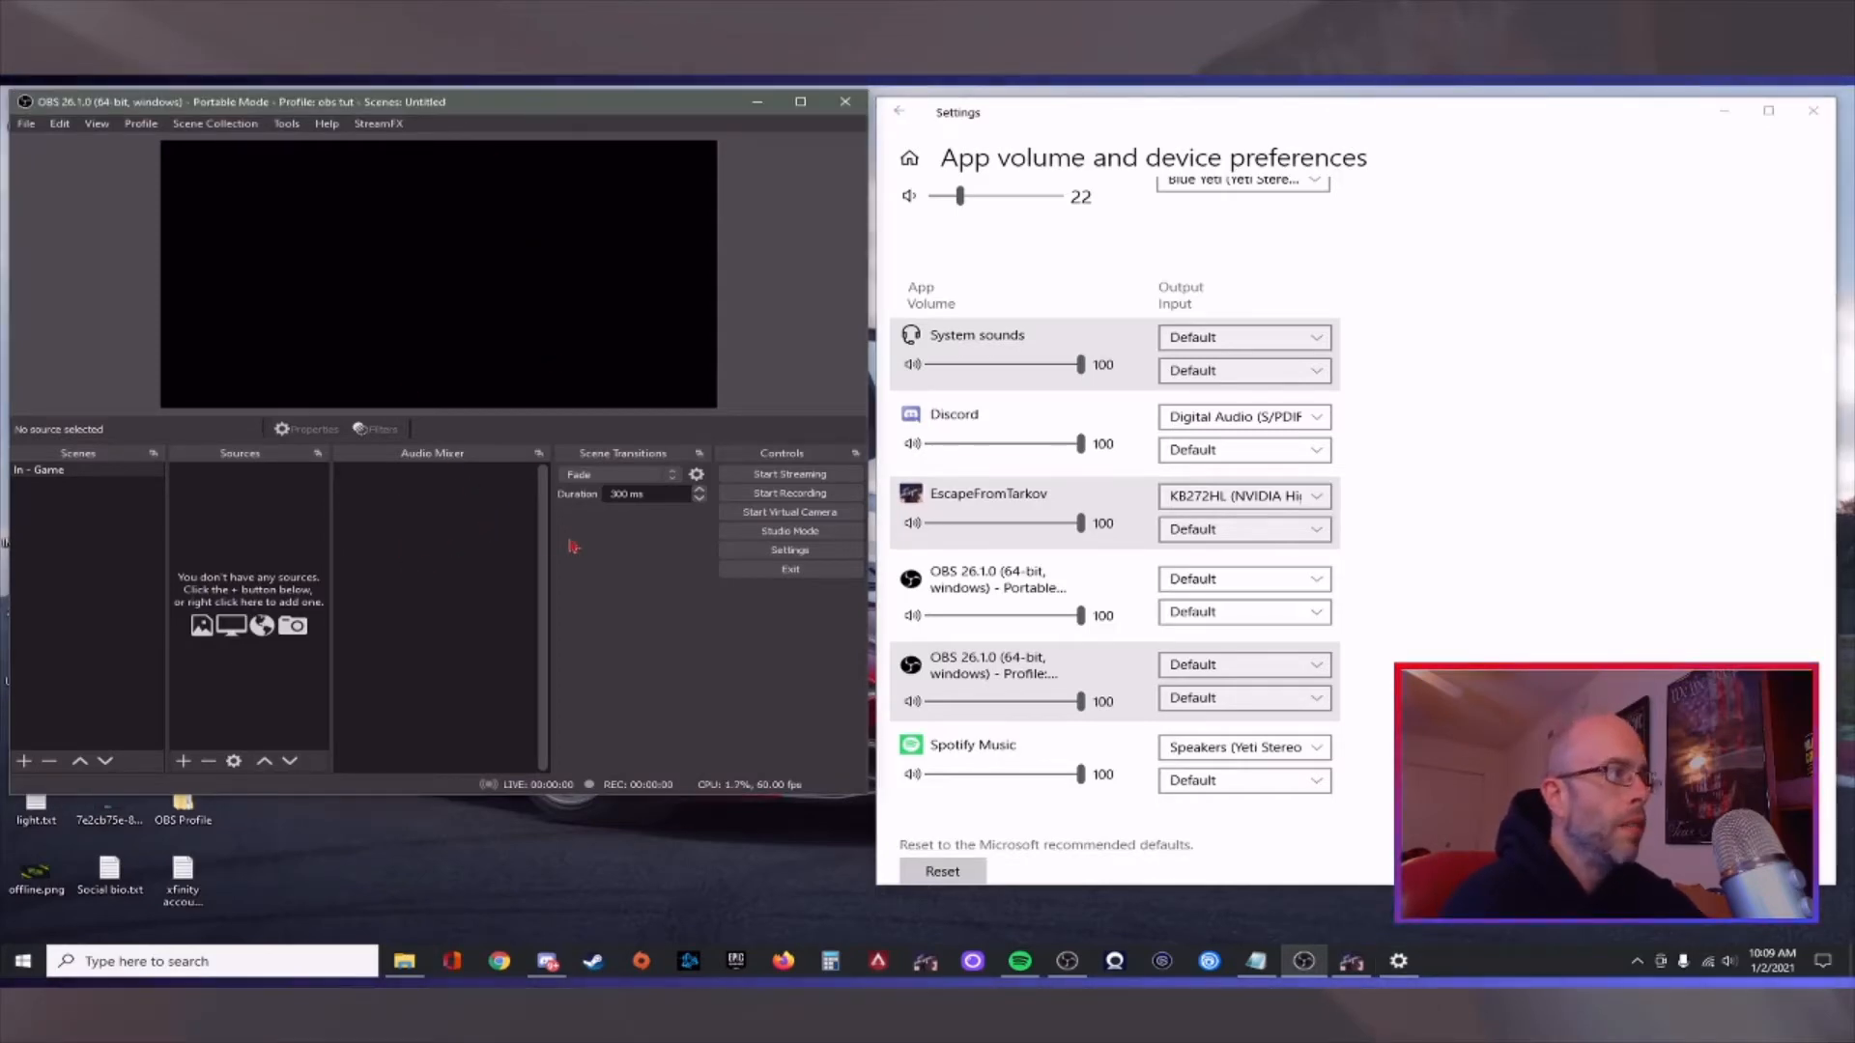
pyautogui.click(790, 550)
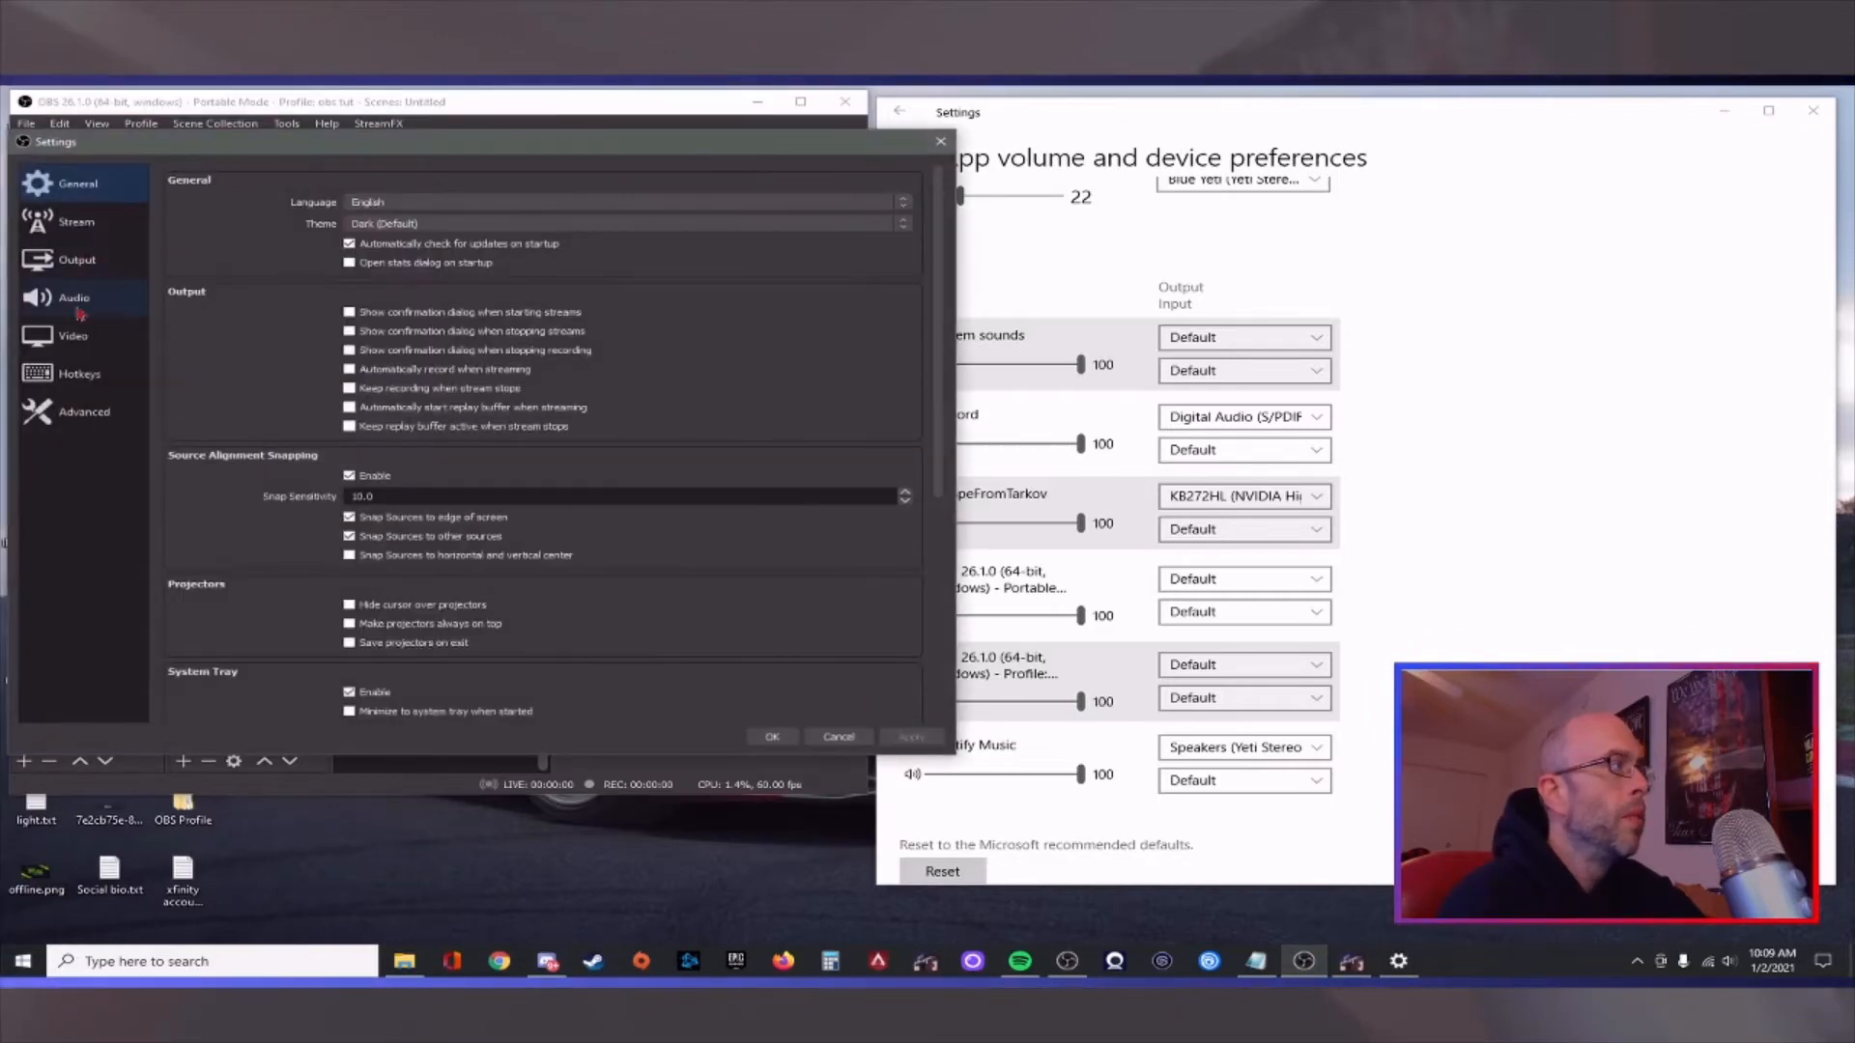
pyautogui.click(939, 141)
pyautogui.click(813, 551)
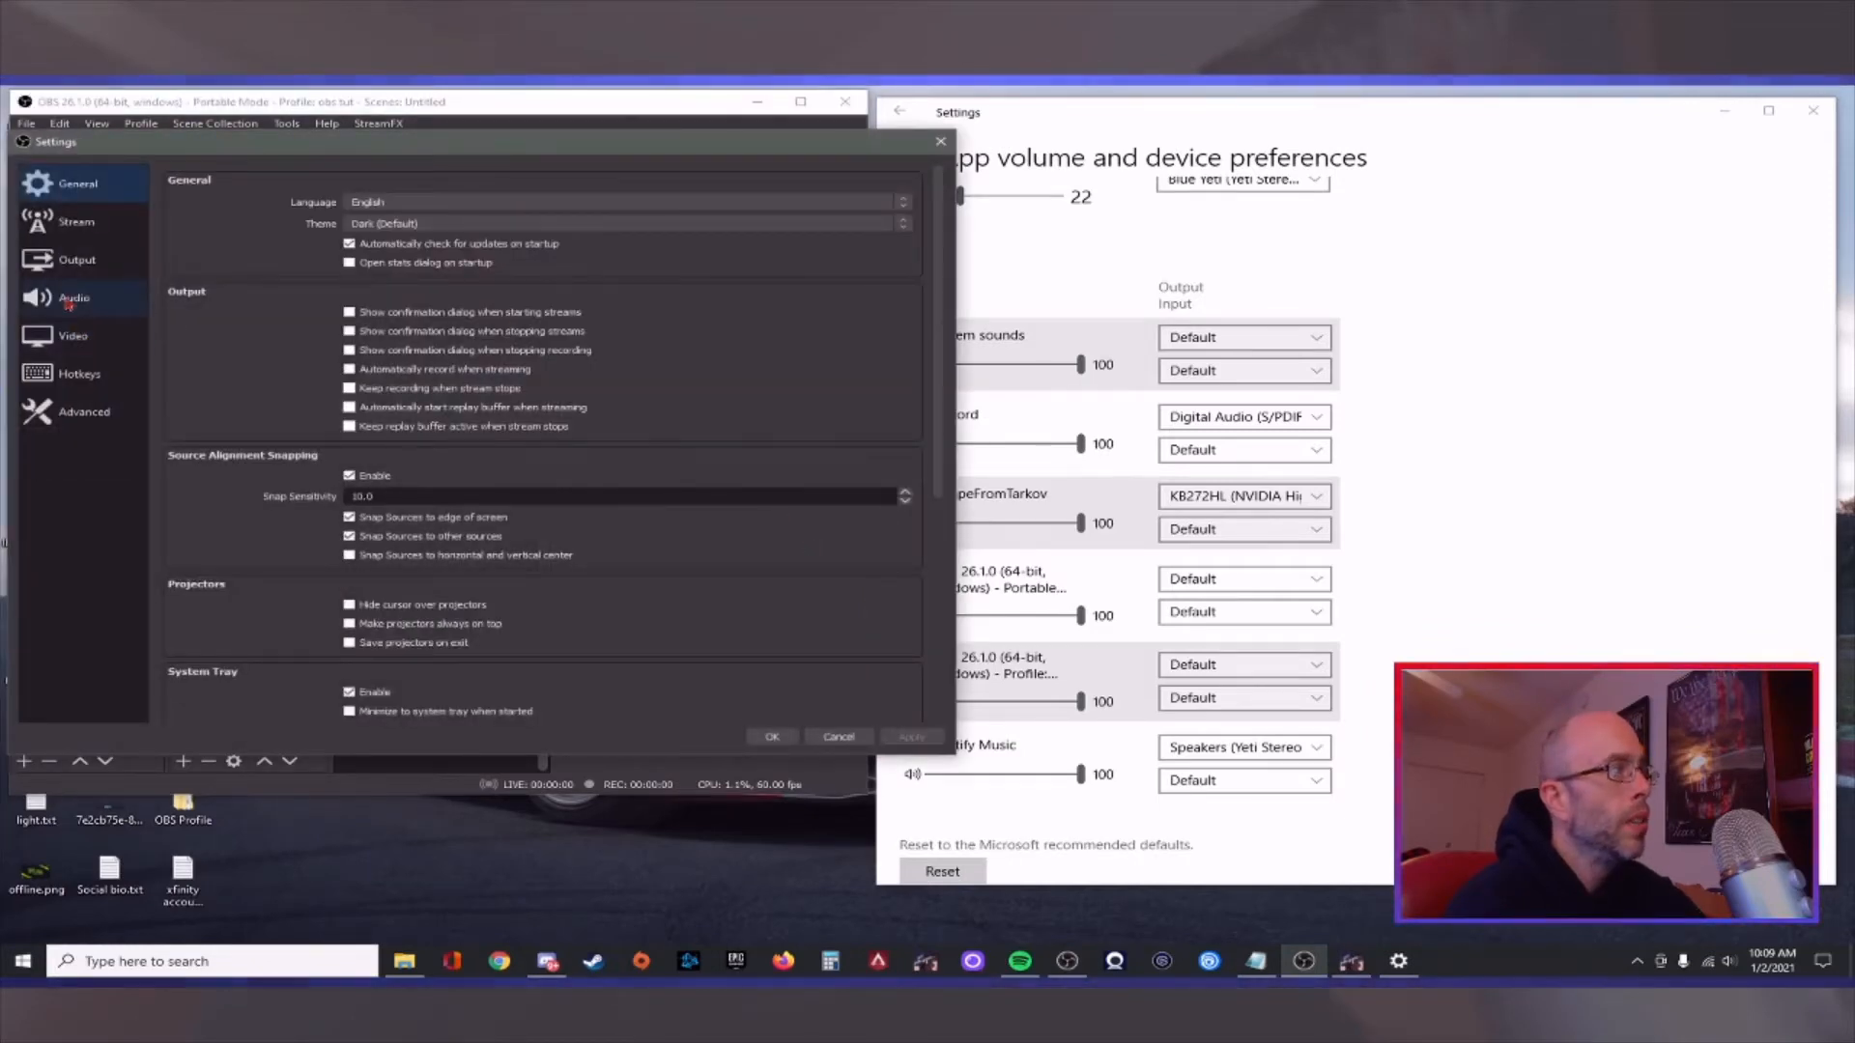
pyautogui.click(68, 301)
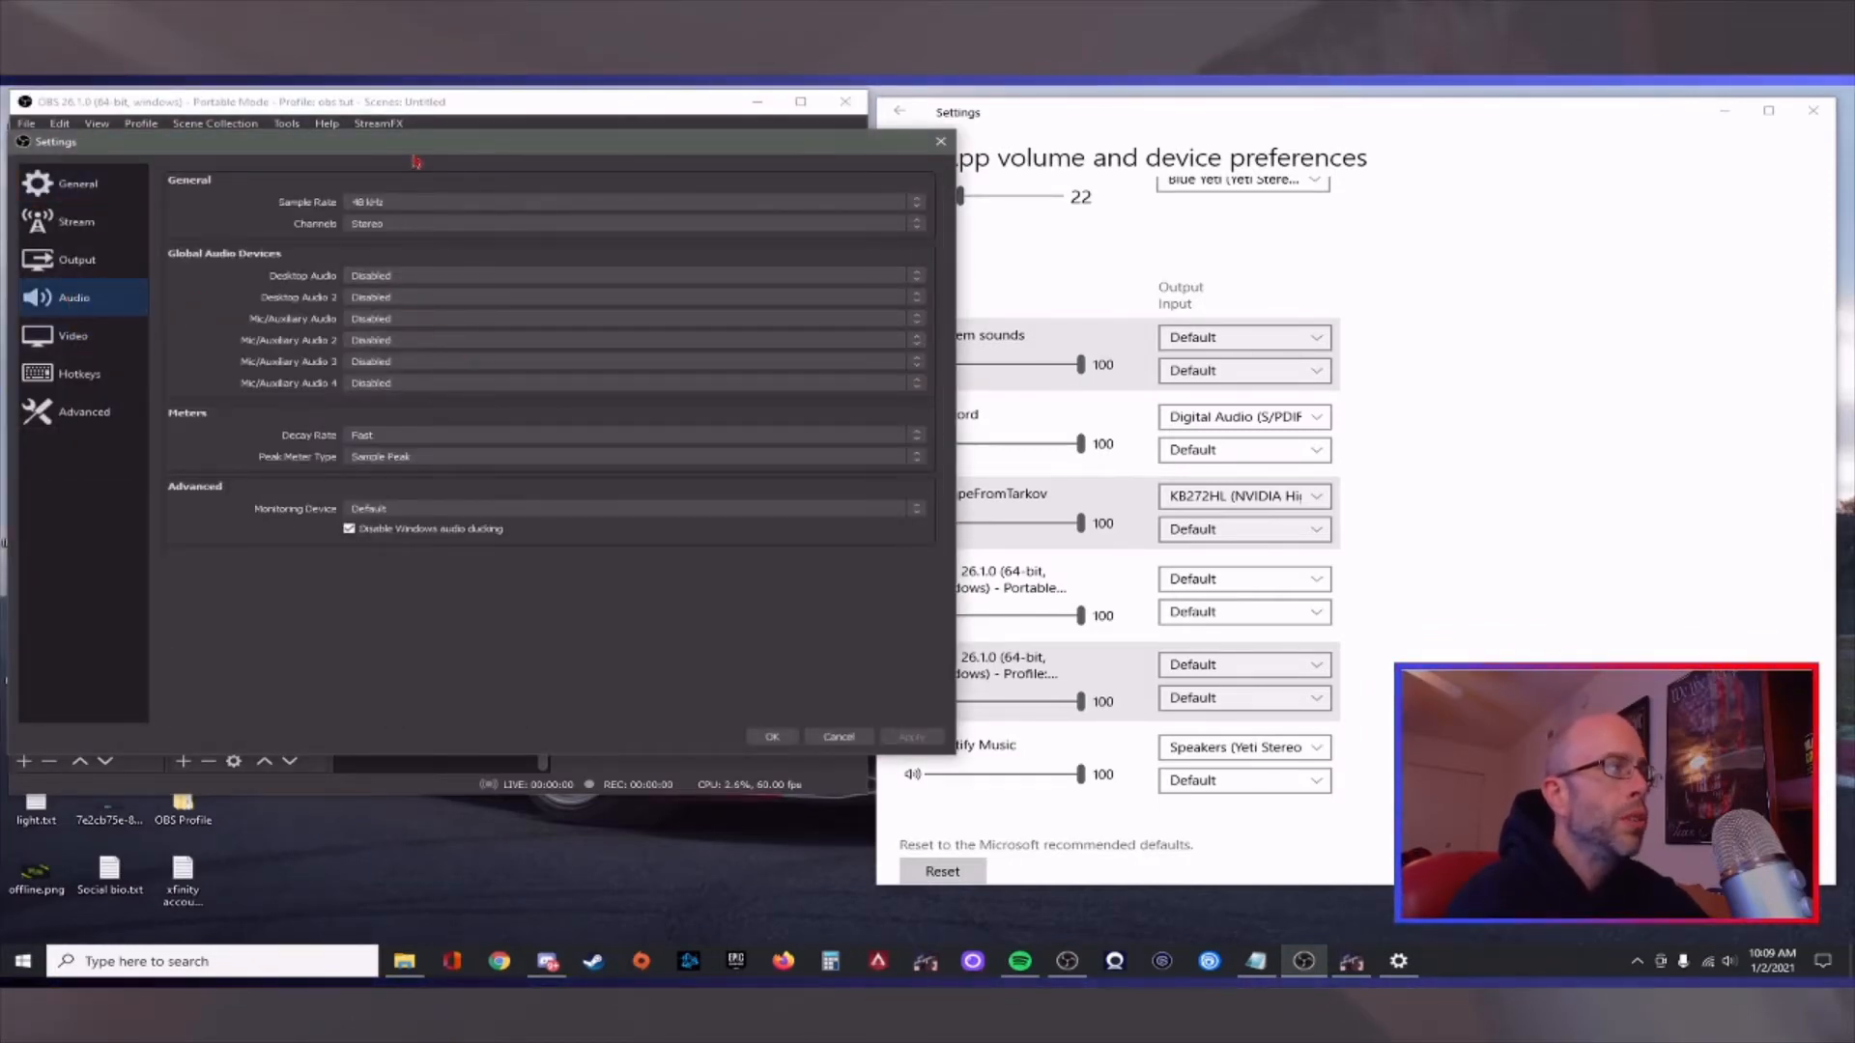
pyautogui.moveTo(409, 154); pyautogui.dragTo(912, 164)
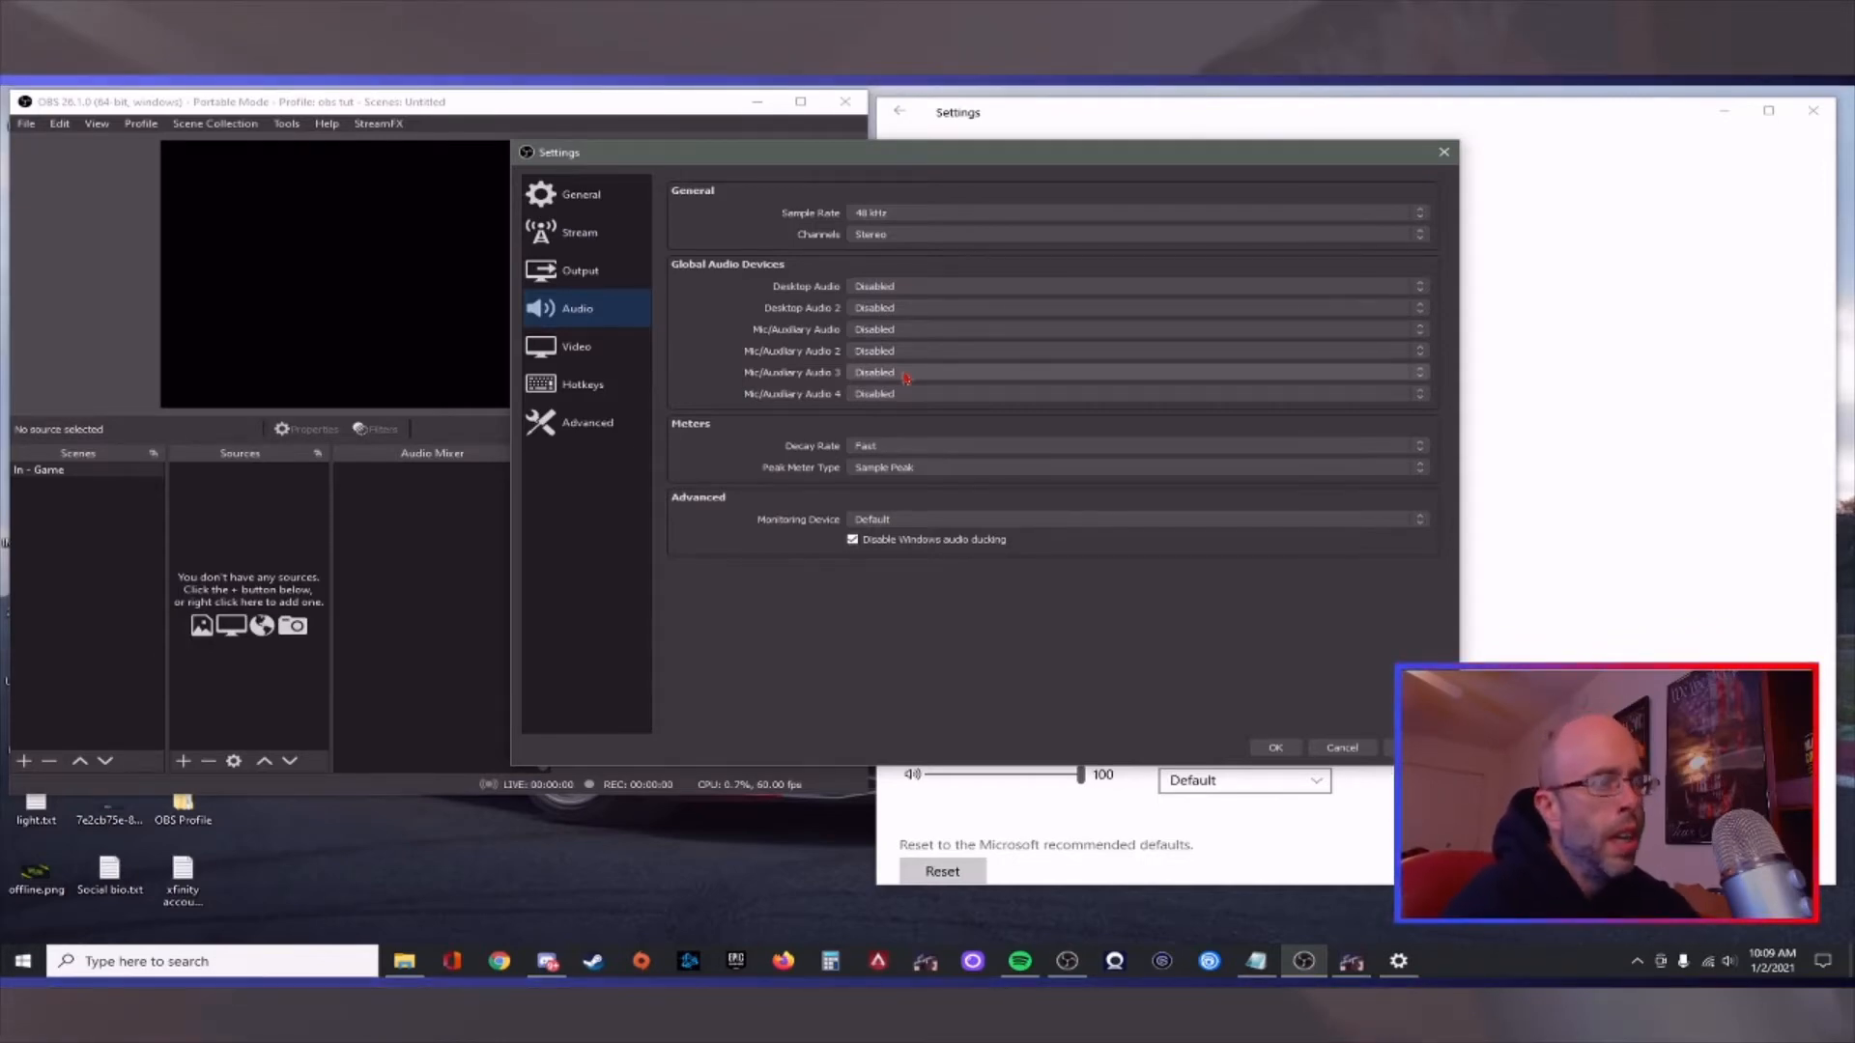
# Set Desktop Audio to KB272HL (NVIDIA High Definition Audio) and Desktop Audio 2 to Speakers (High Definition Audio Device)
pyautogui.click(888, 287)
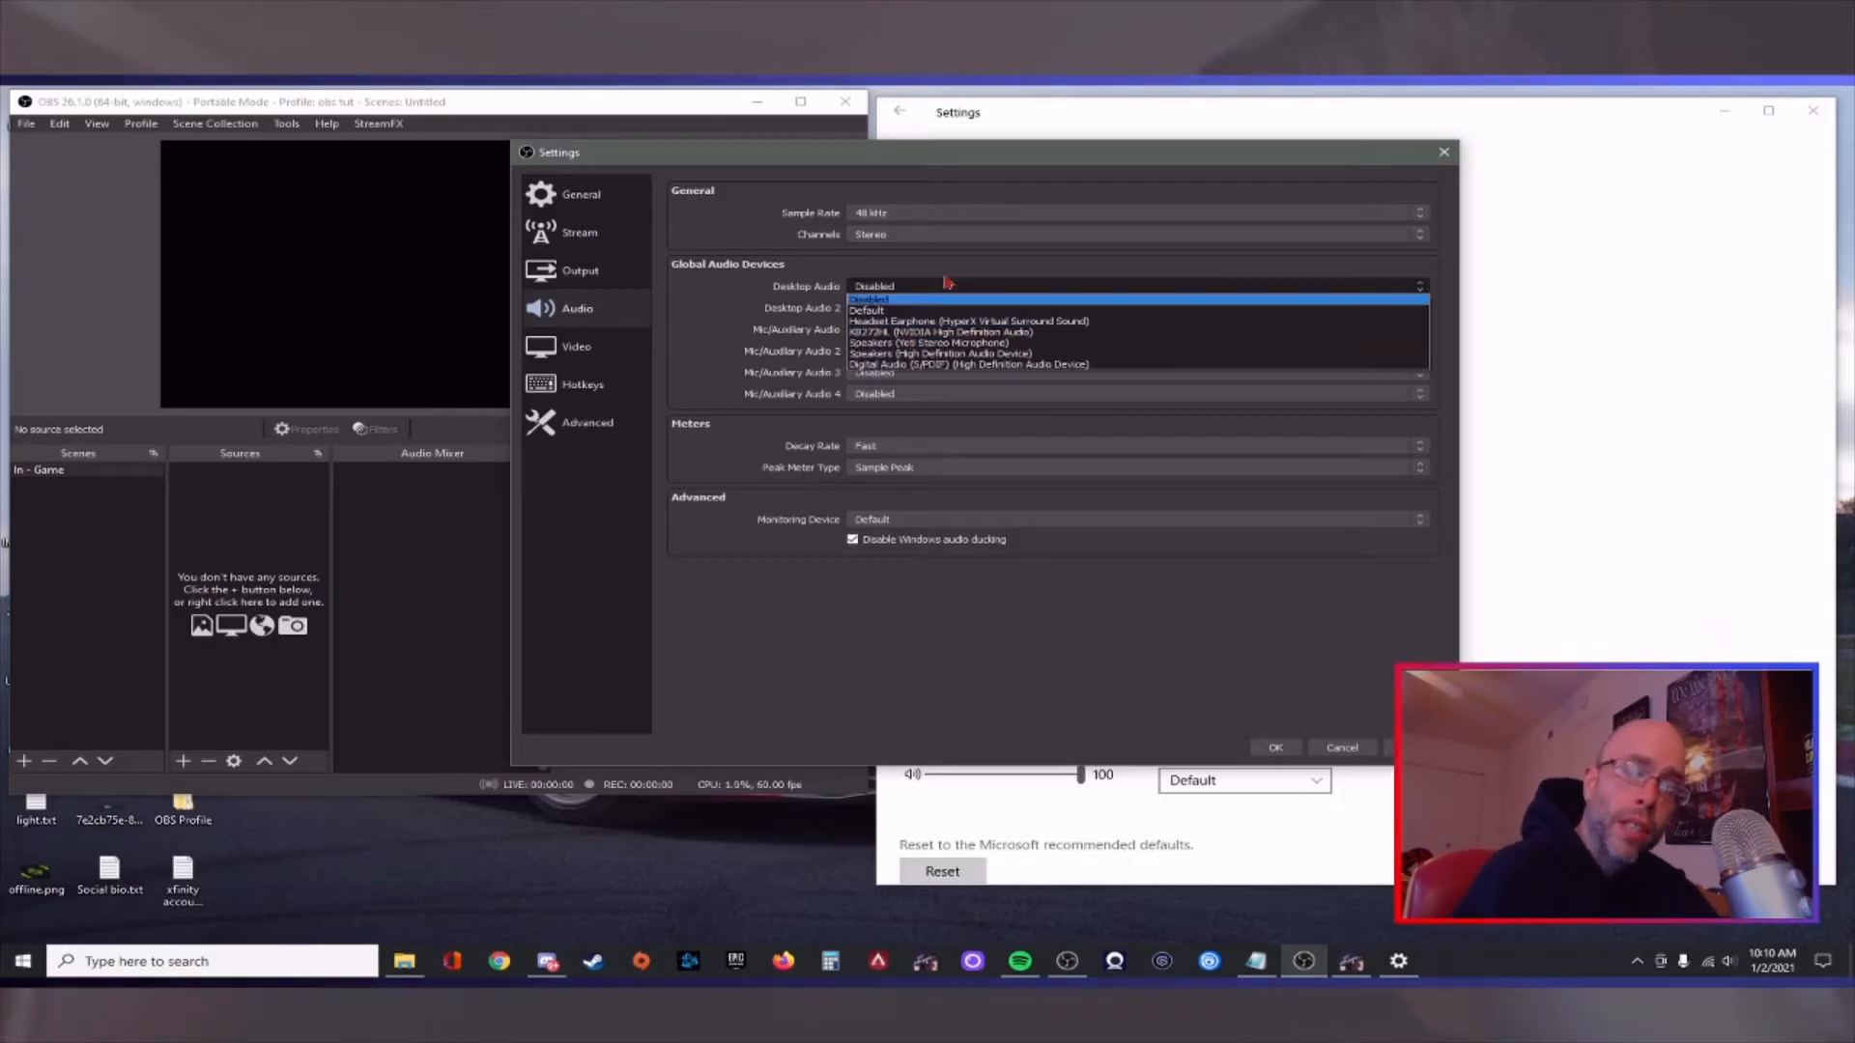
pyautogui.click(929, 333)
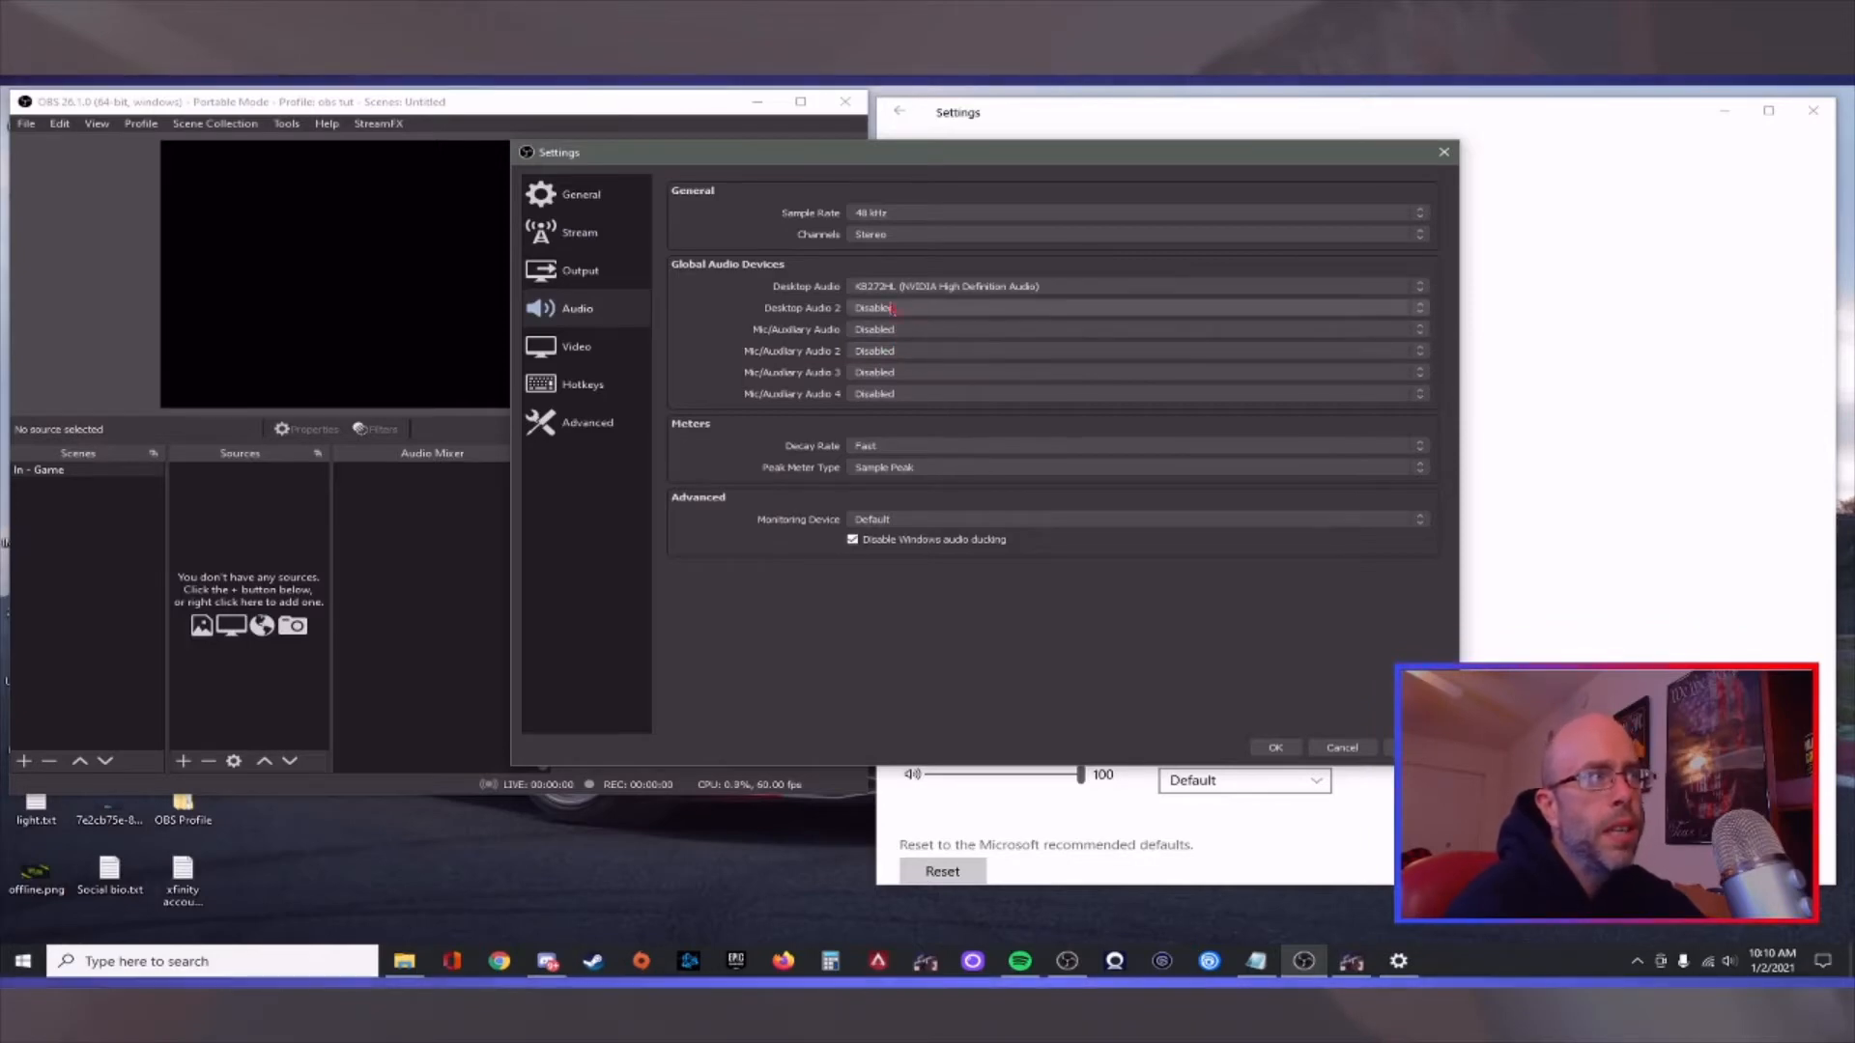
pyautogui.click(900, 311)
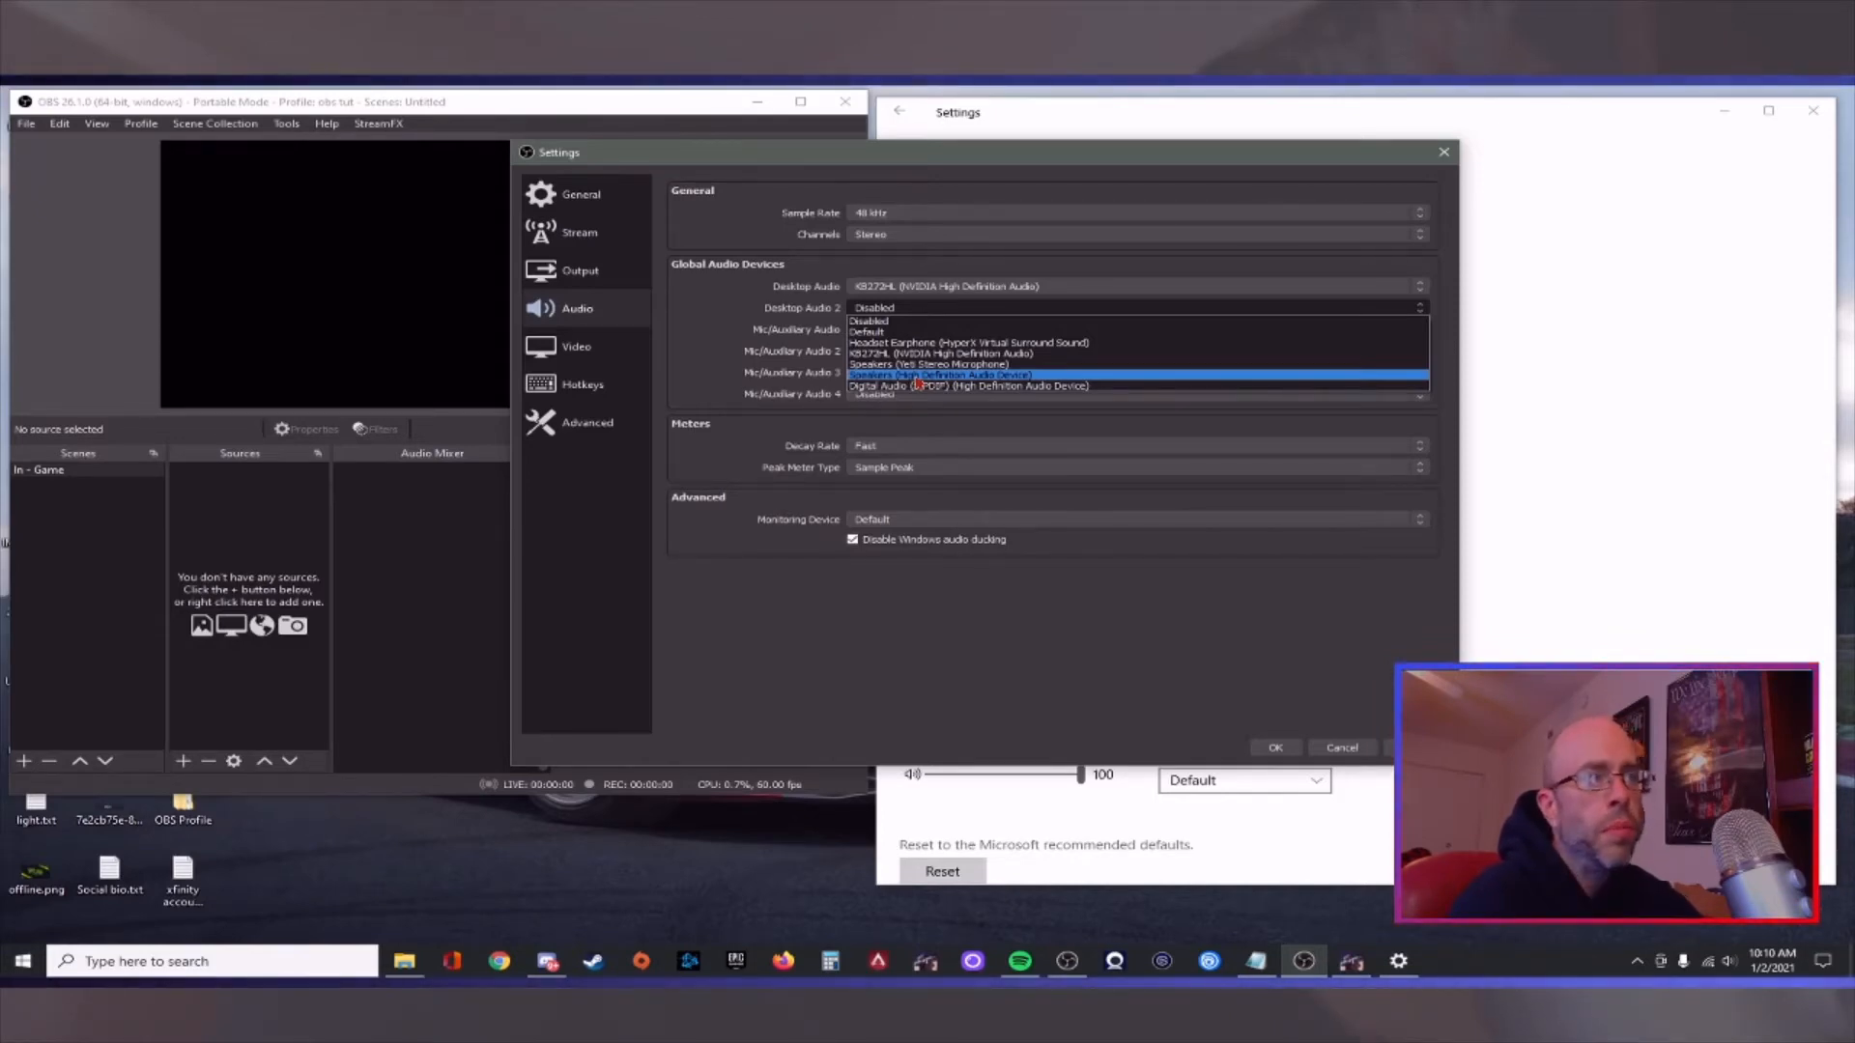
pyautogui.click(917, 376)
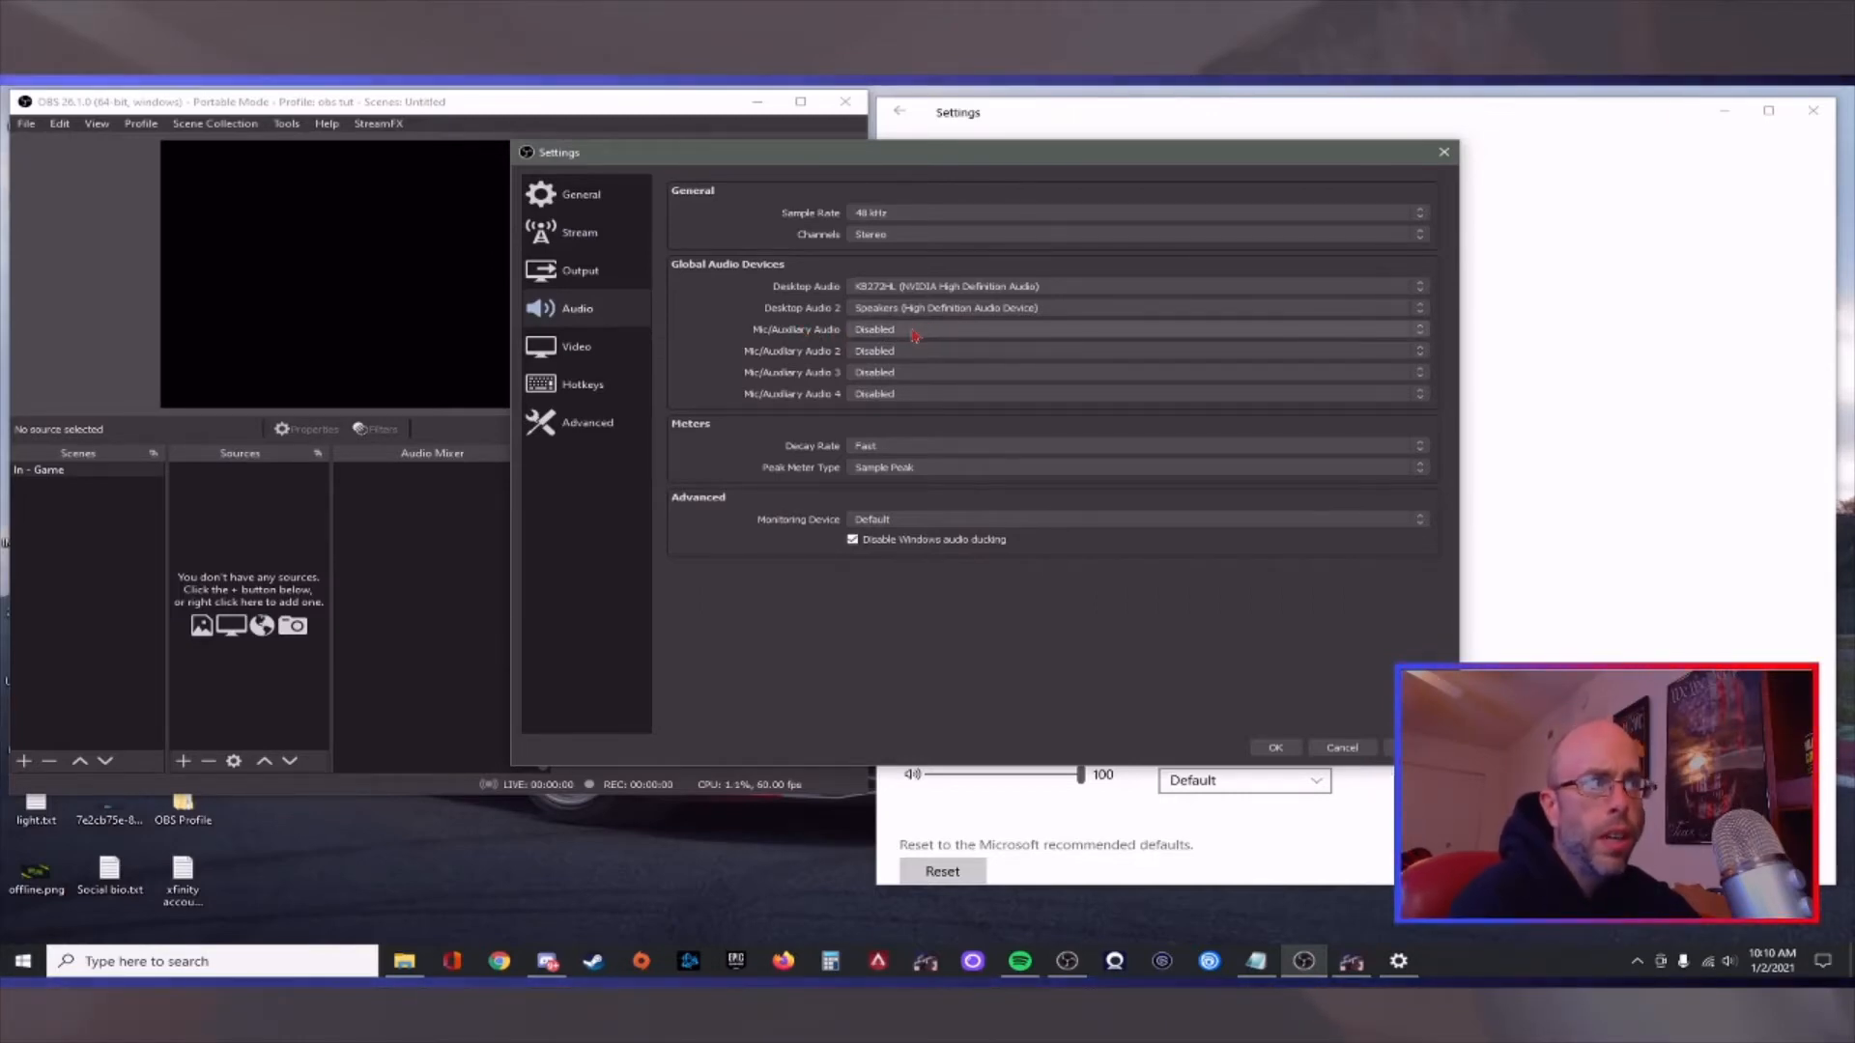
# Keep Mic/Auxiliary Audio set to Disabled and save the audio settings
pyautogui.click(914, 330)
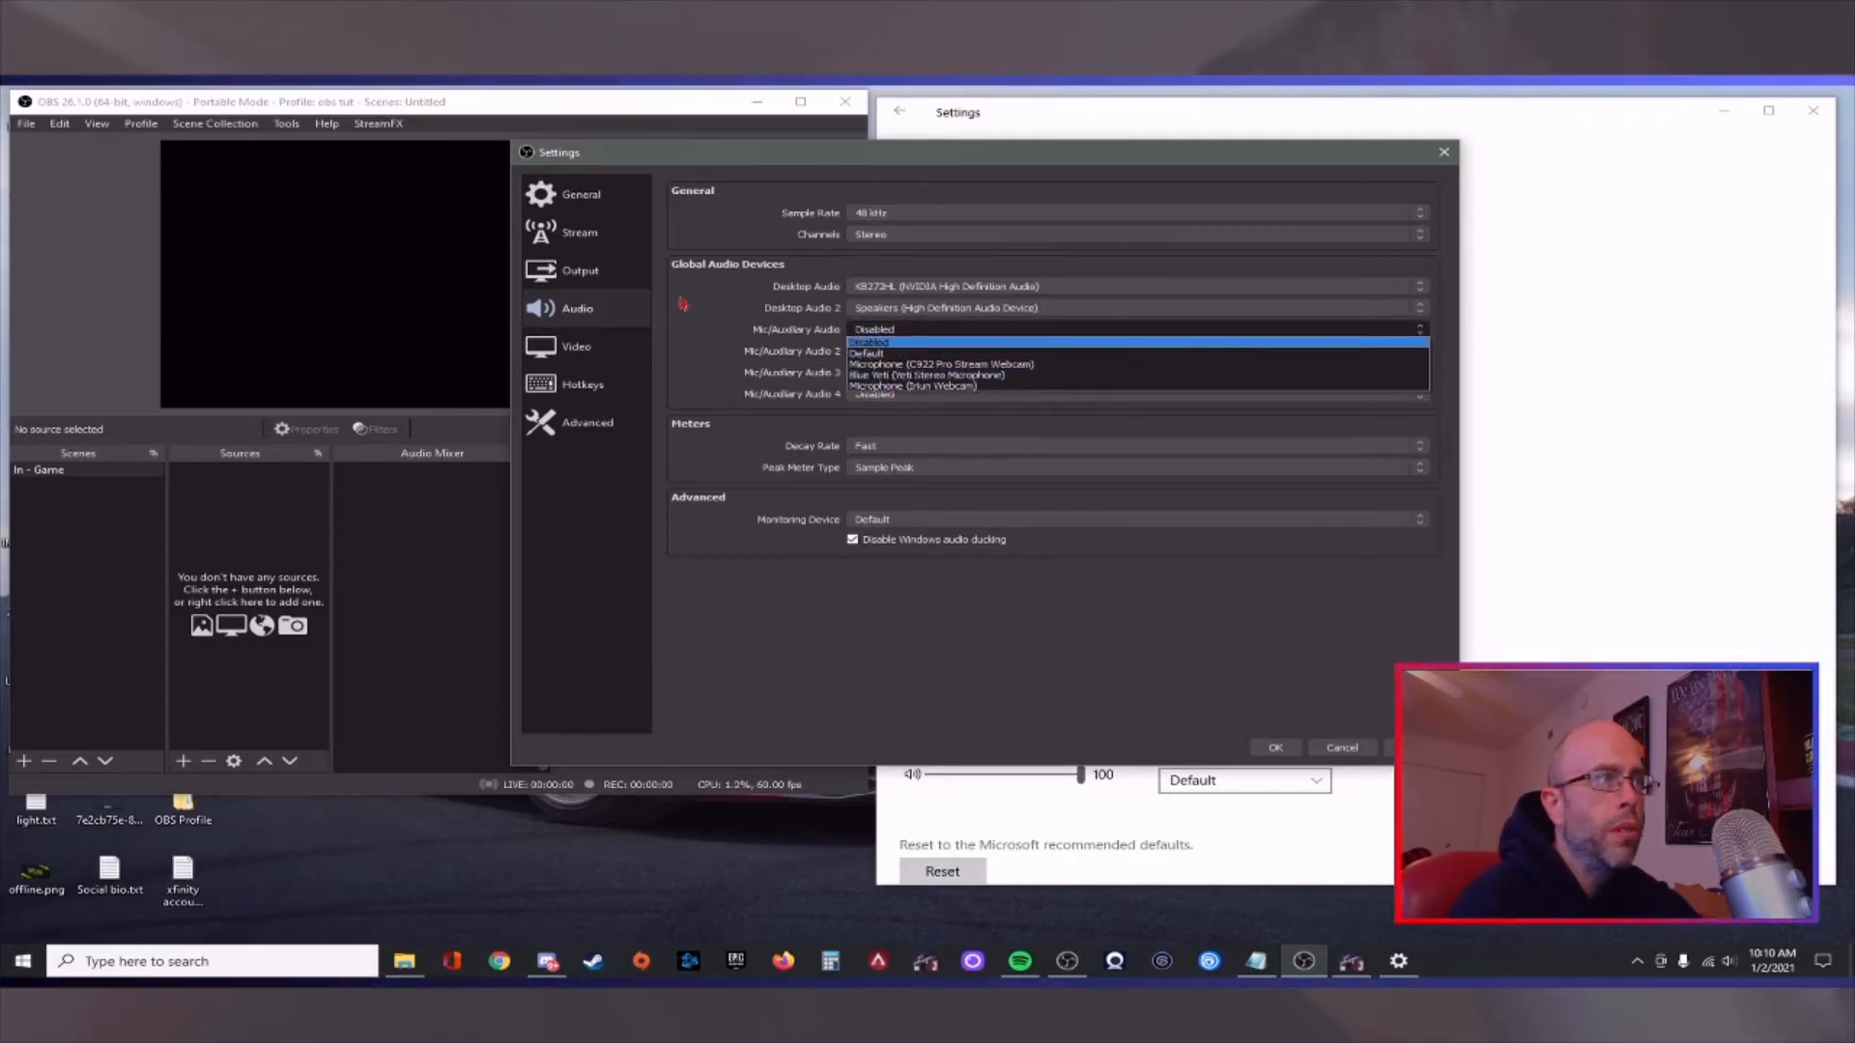
pyautogui.click(863, 344)
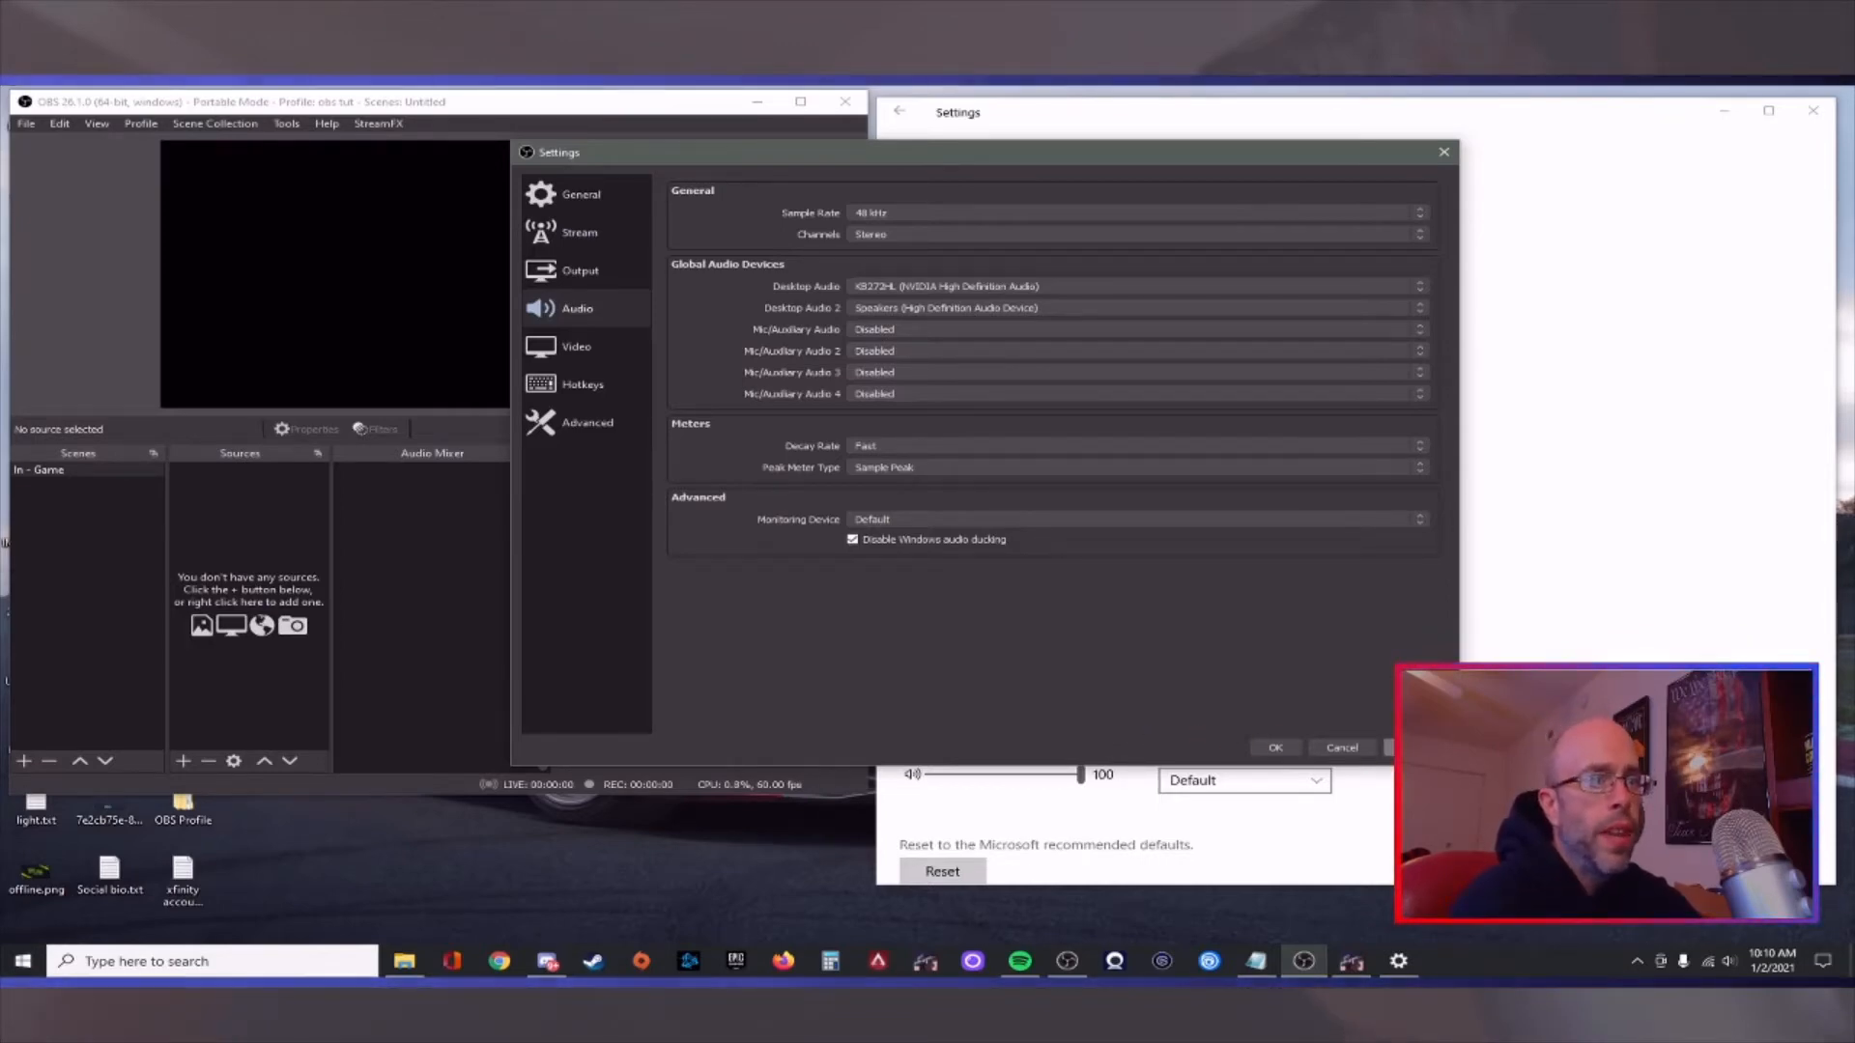
pyautogui.click(1275, 749)
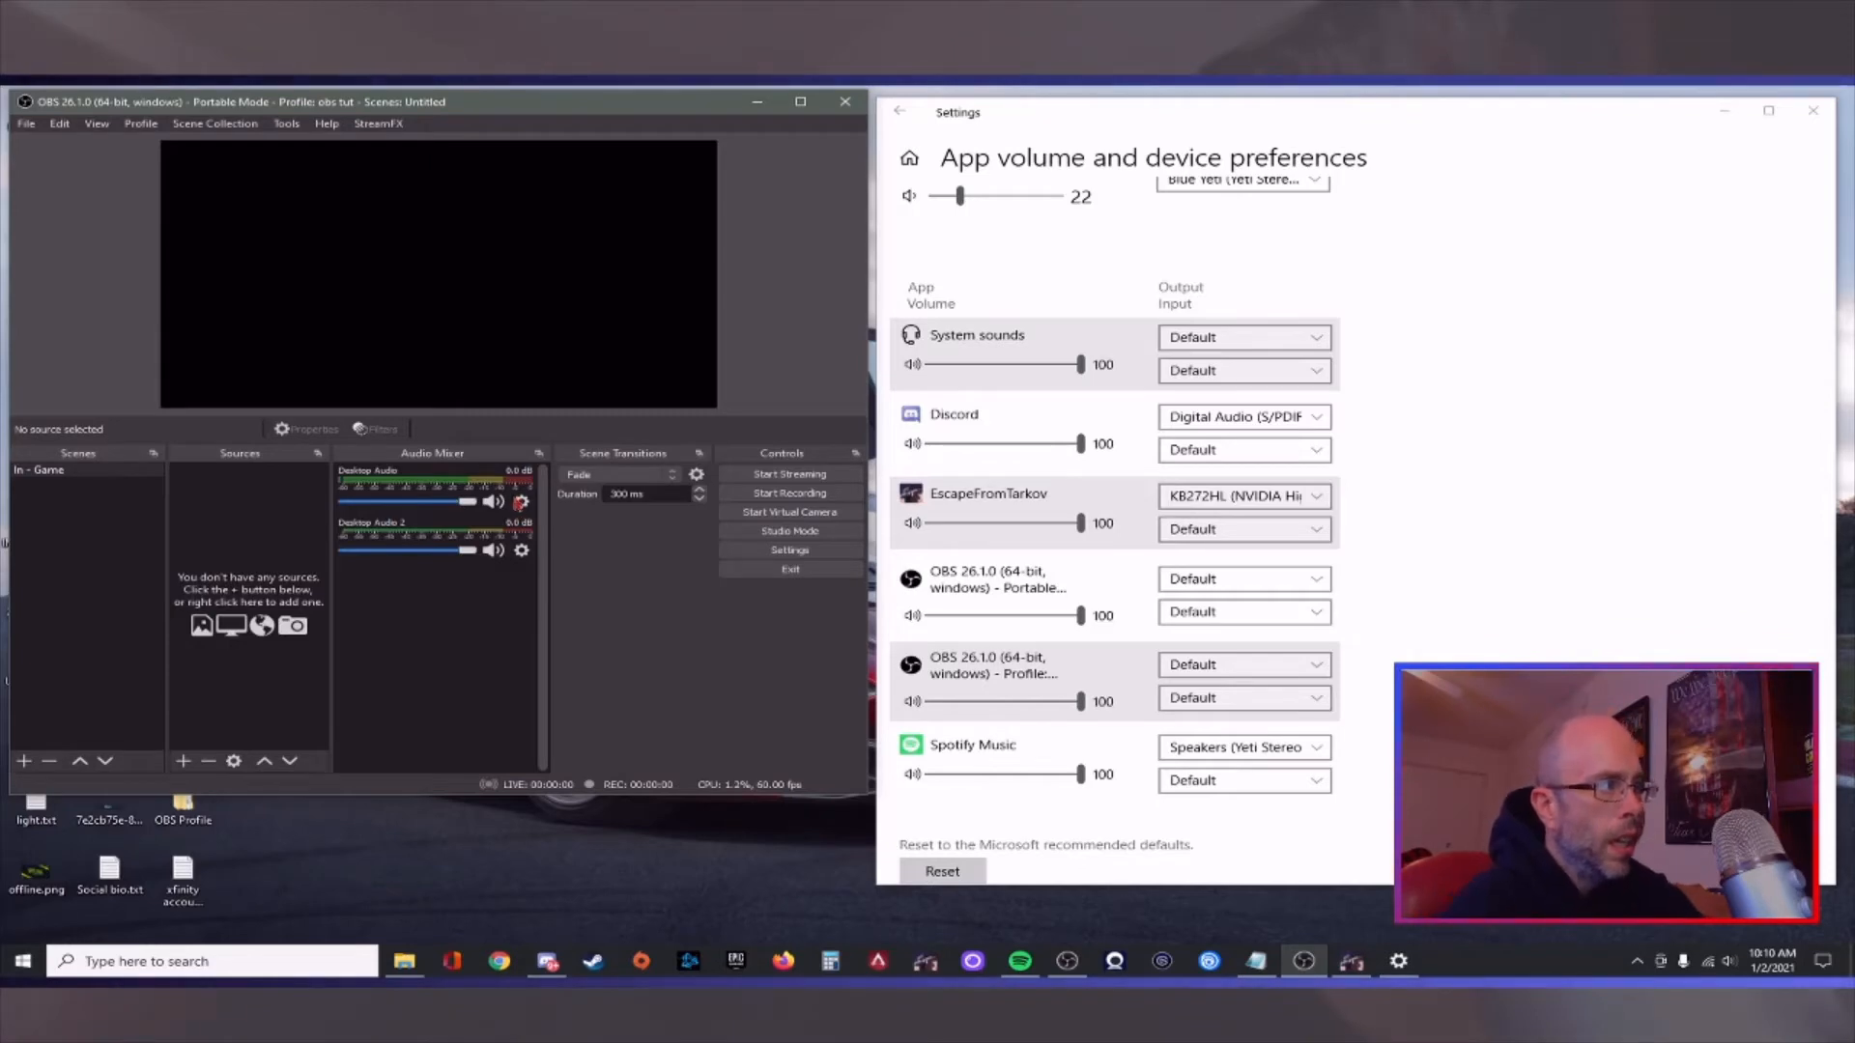
# Check the devices assigned to Desktop Audio and Desktop Audio 2 in their mixer properties
pyautogui.click(522, 503)
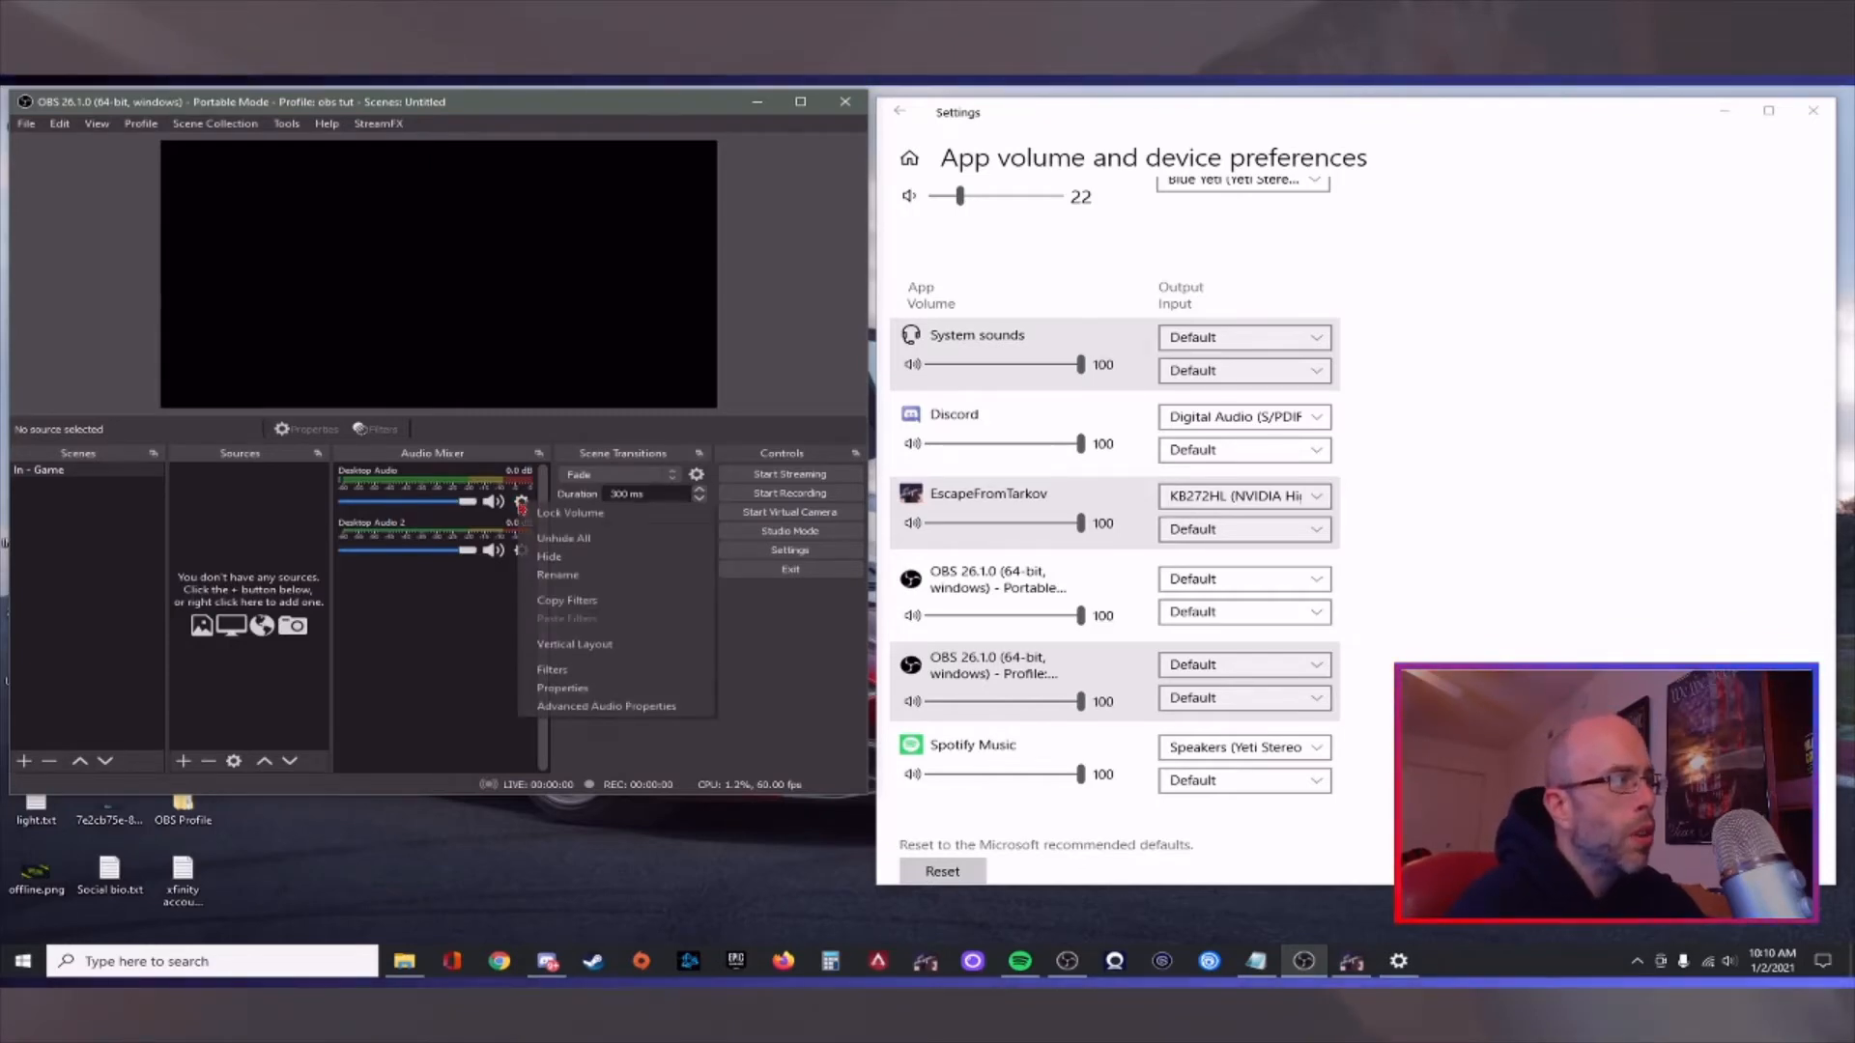
pyautogui.click(537, 688)
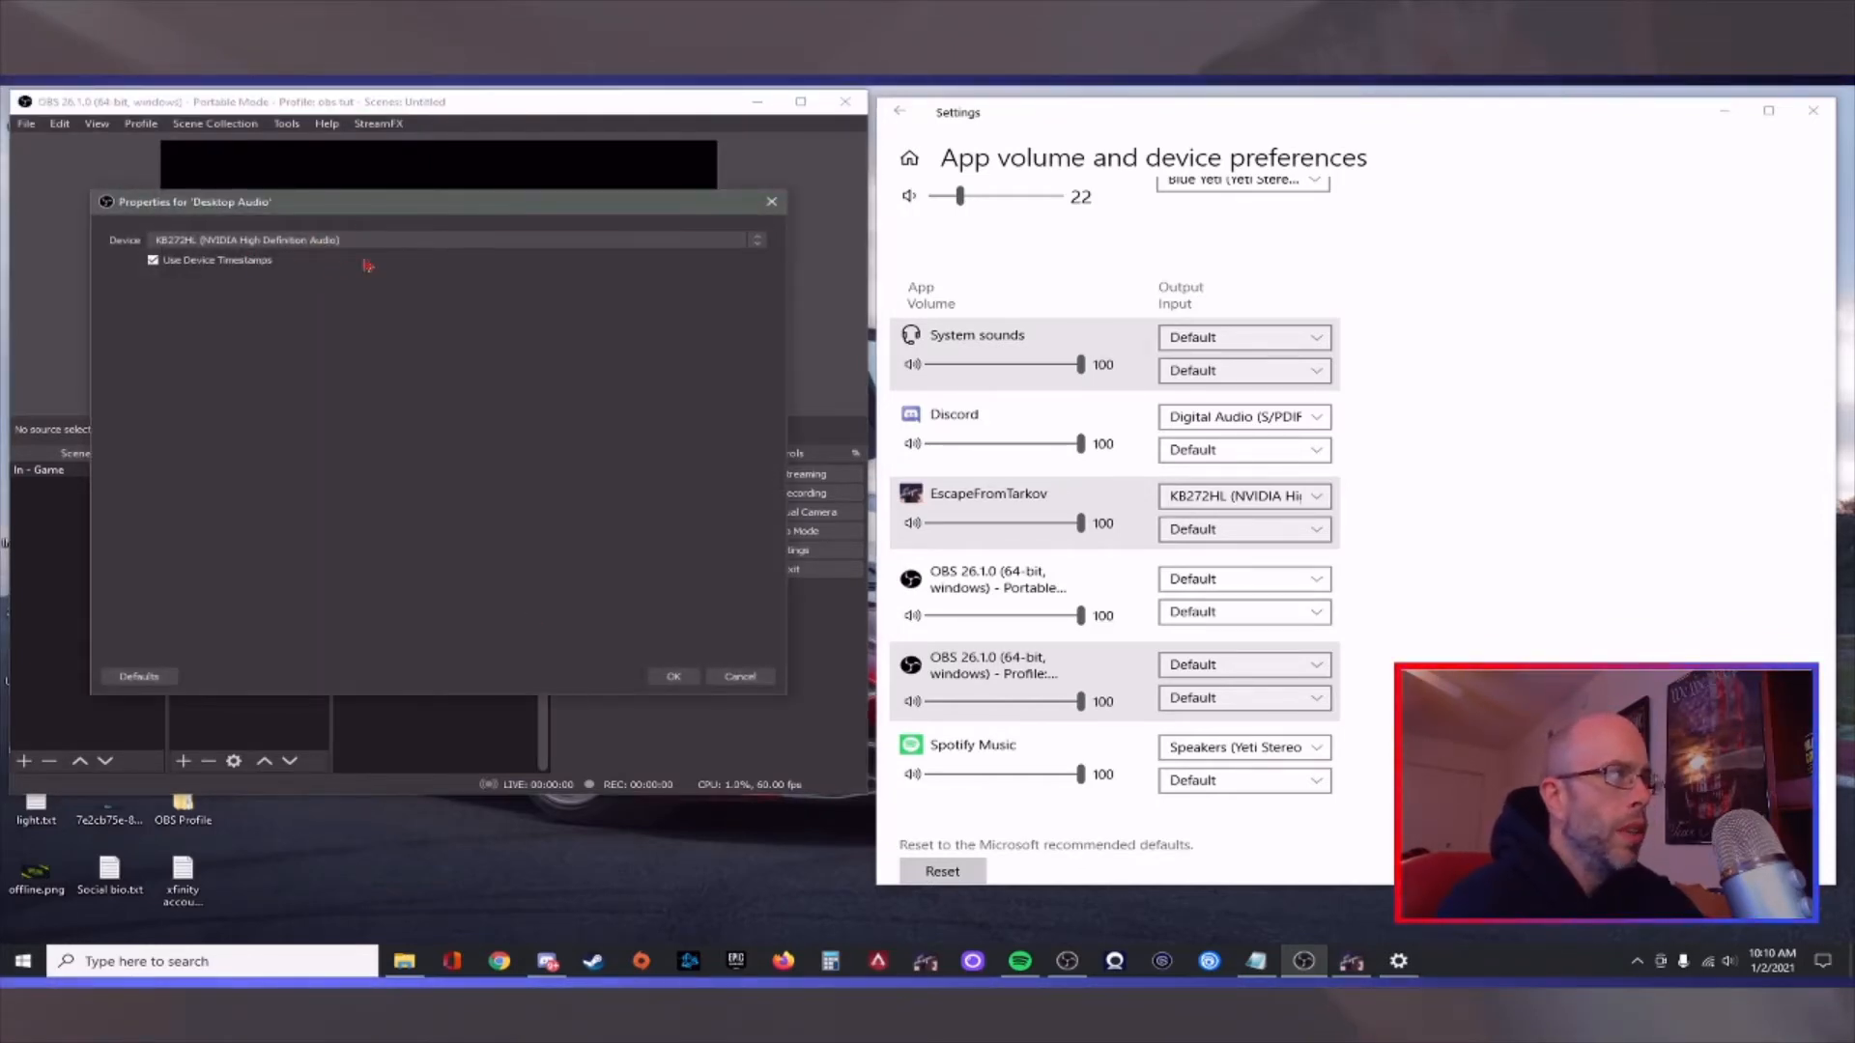
pyautogui.moveTo(290, 202); pyautogui.dragTo(344, 203)
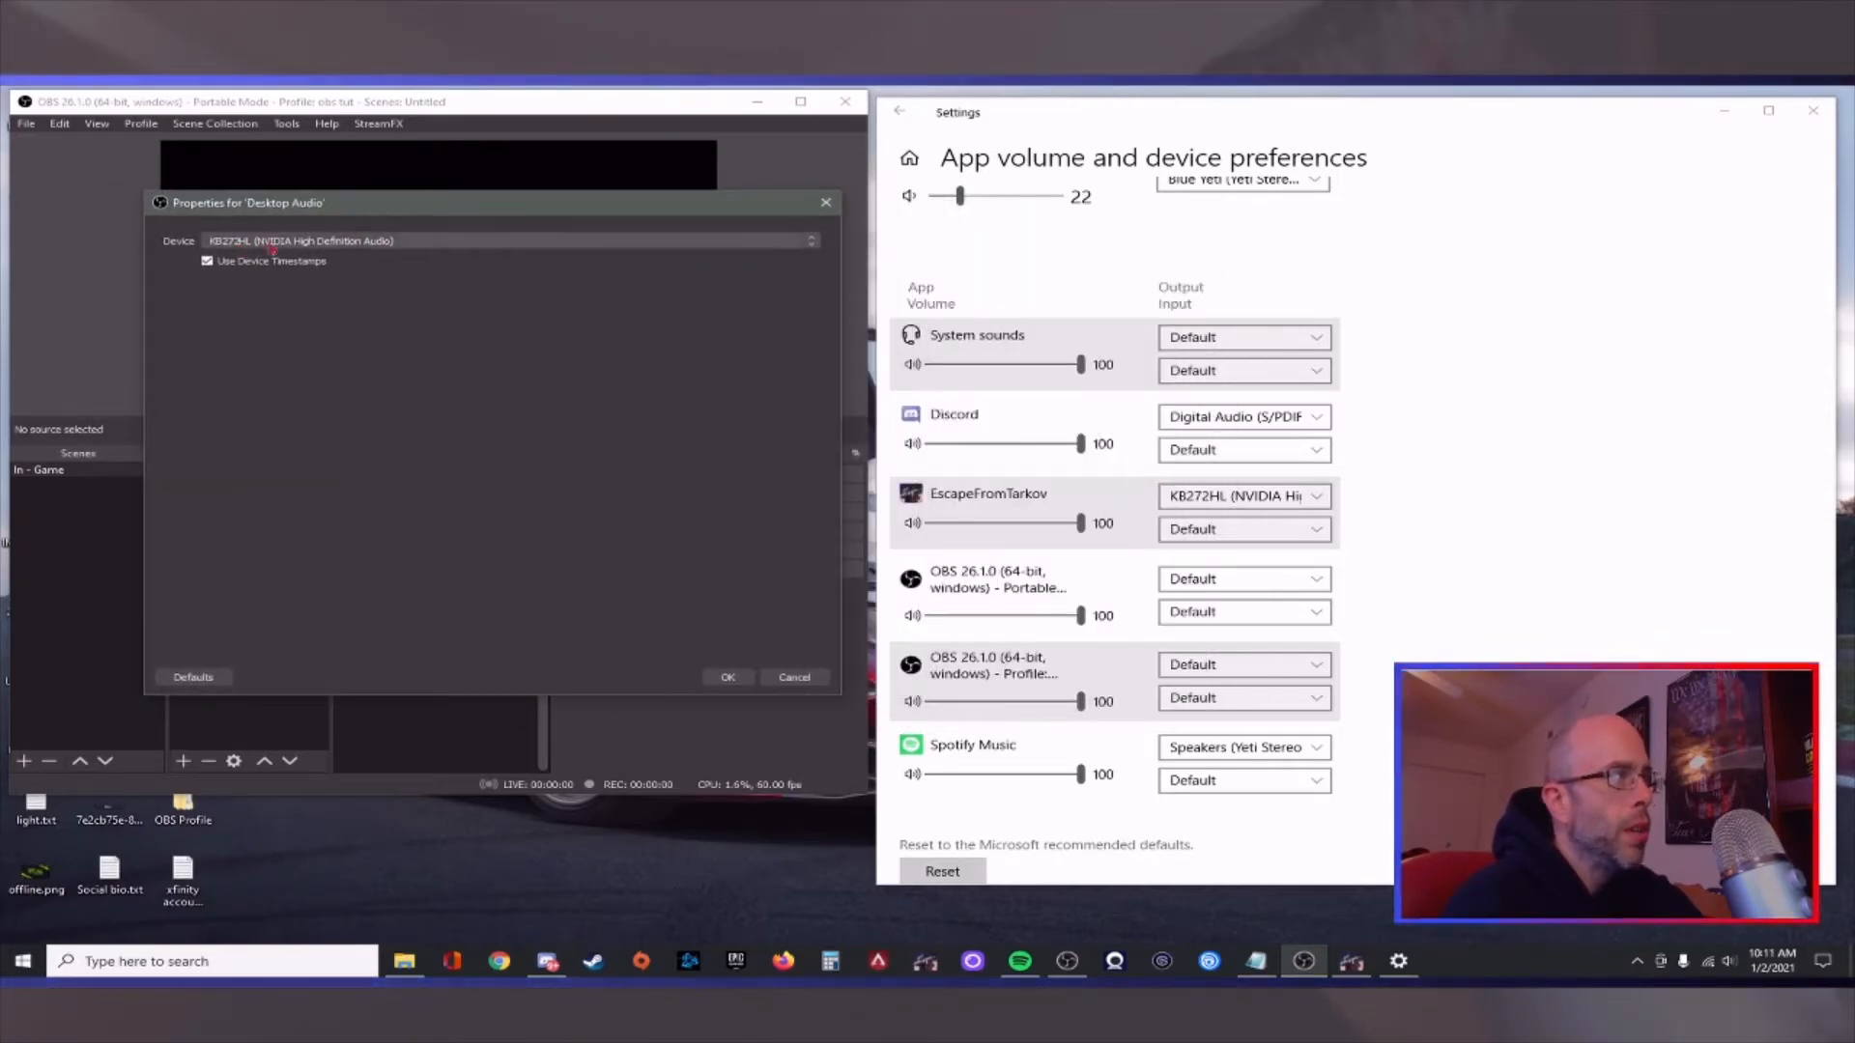
pyautogui.click(730, 677)
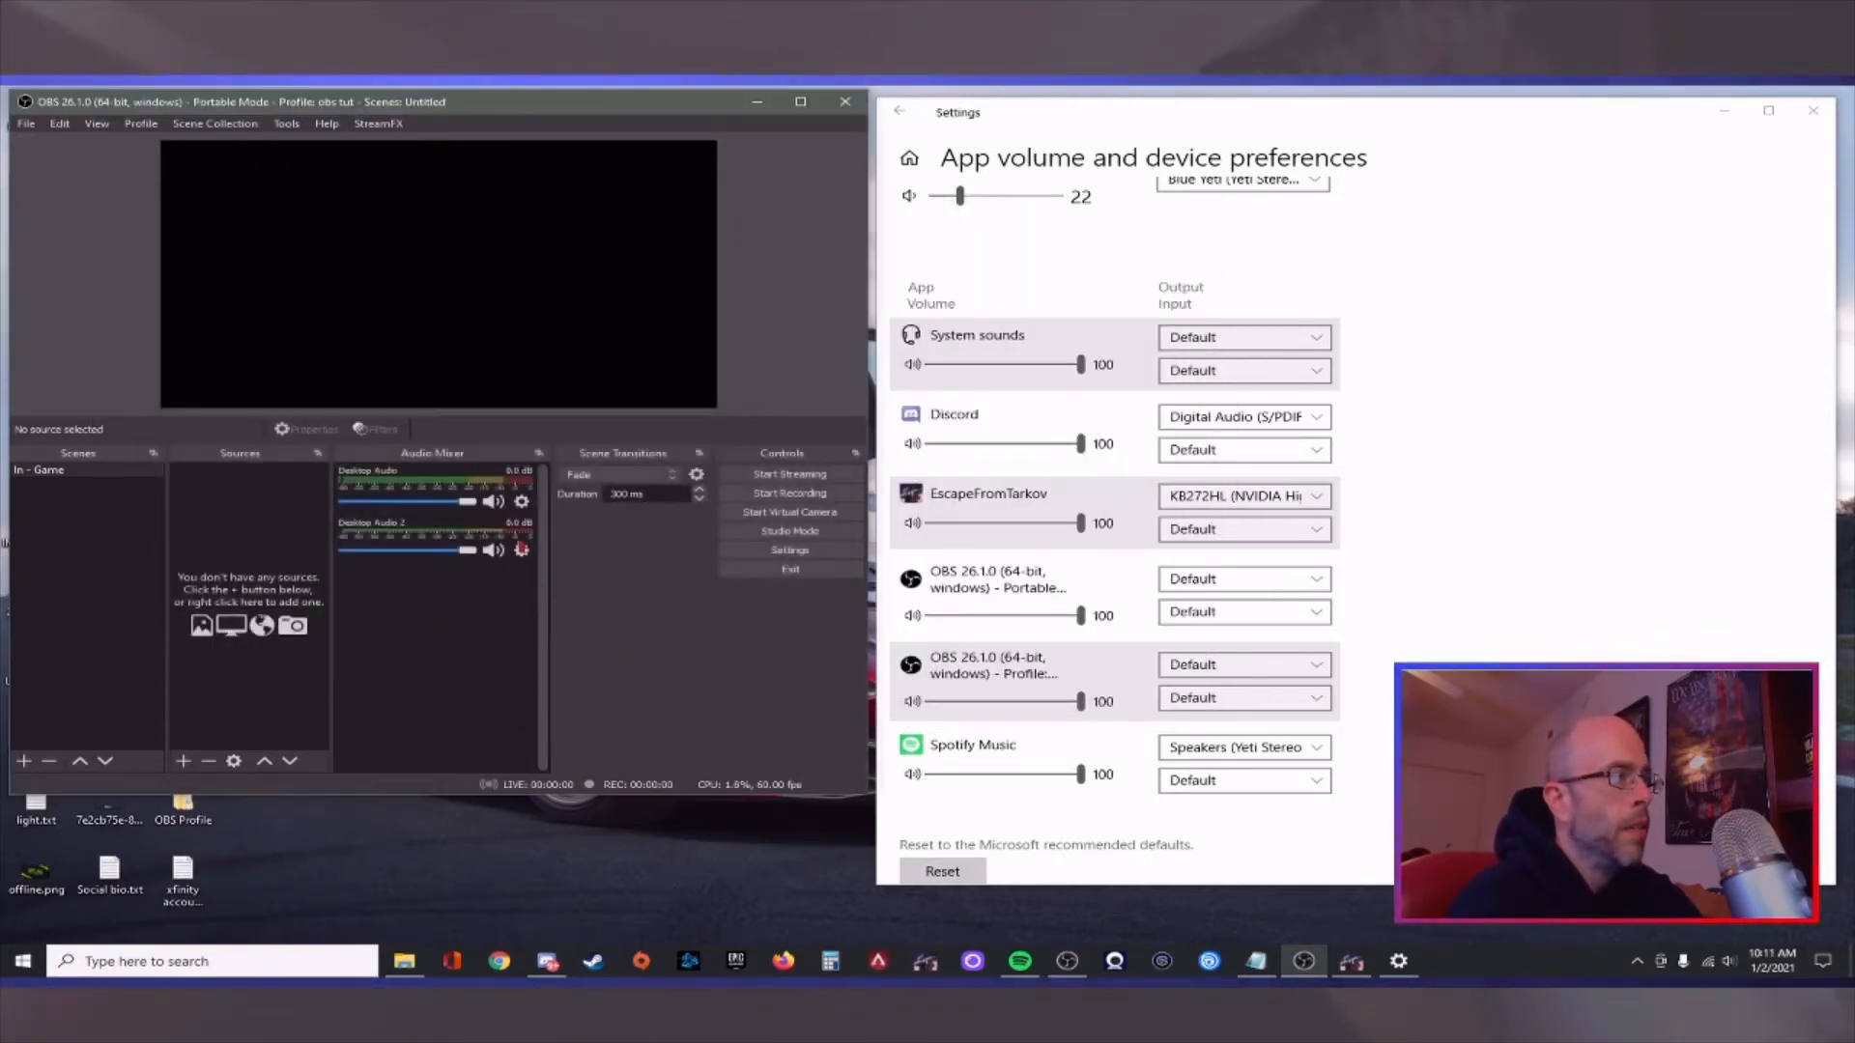
pyautogui.click(520, 550)
pyautogui.click(574, 732)
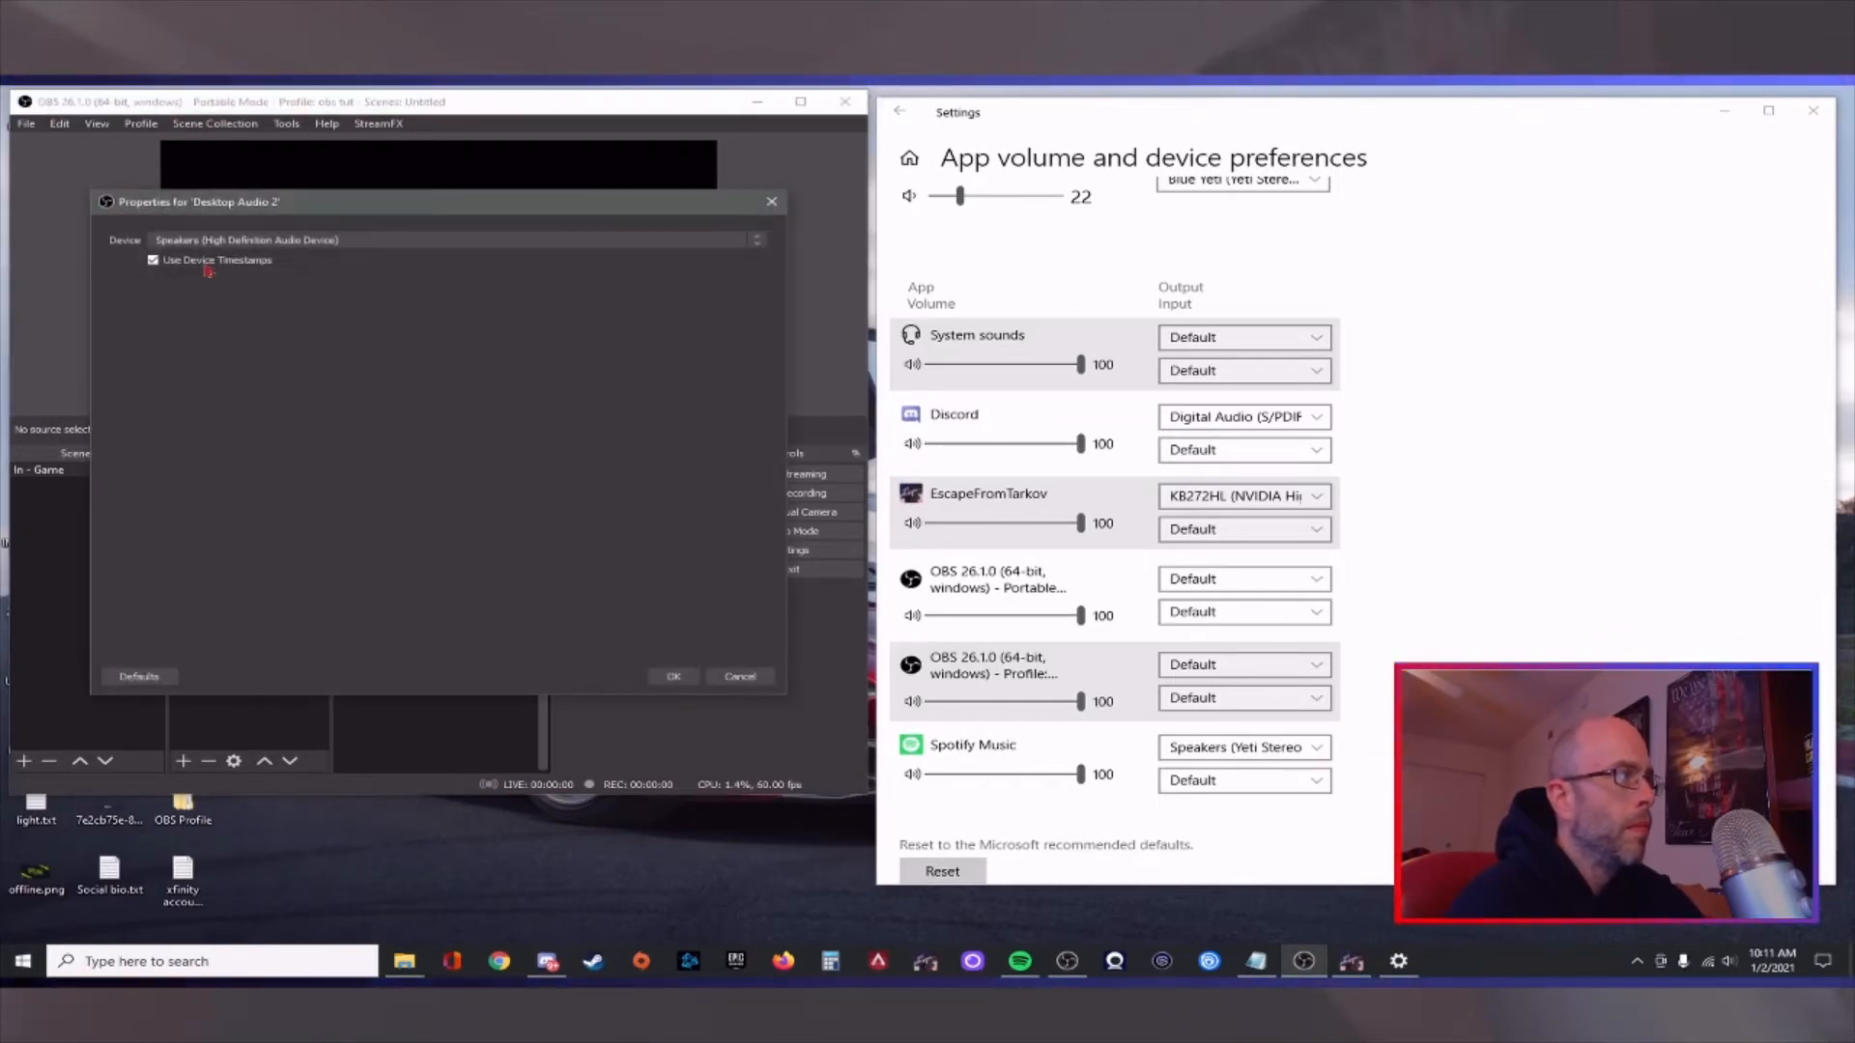
pyautogui.click(673, 677)
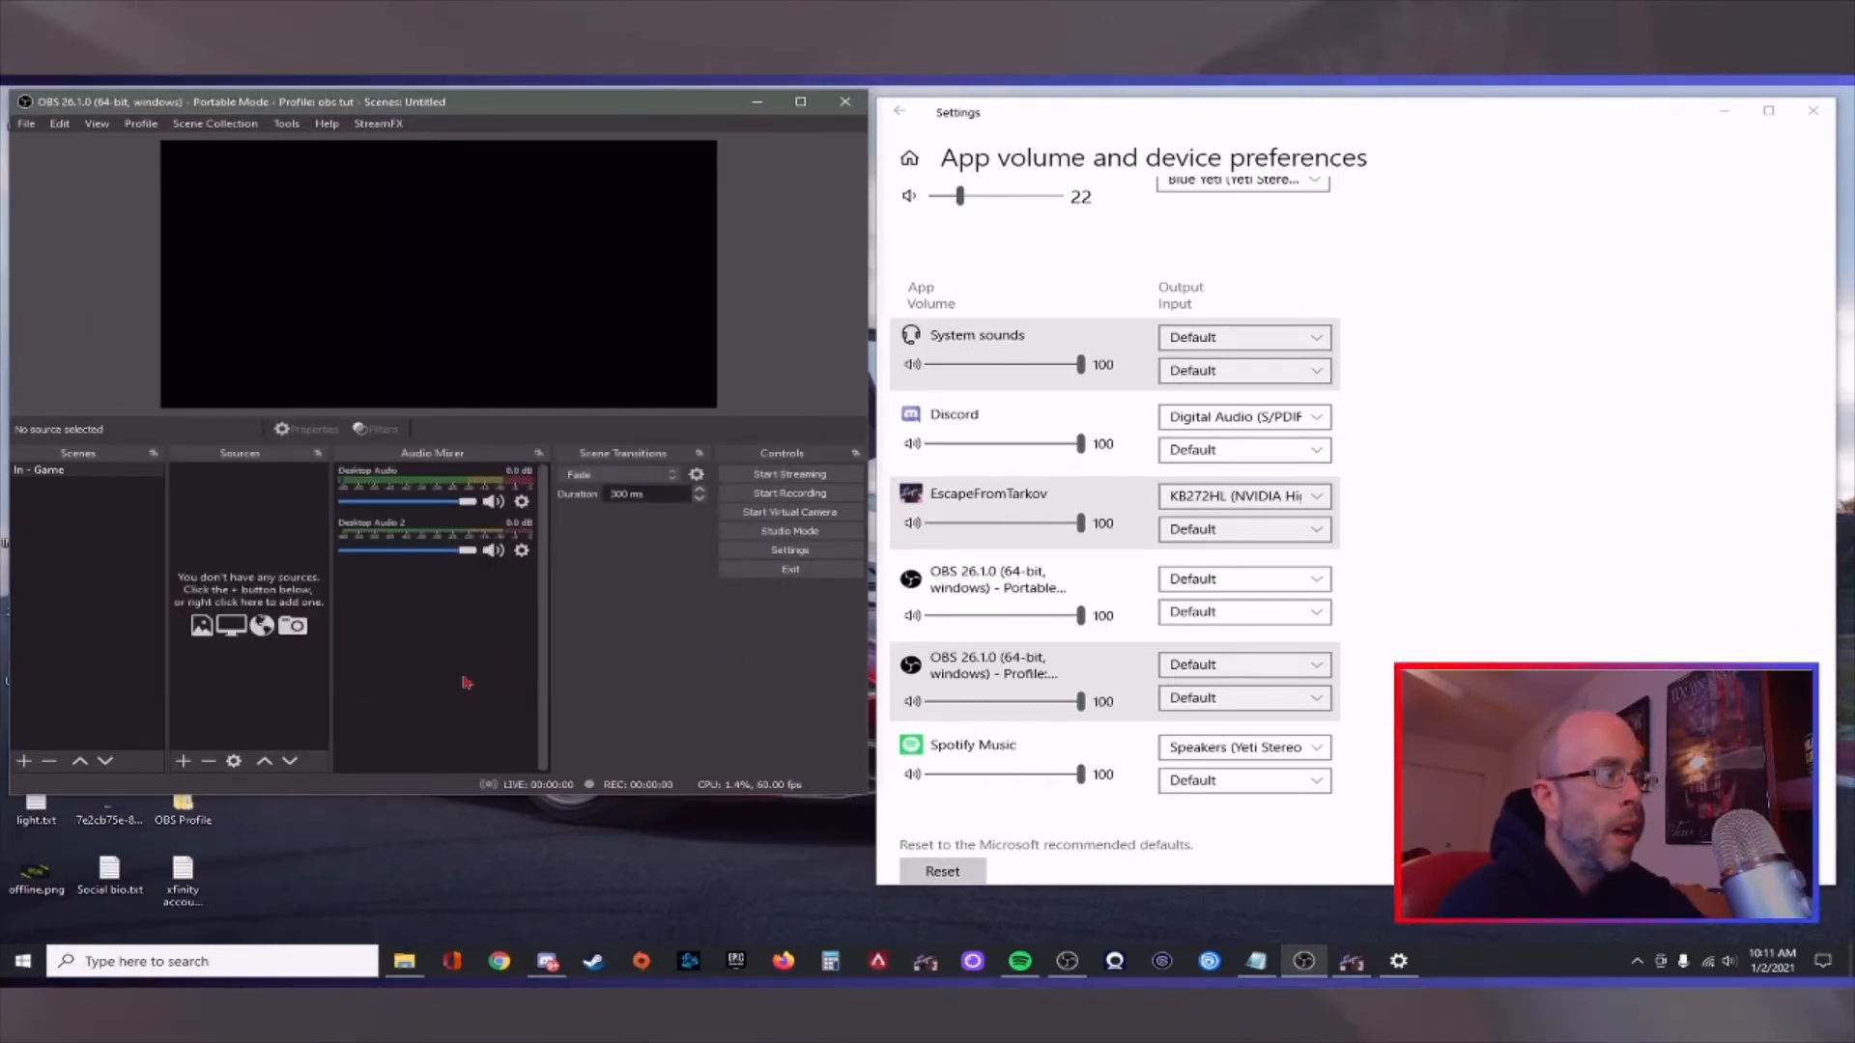
# Add a new Audio Output Capture source named Discord to the In - Game scene
pyautogui.moveTo(308, 106); pyautogui.dragTo(968, 170)
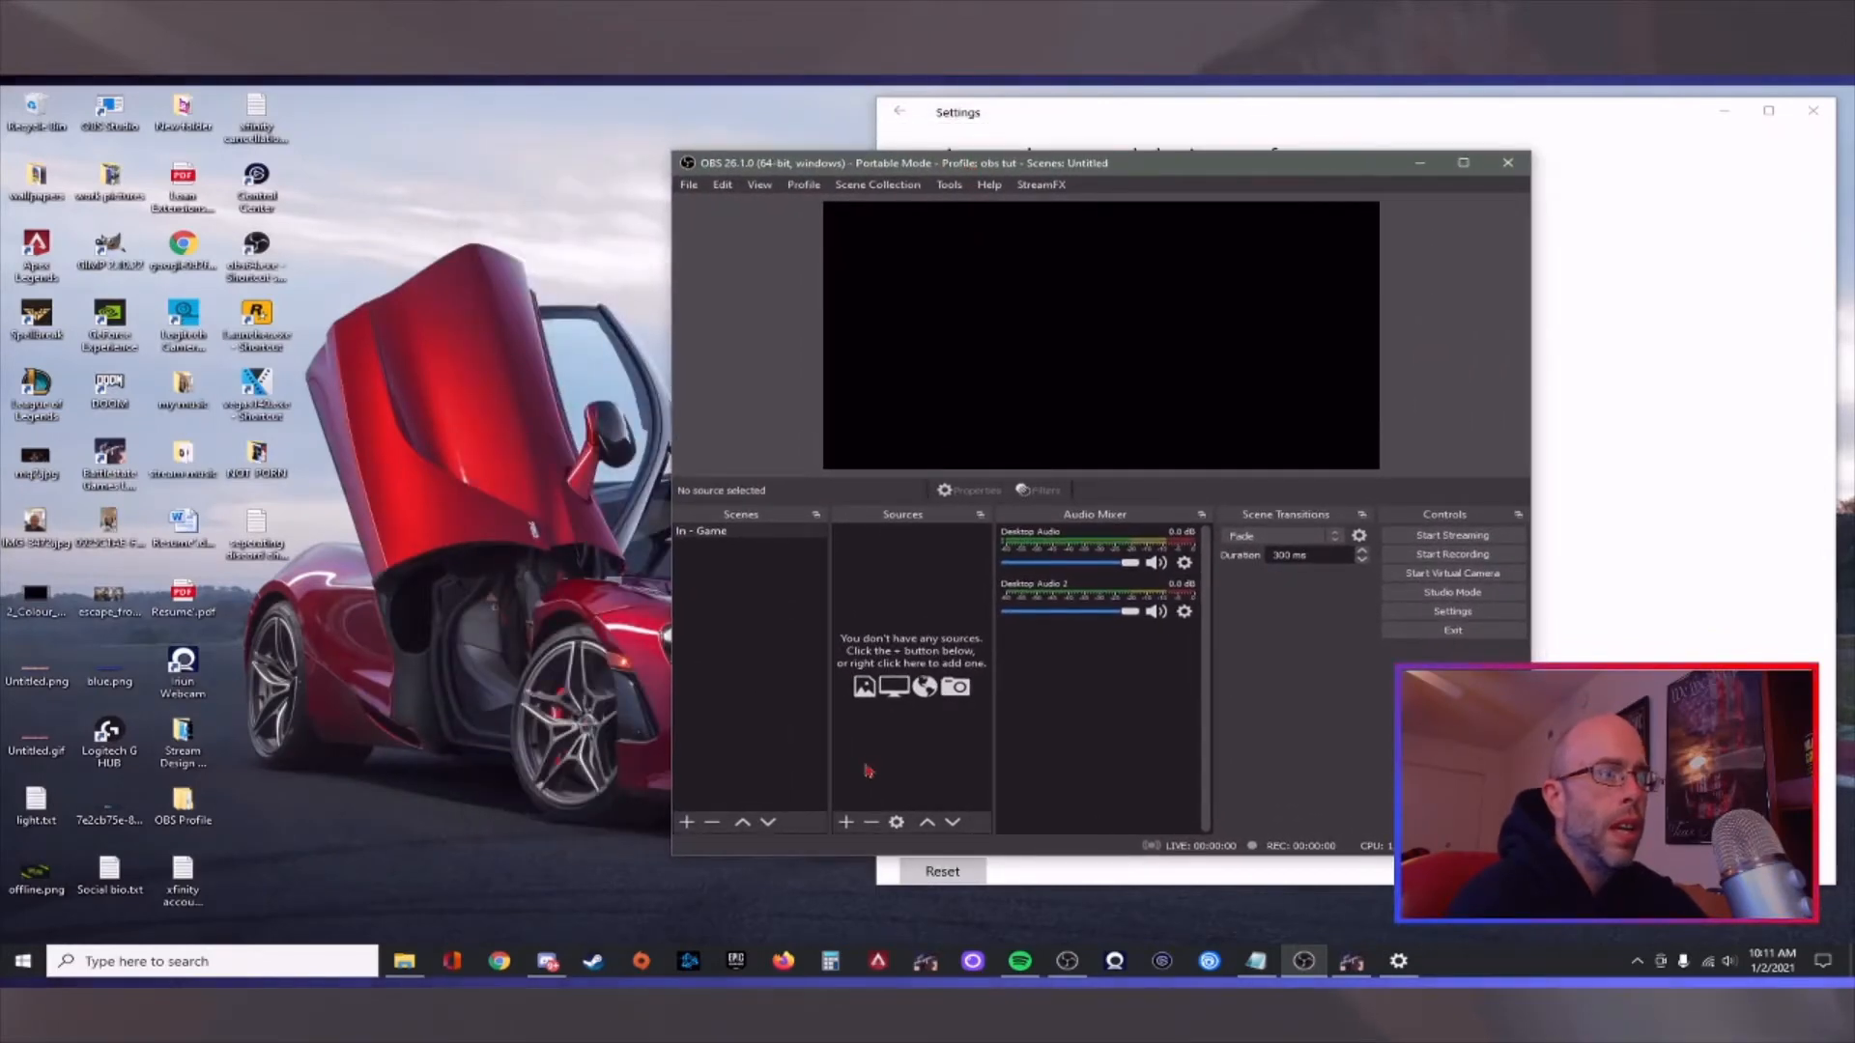
pyautogui.click(846, 822)
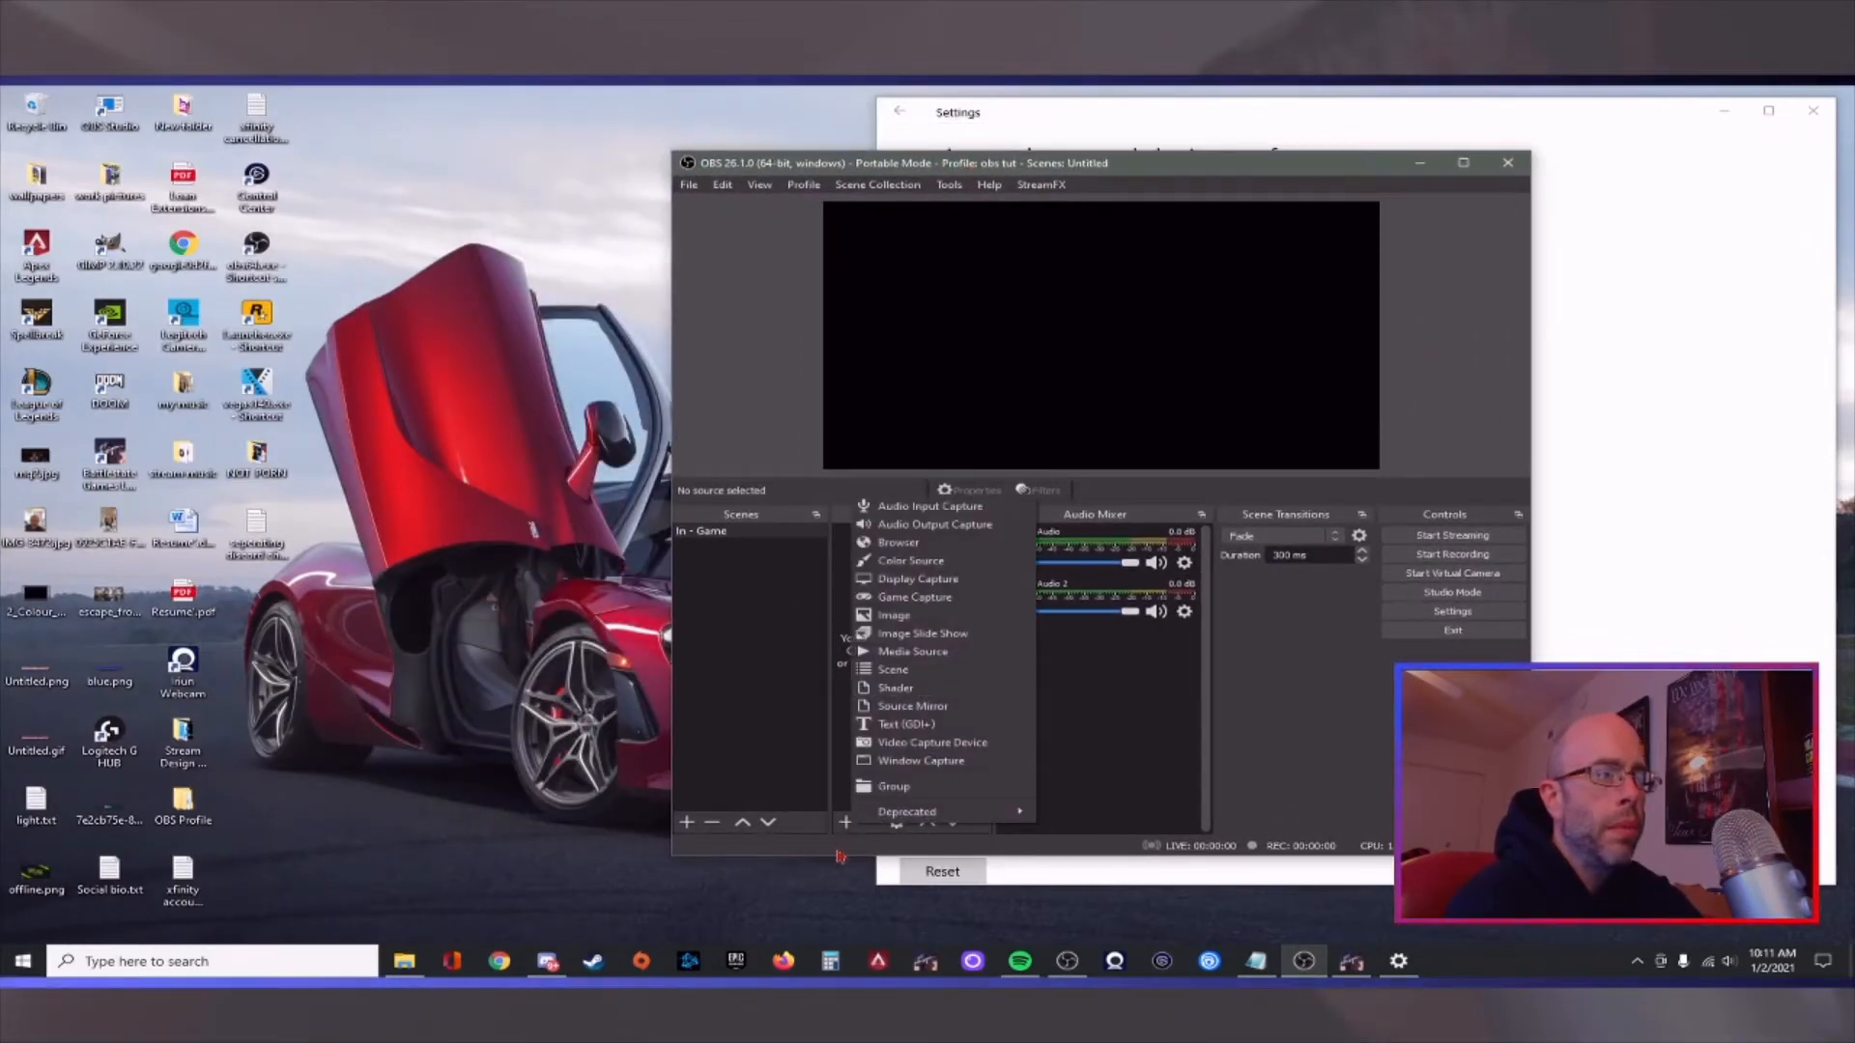
pyautogui.click(848, 841)
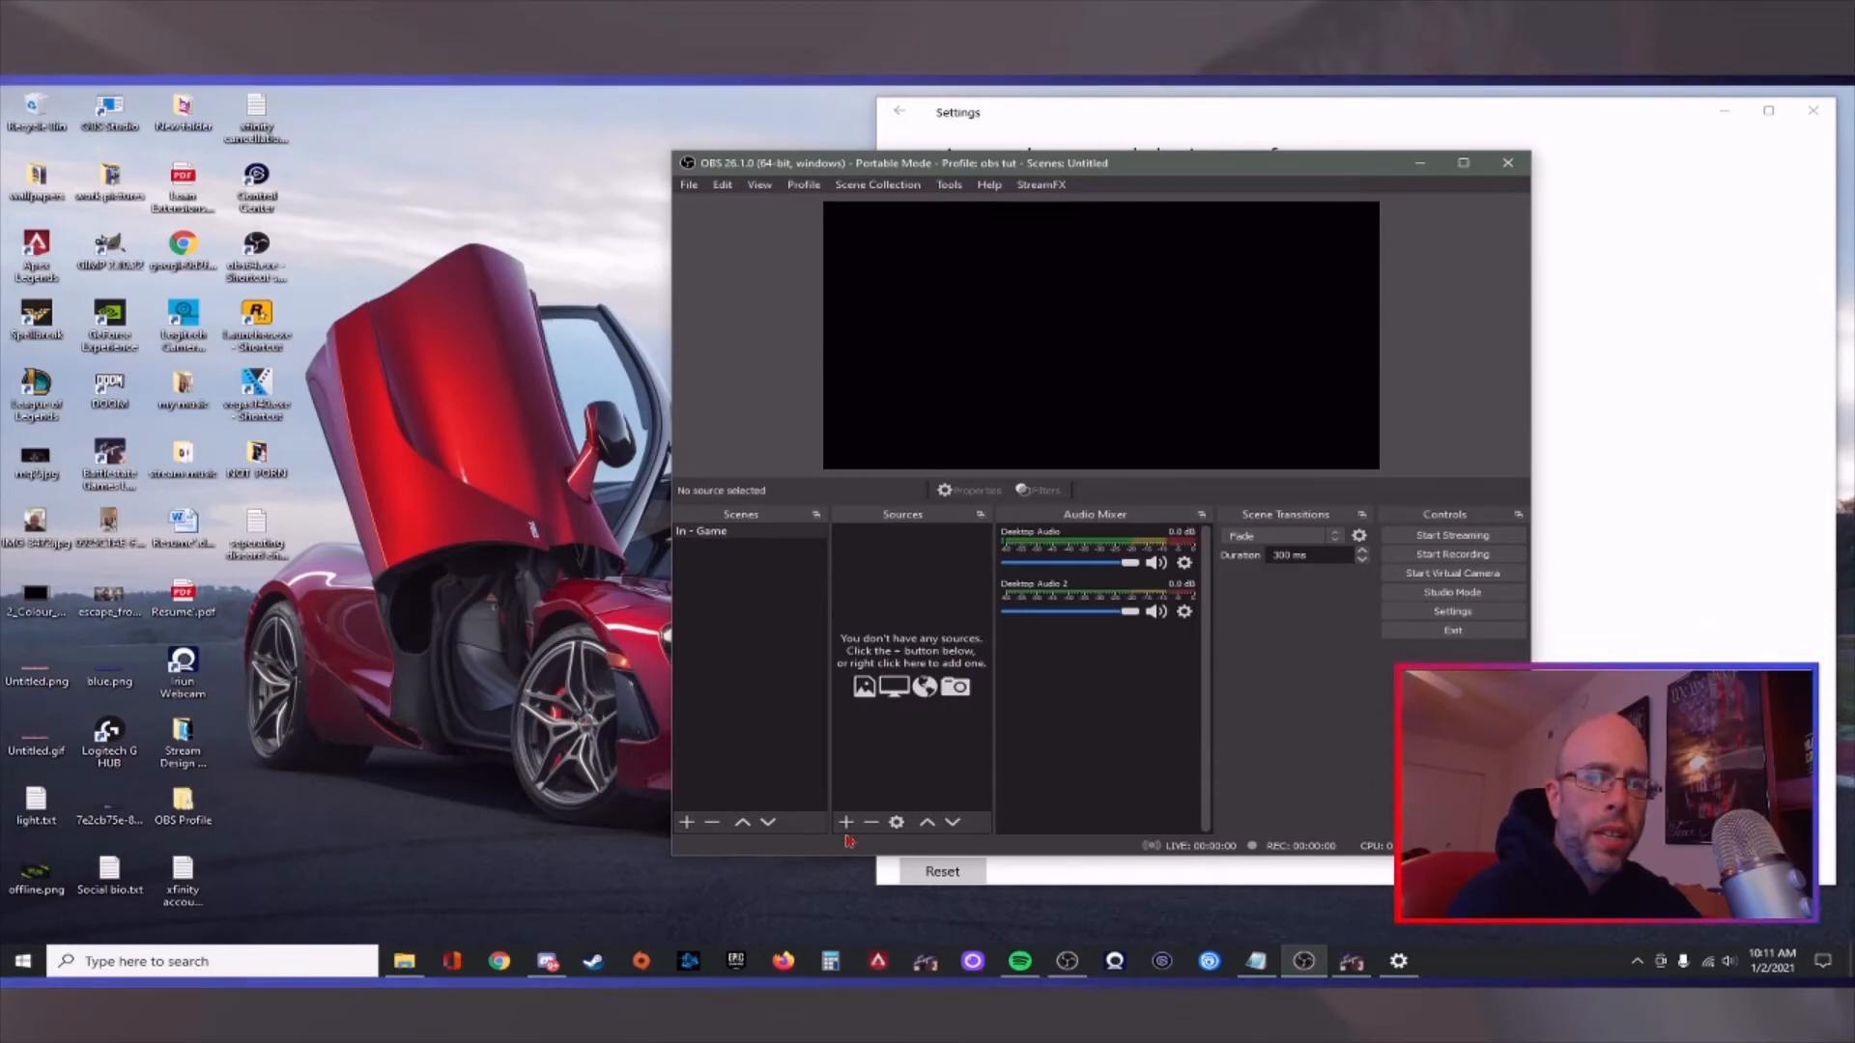
pyautogui.click(847, 823)
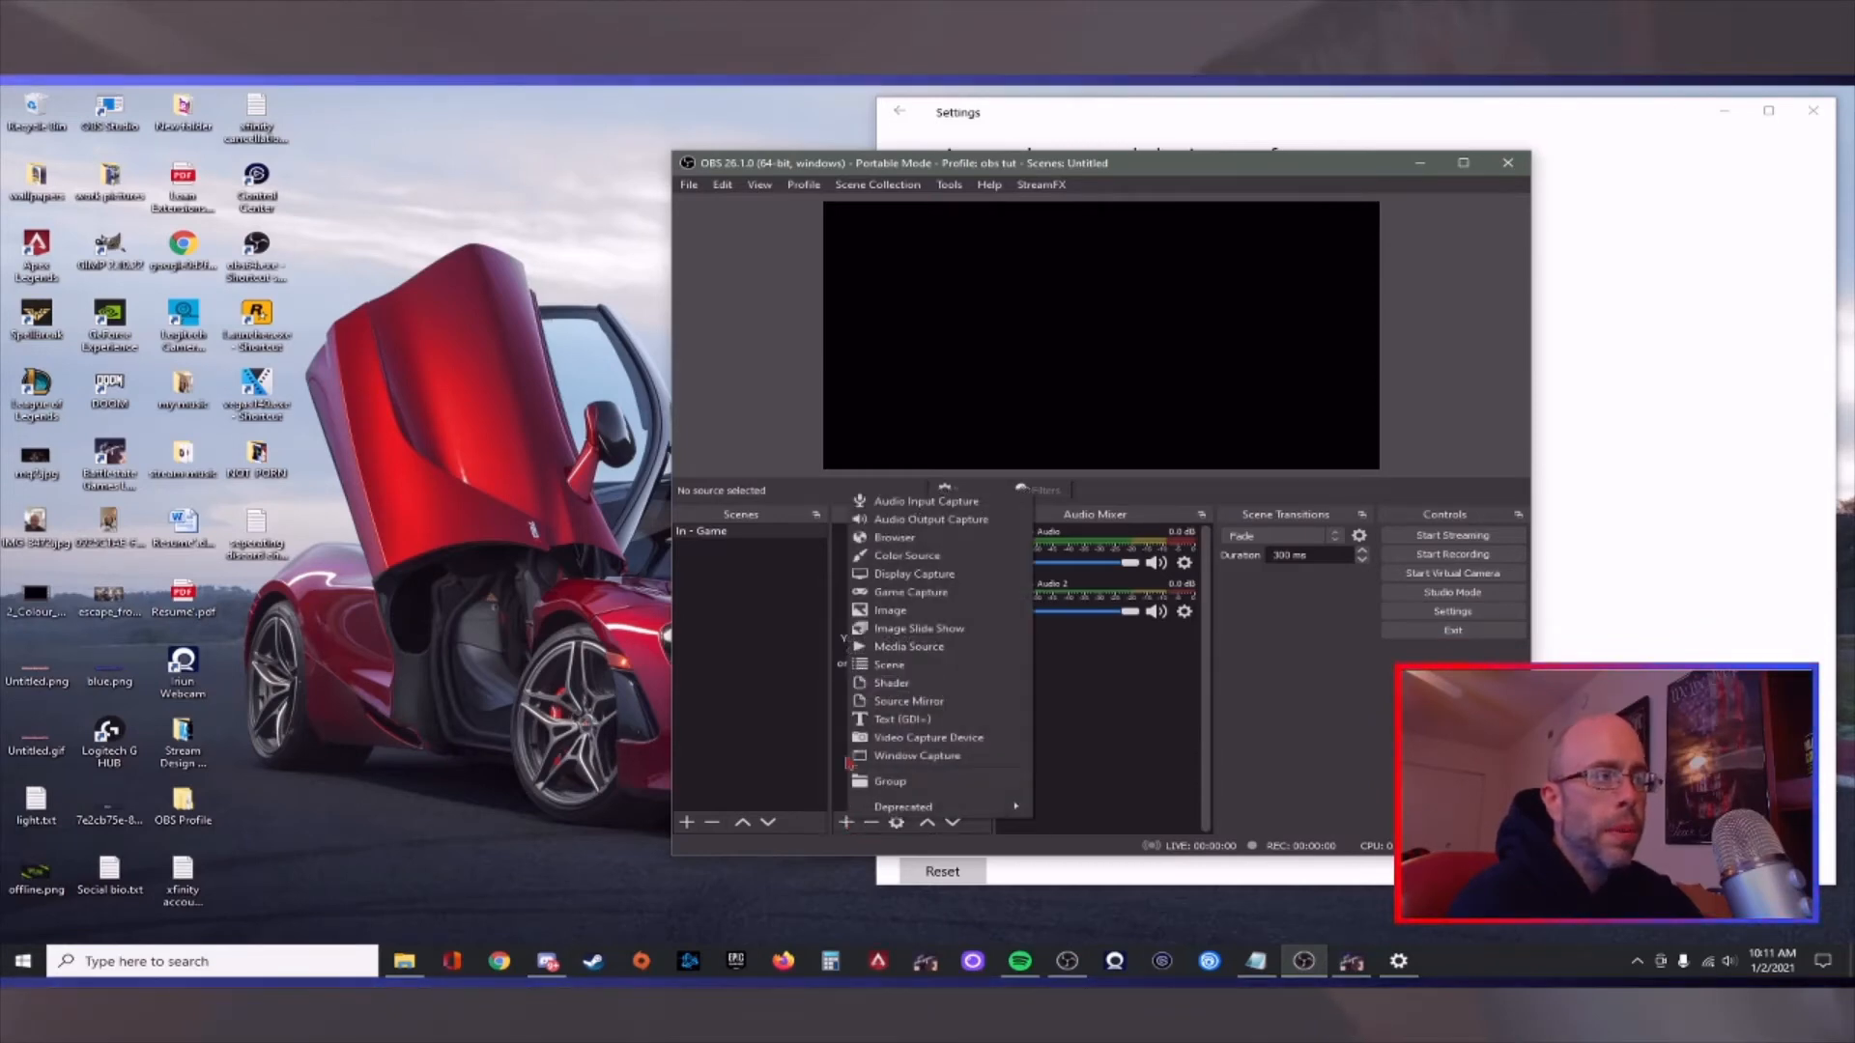
pyautogui.click(903, 521)
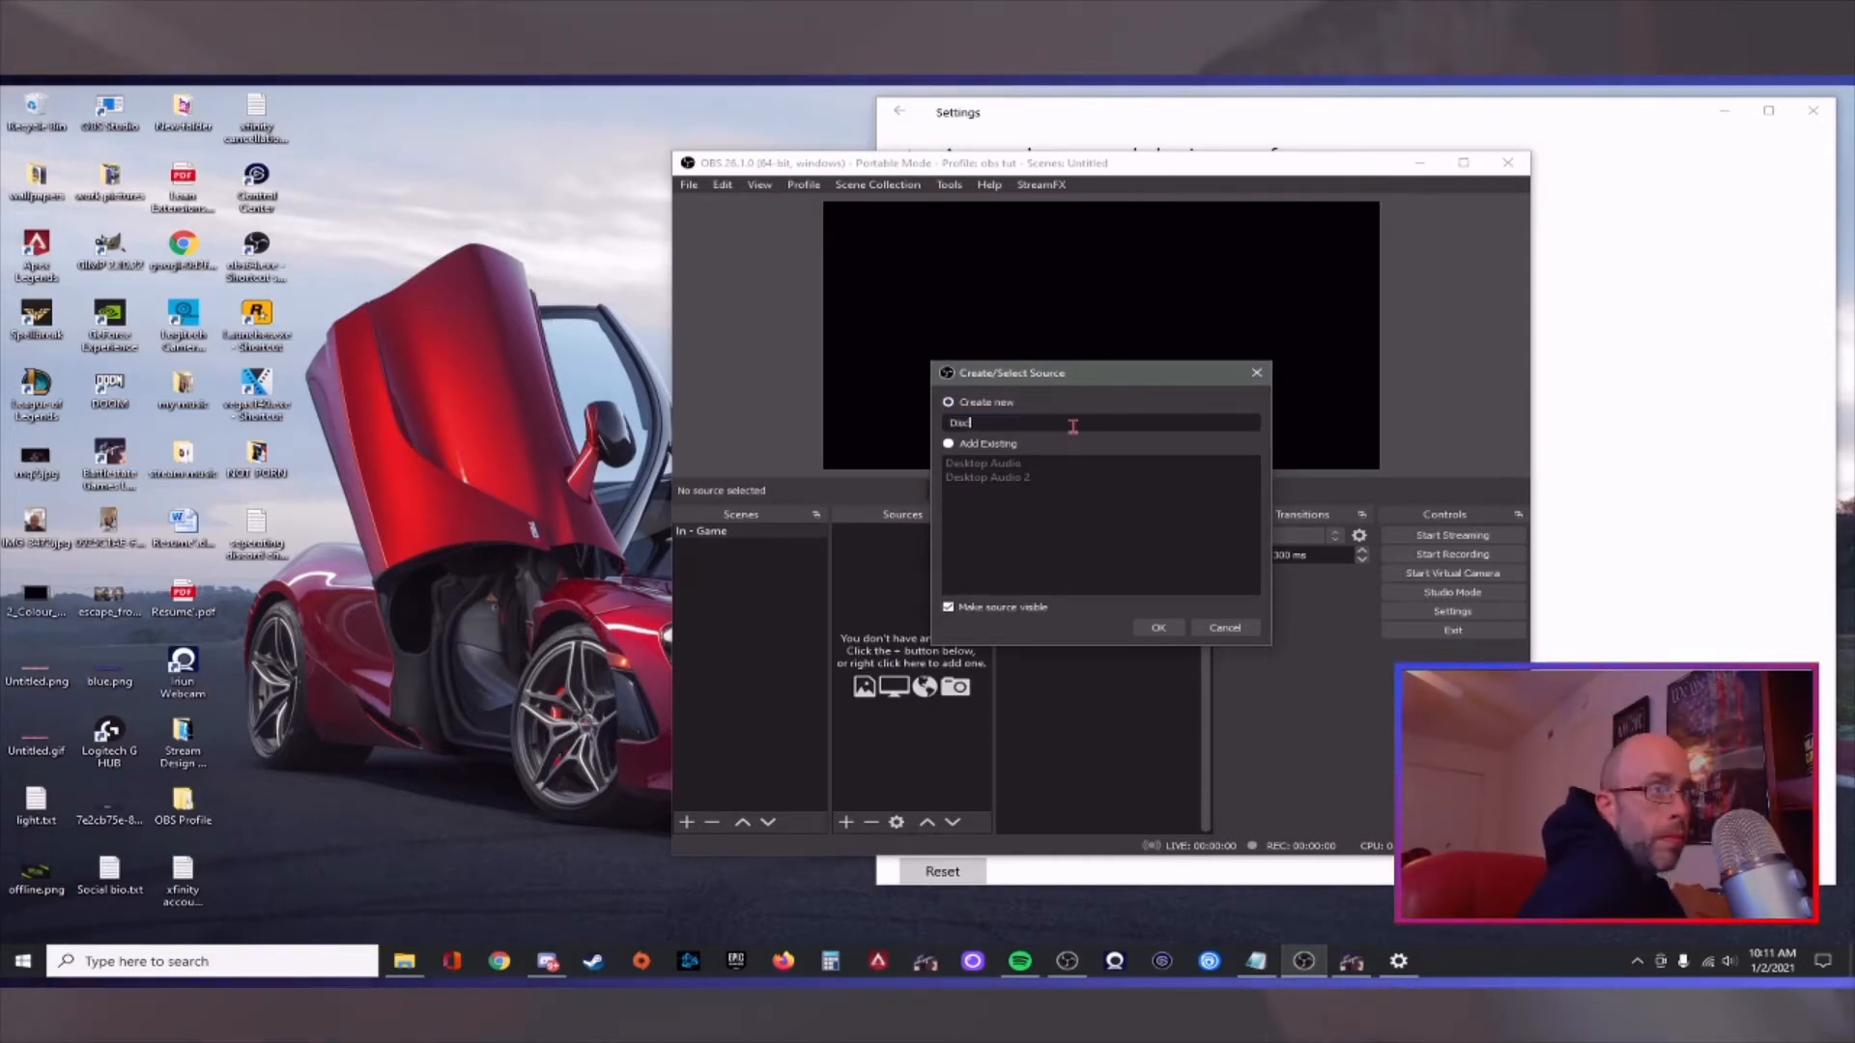
pyautogui.write('rd')
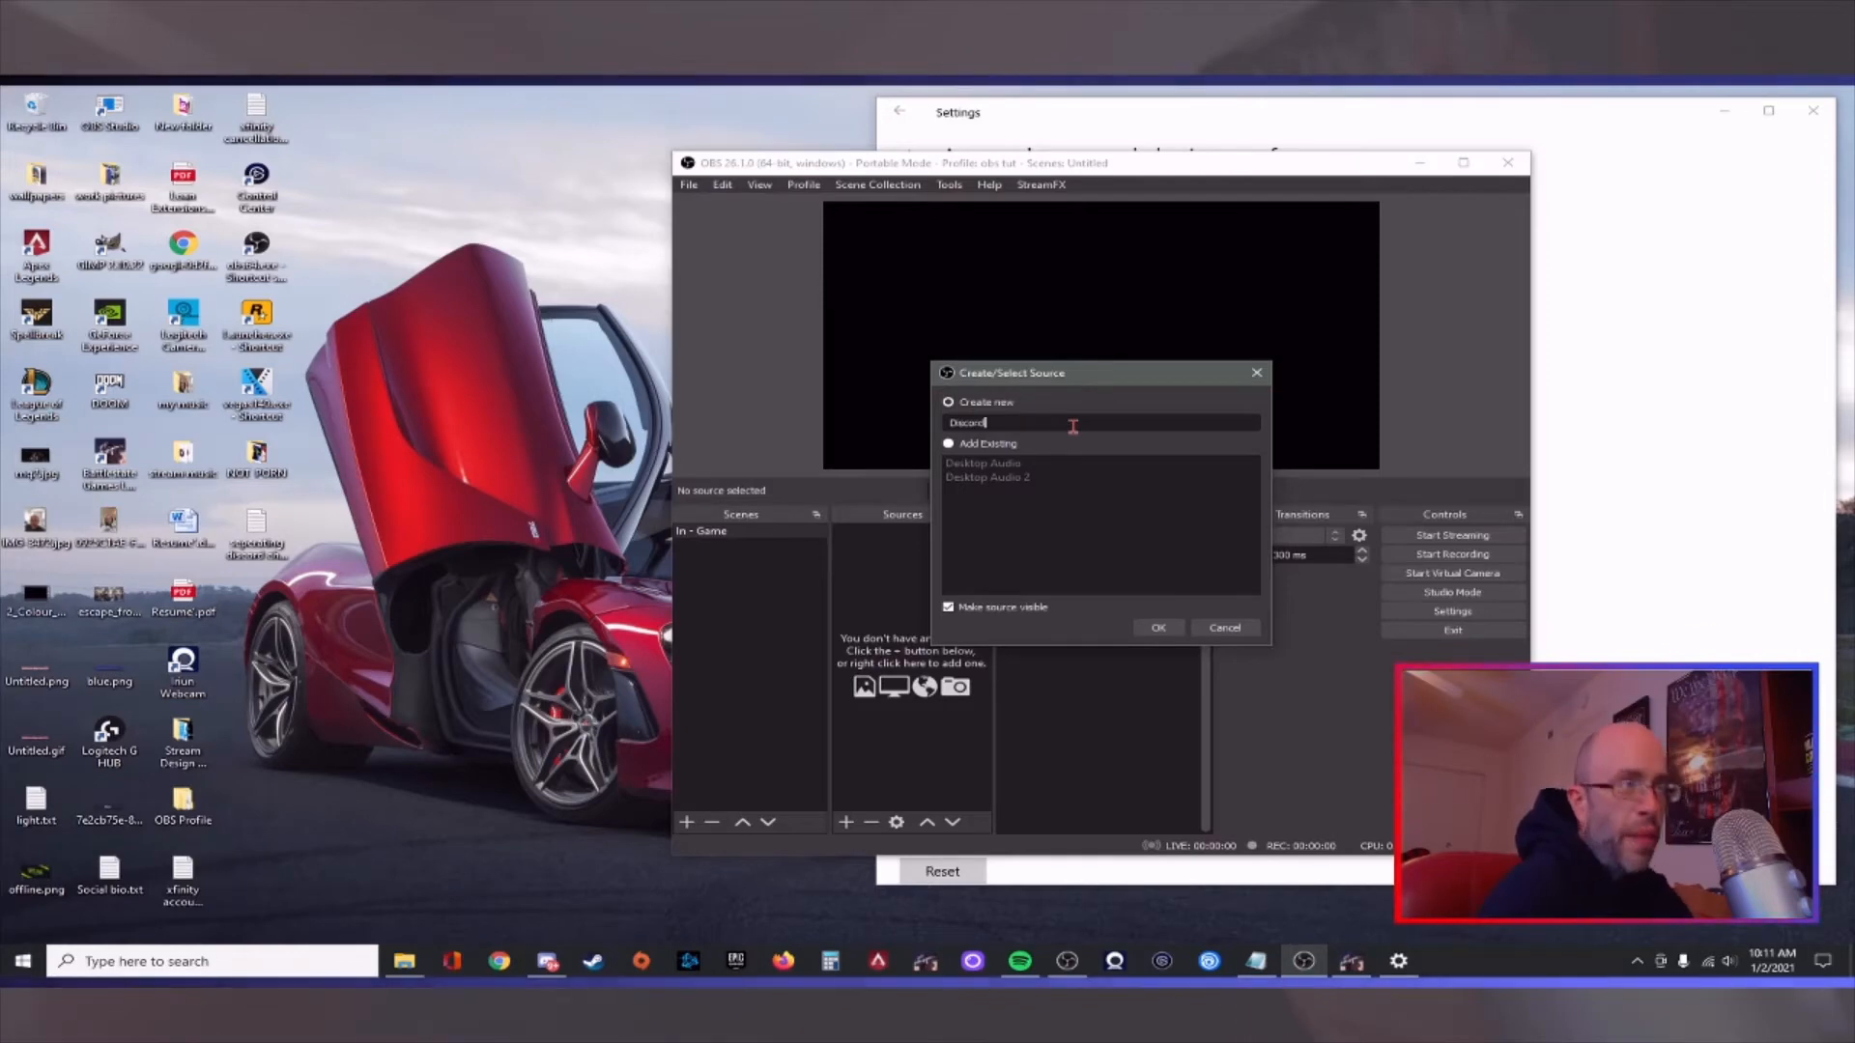
pyautogui.click(1160, 628)
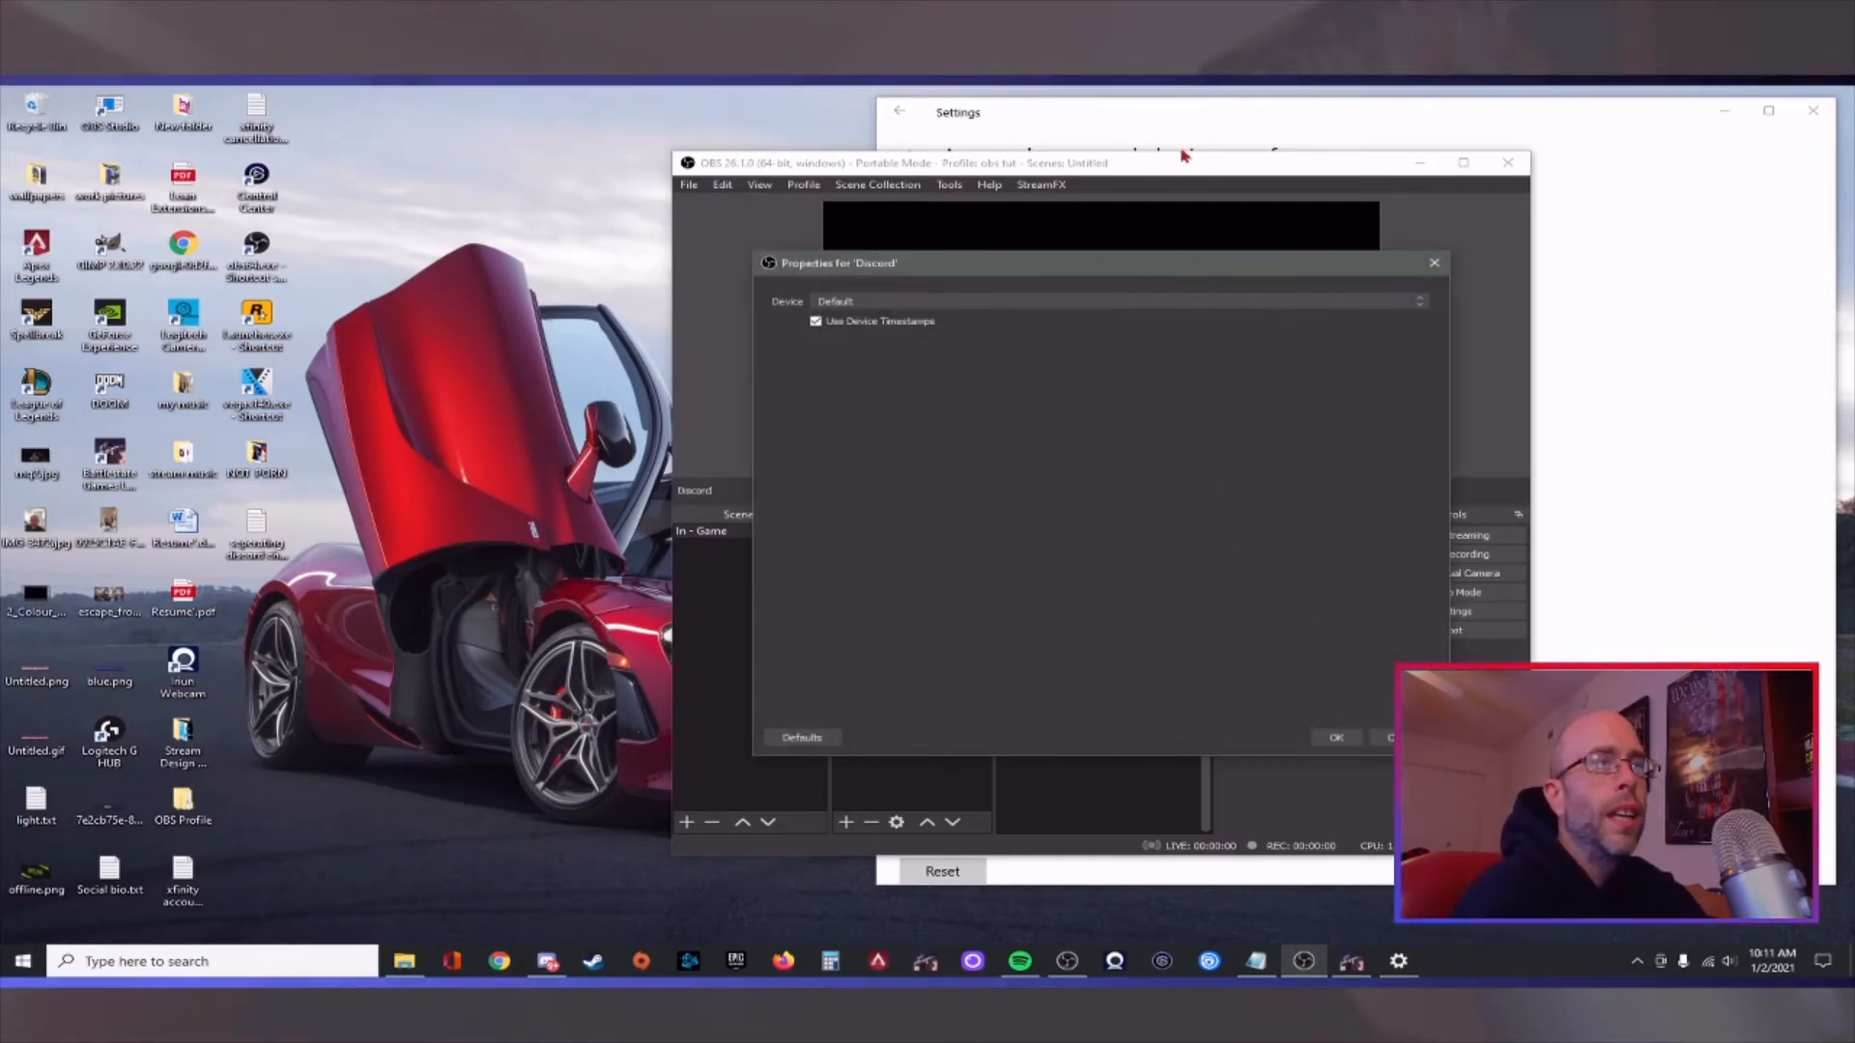
# Set the Discord source's device to Digital Audio (S/PDIF) (High Definition Audio Device), matching Discord's output in the Windows sound preferences
pyautogui.moveTo(1317, 276); pyautogui.dragTo(728, 331)
pyautogui.moveTo(1063, 170); pyautogui.dragTo(368, 155)
pyautogui.moveTo(682, 335); pyautogui.dragTo(657, 246)
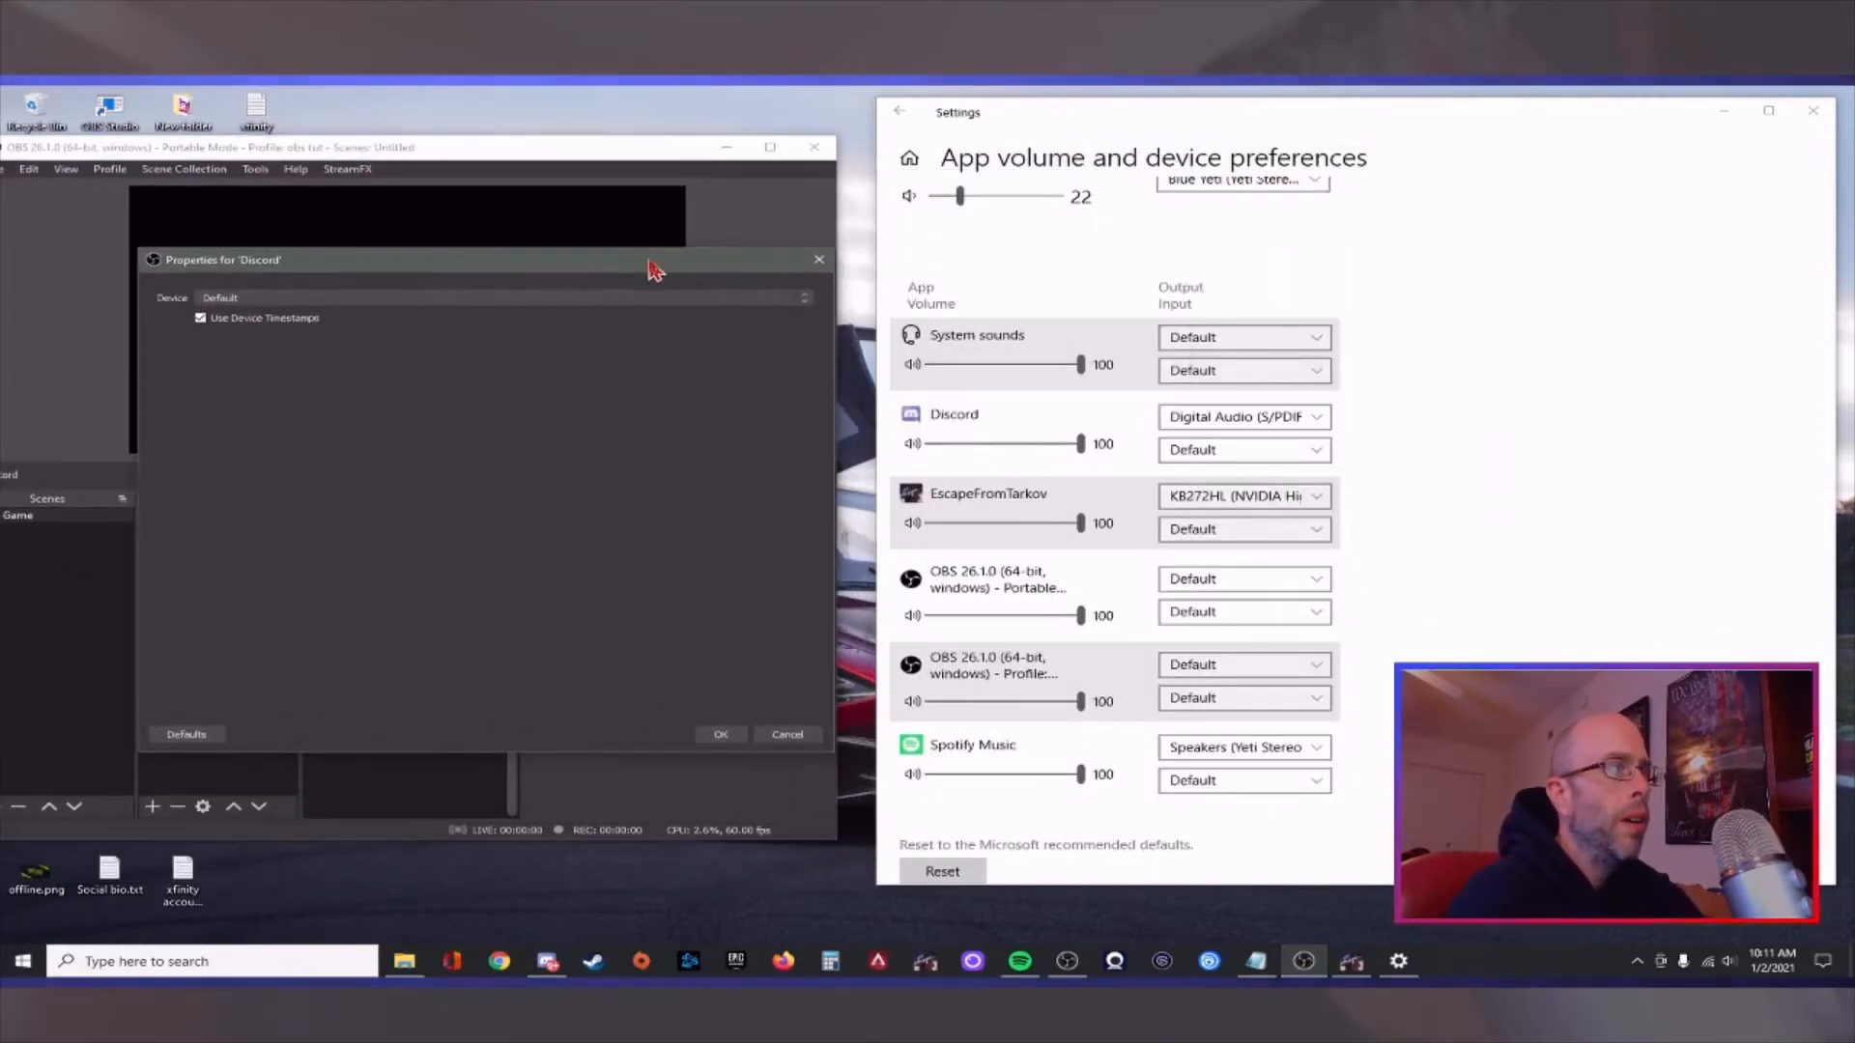
pyautogui.click(470, 282)
pyautogui.click(471, 287)
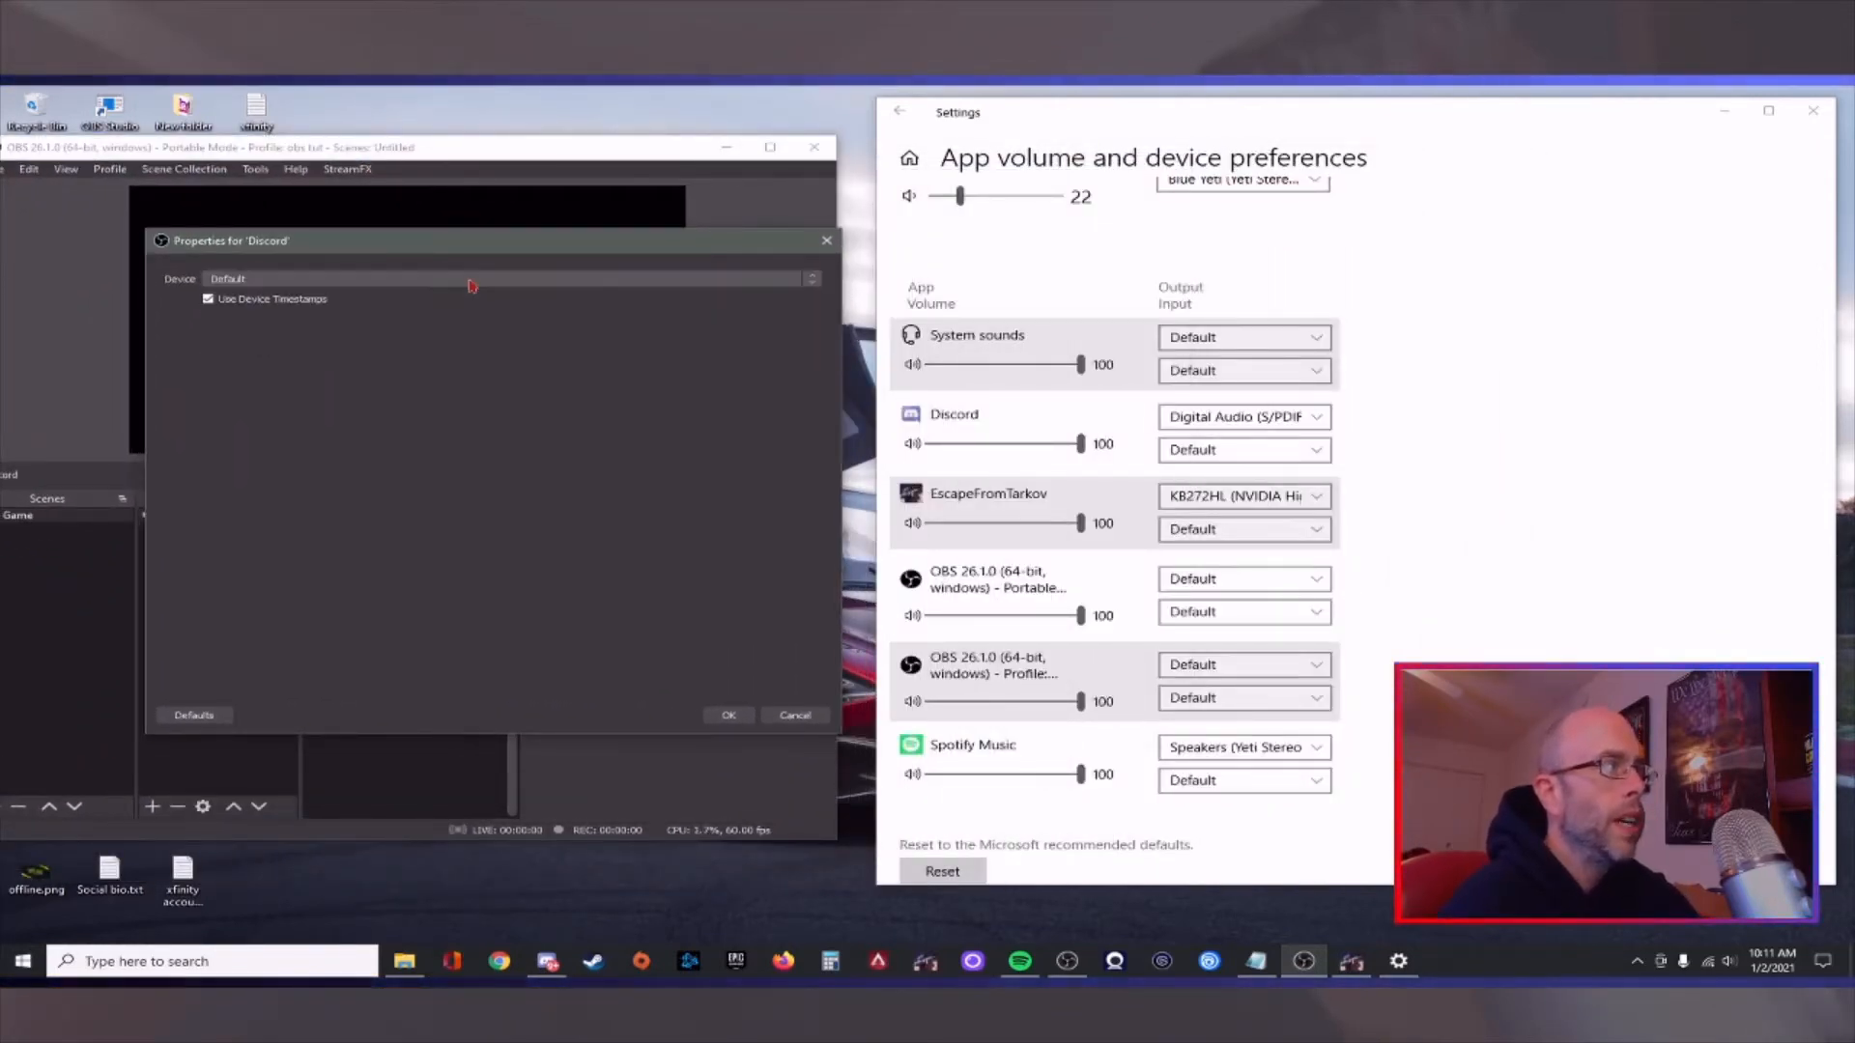
pyautogui.click(277, 283)
pyautogui.click(213, 288)
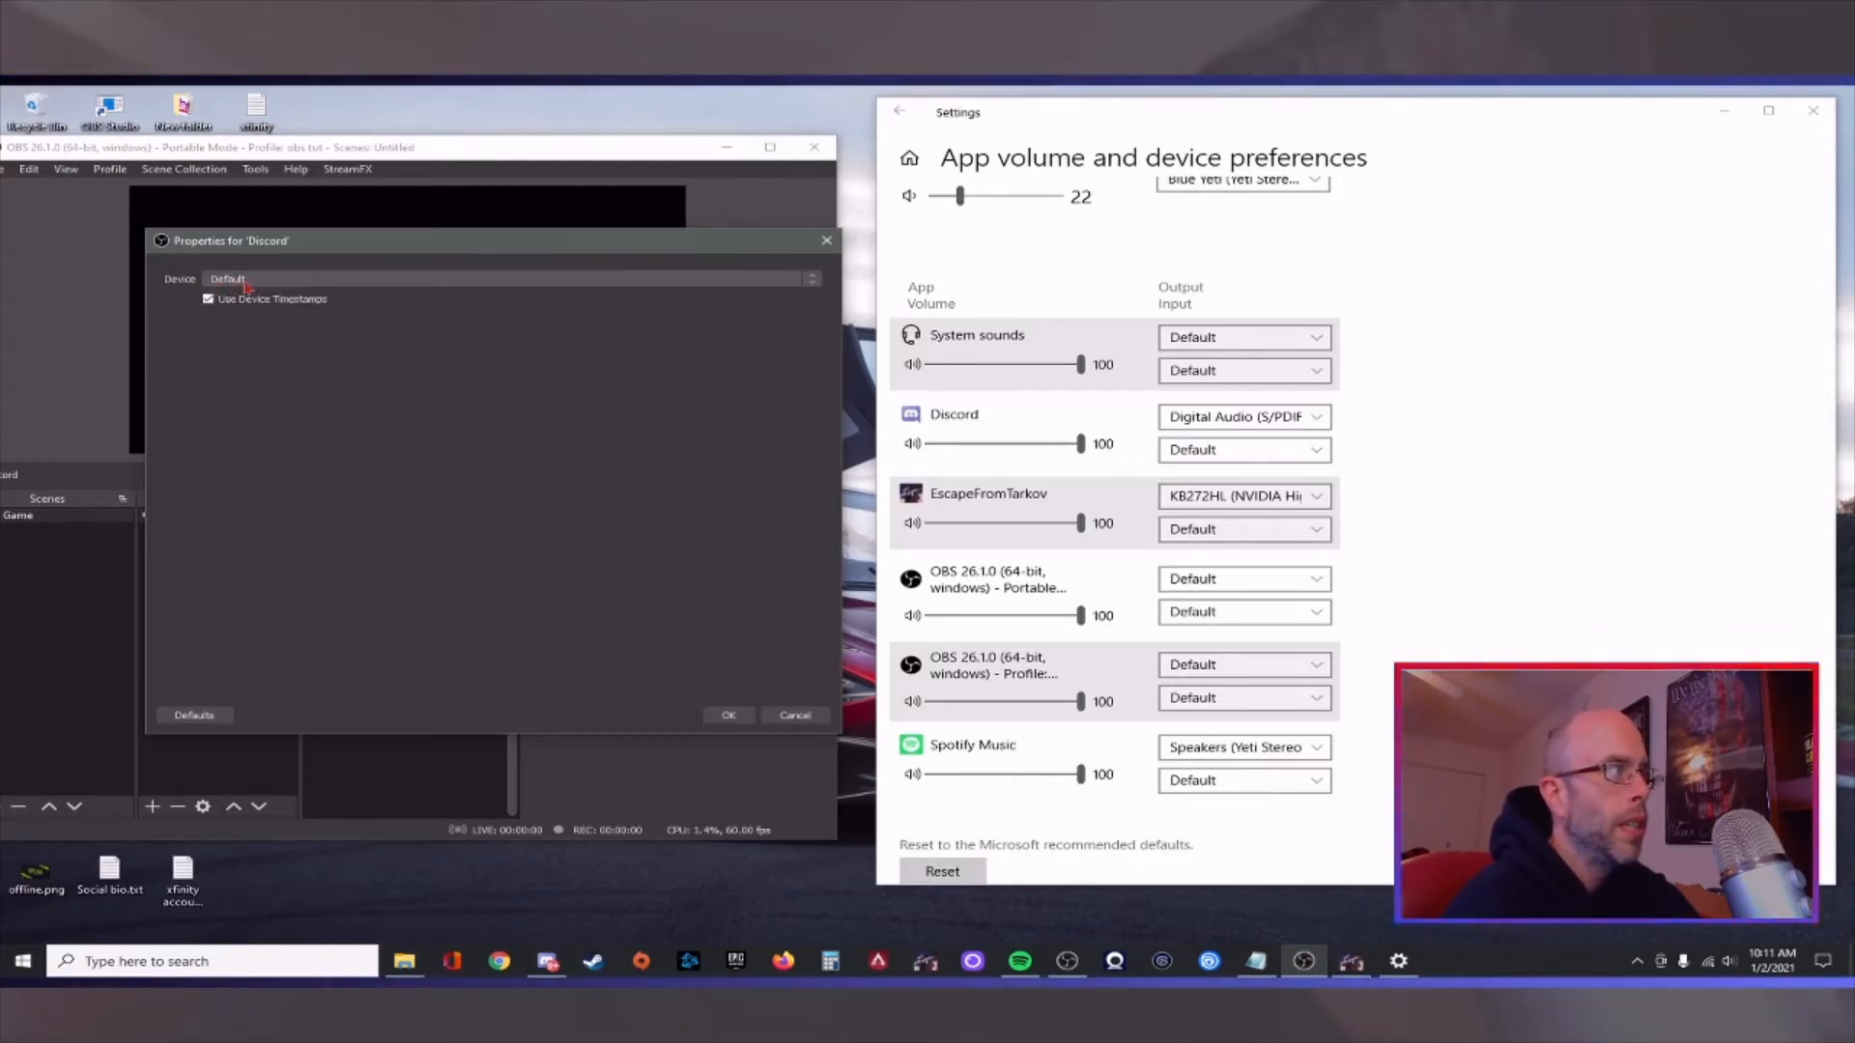
pyautogui.click(245, 282)
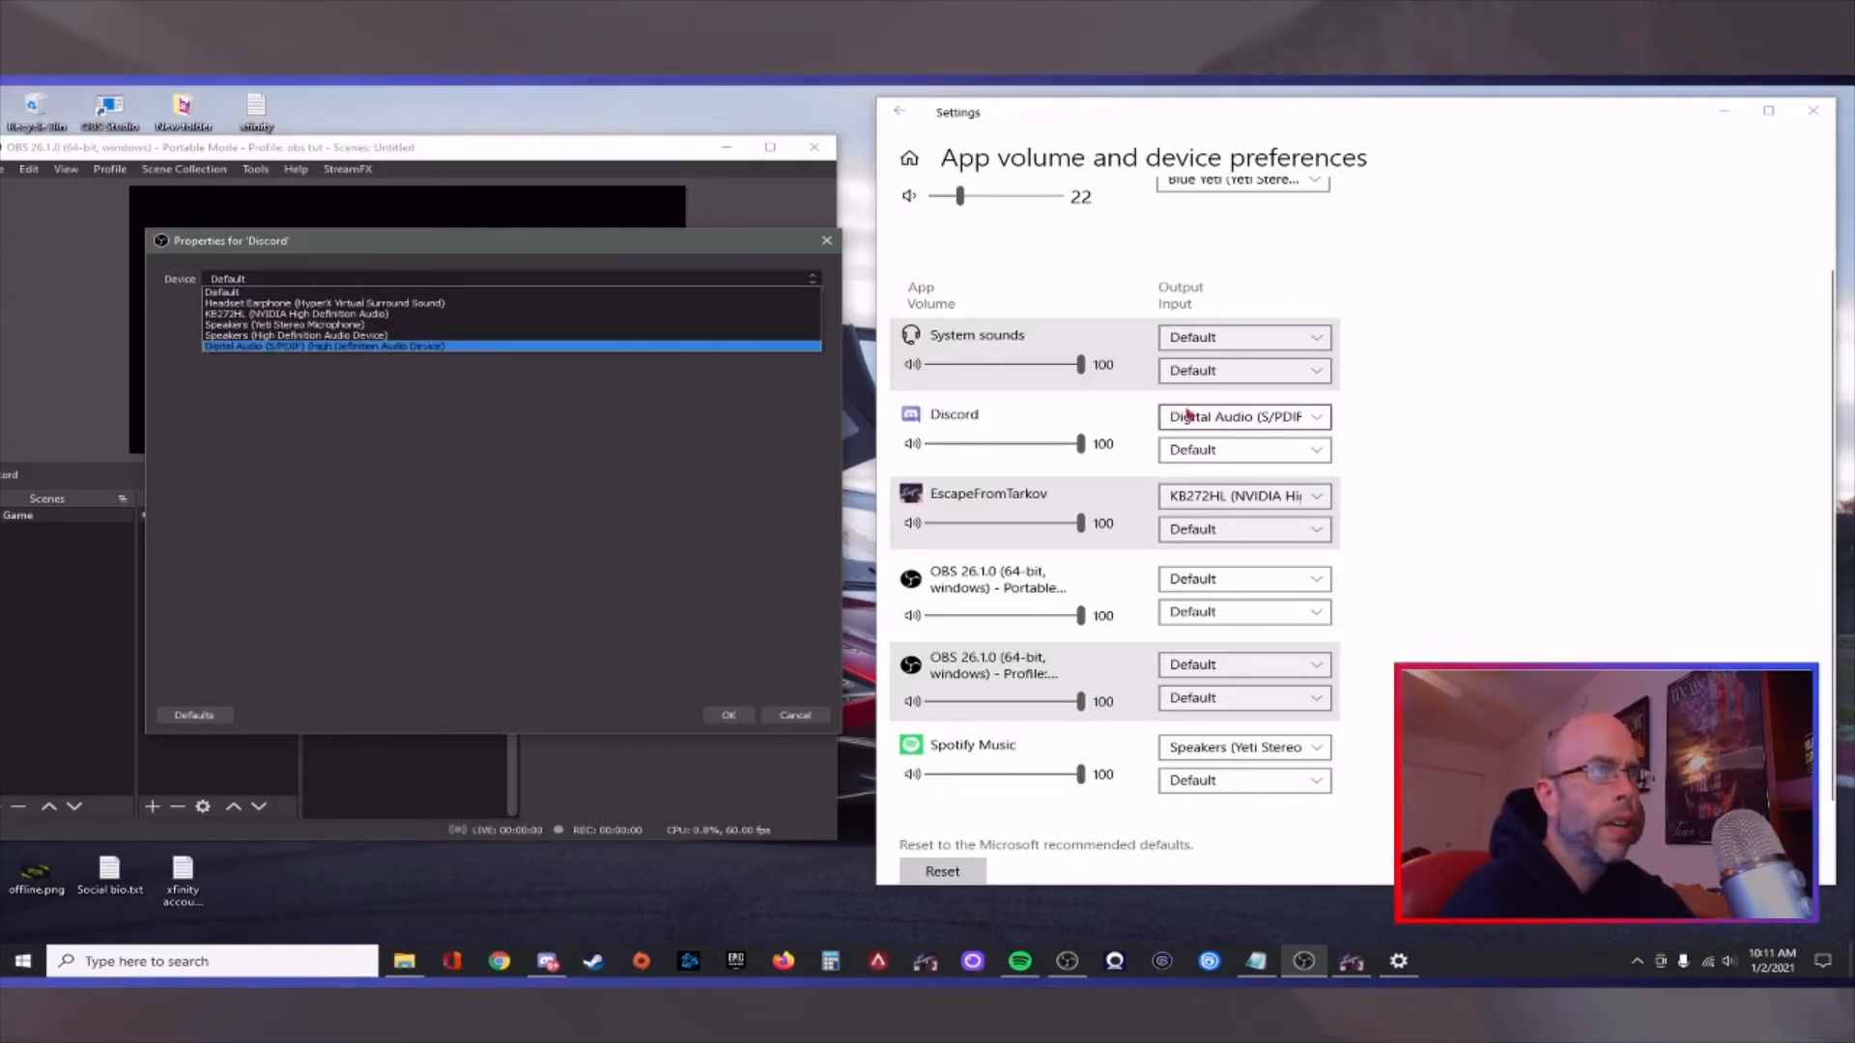
pyautogui.click(357, 347)
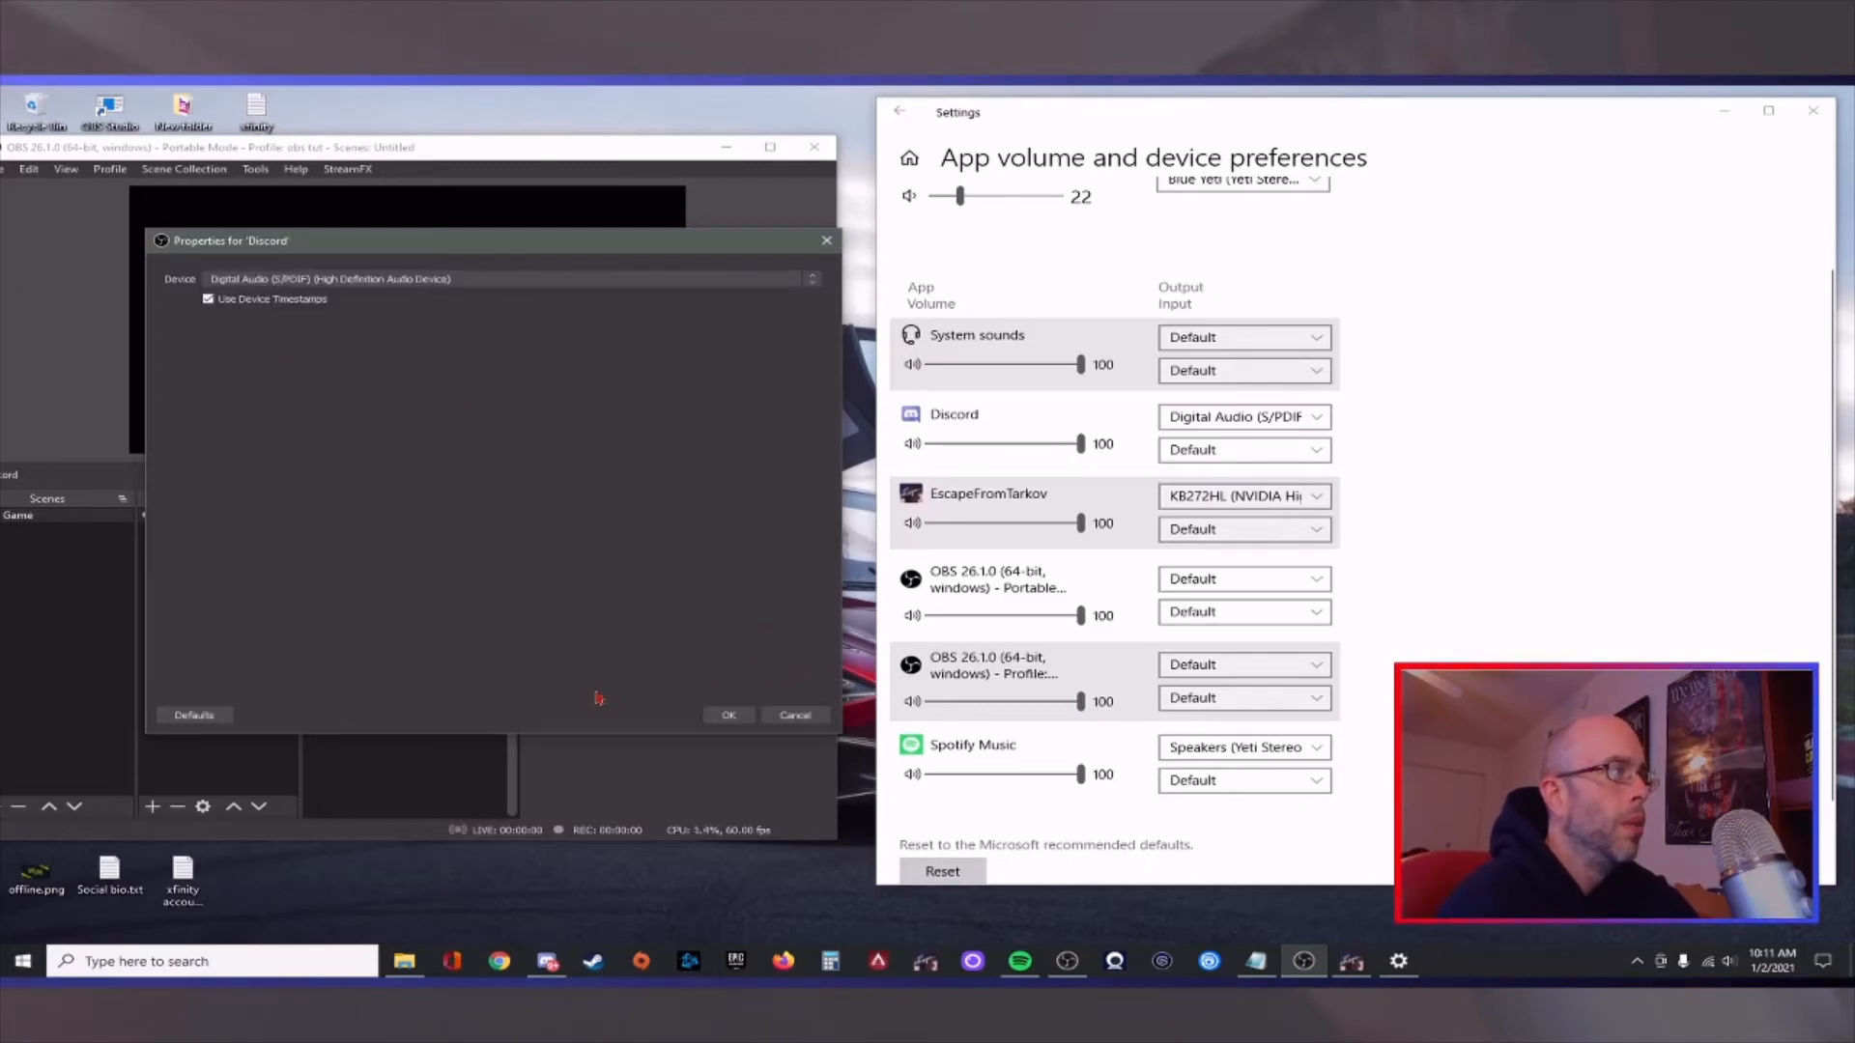
pyautogui.click(730, 716)
# Add a new Audio Output Capture source named Game to the In - Game scene
pyautogui.click(151, 806)
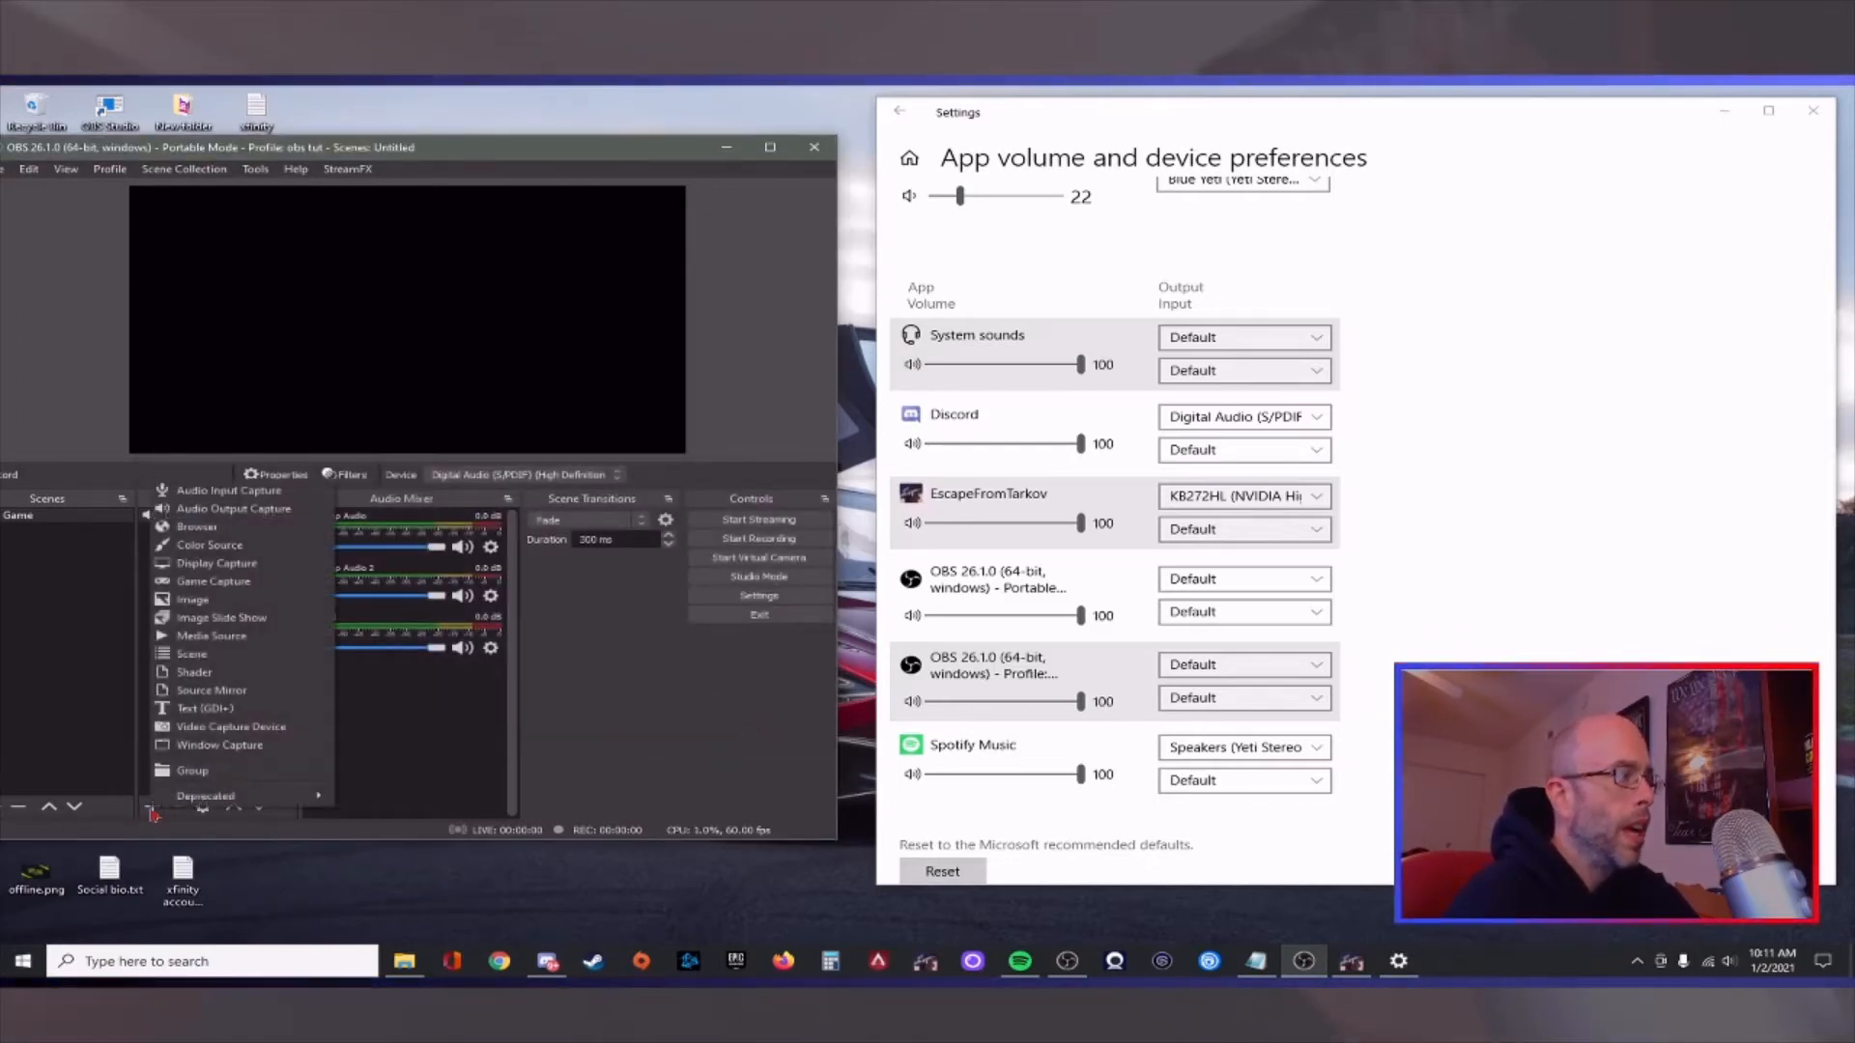
pyautogui.click(241, 510)
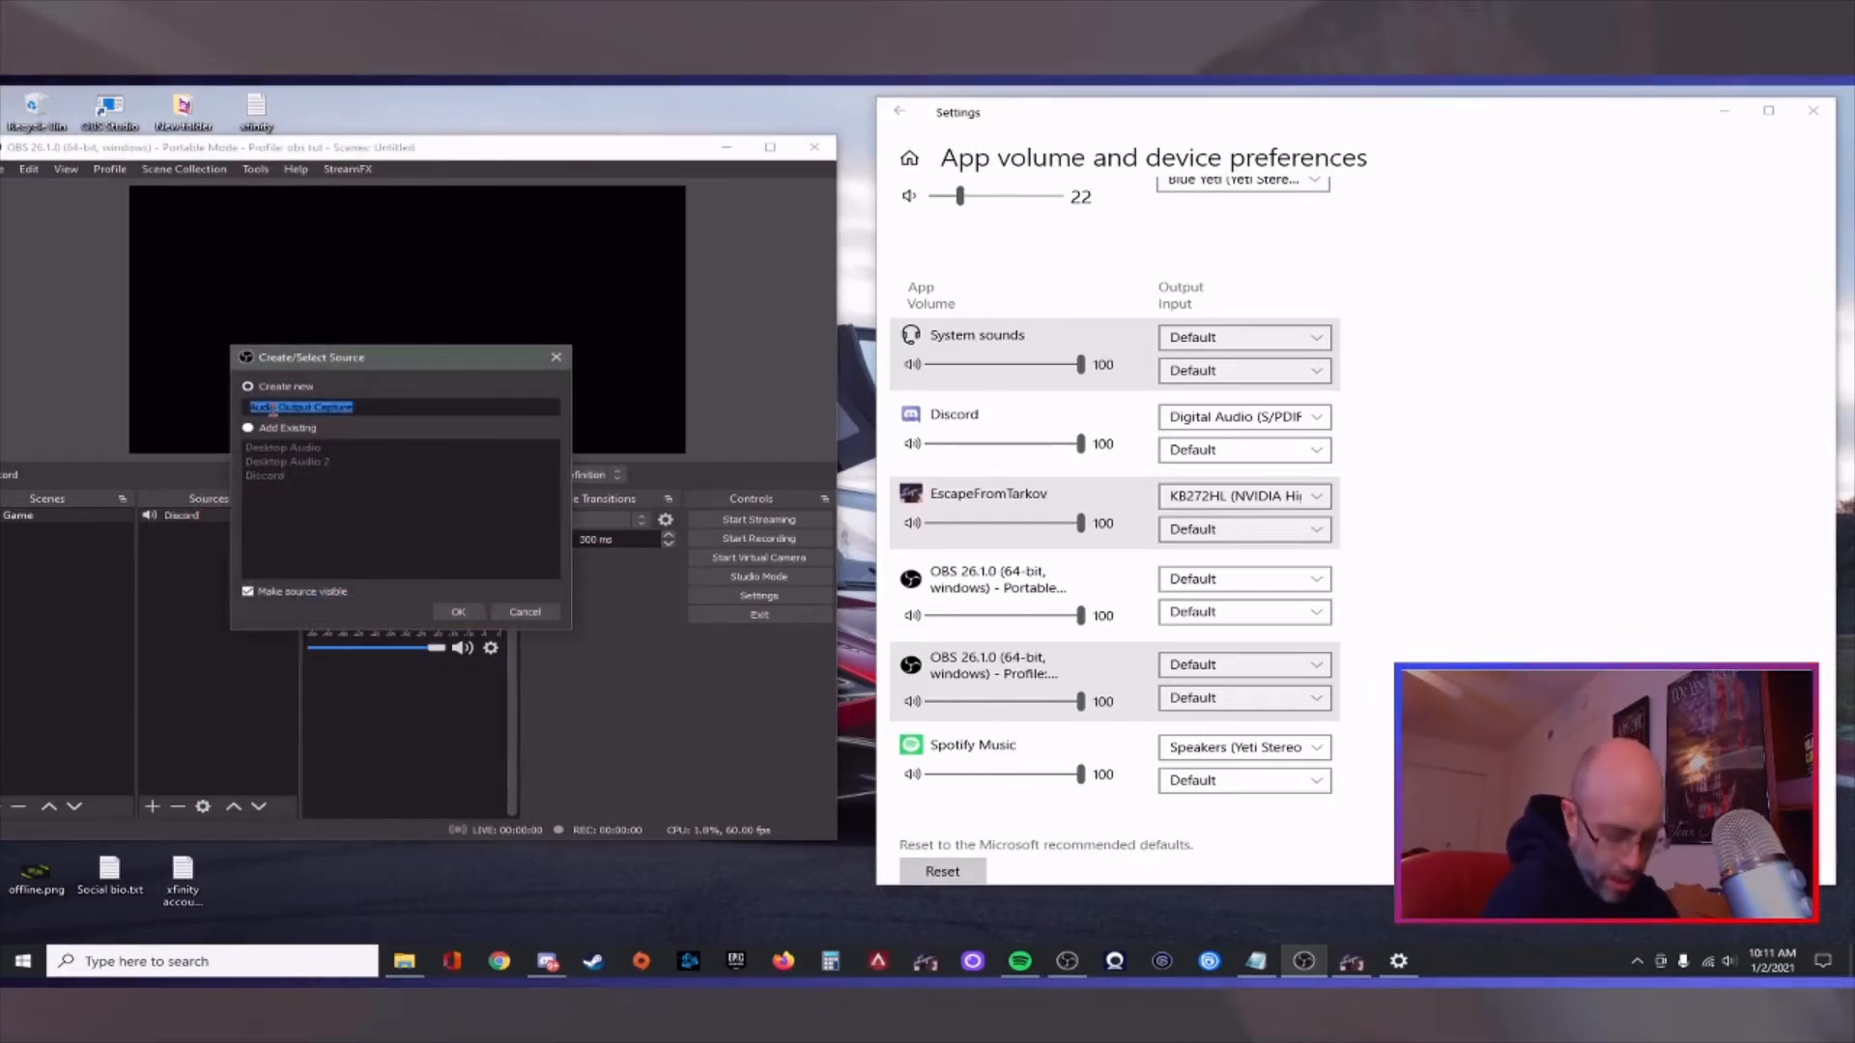
pyautogui.write('Game')
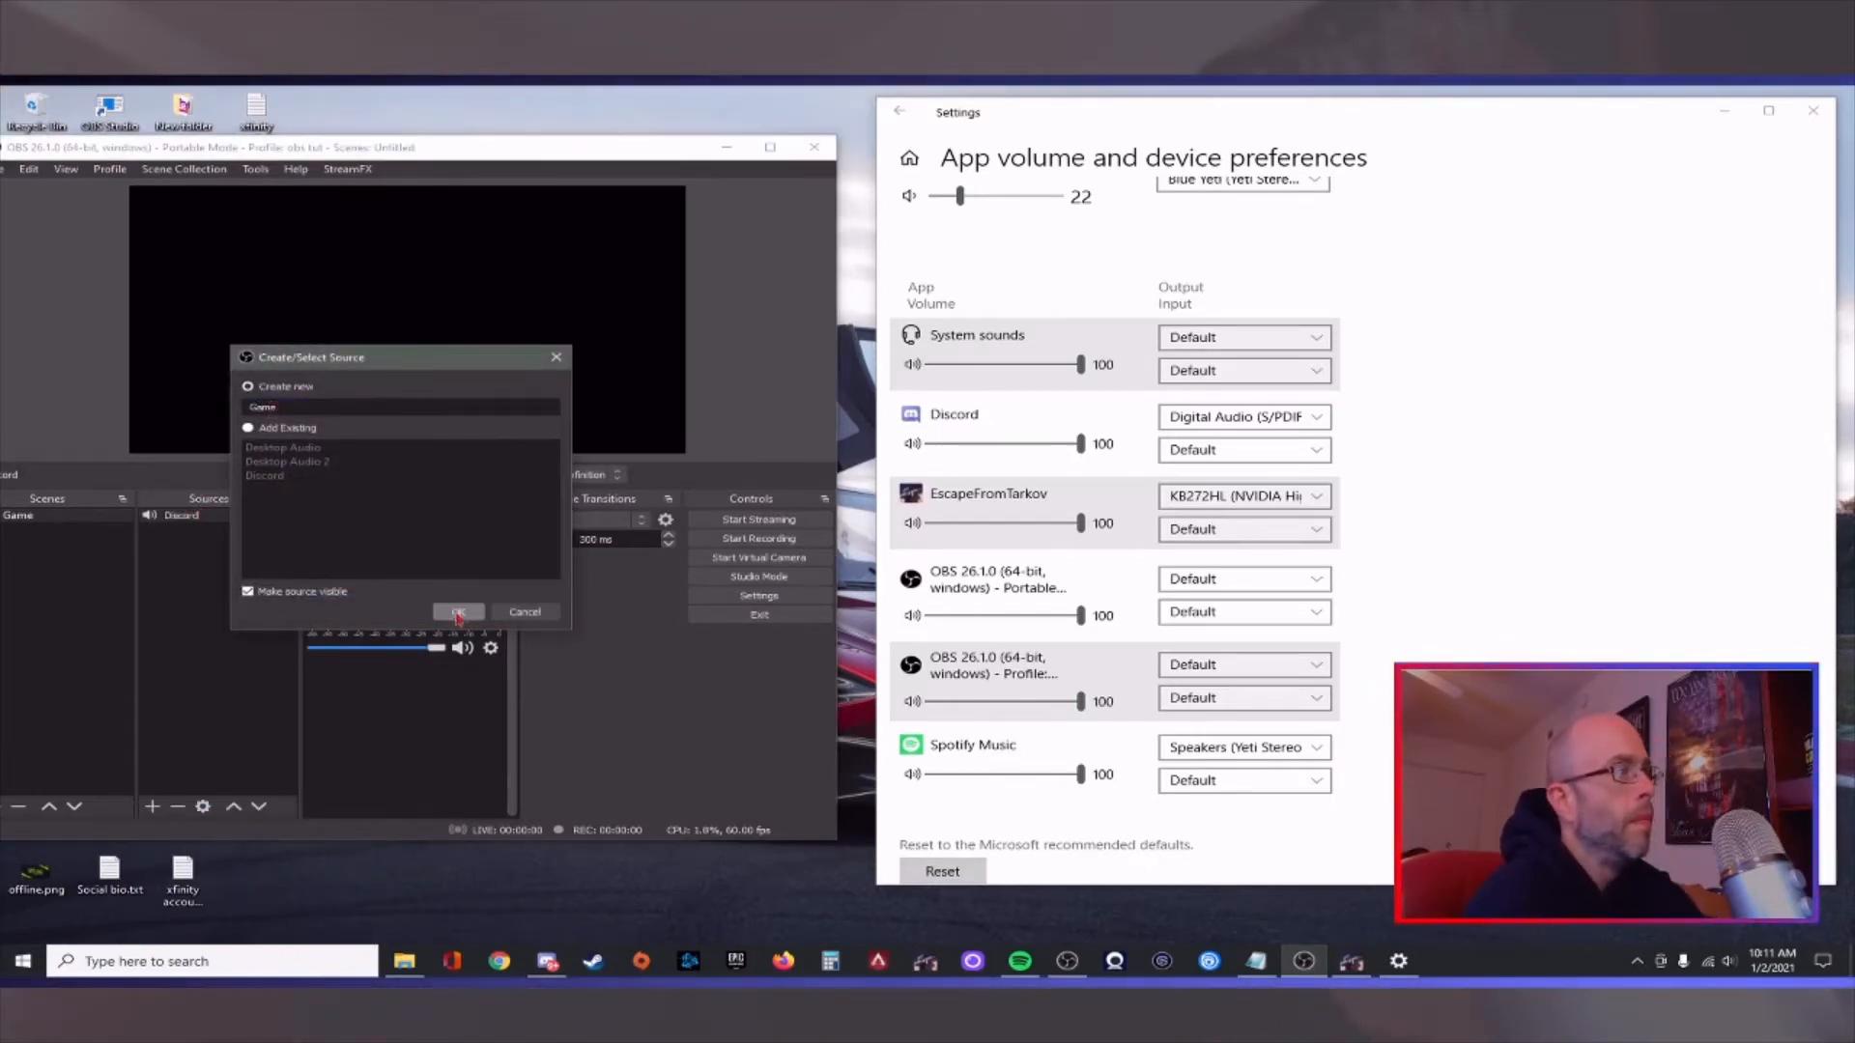
pyautogui.click(457, 612)
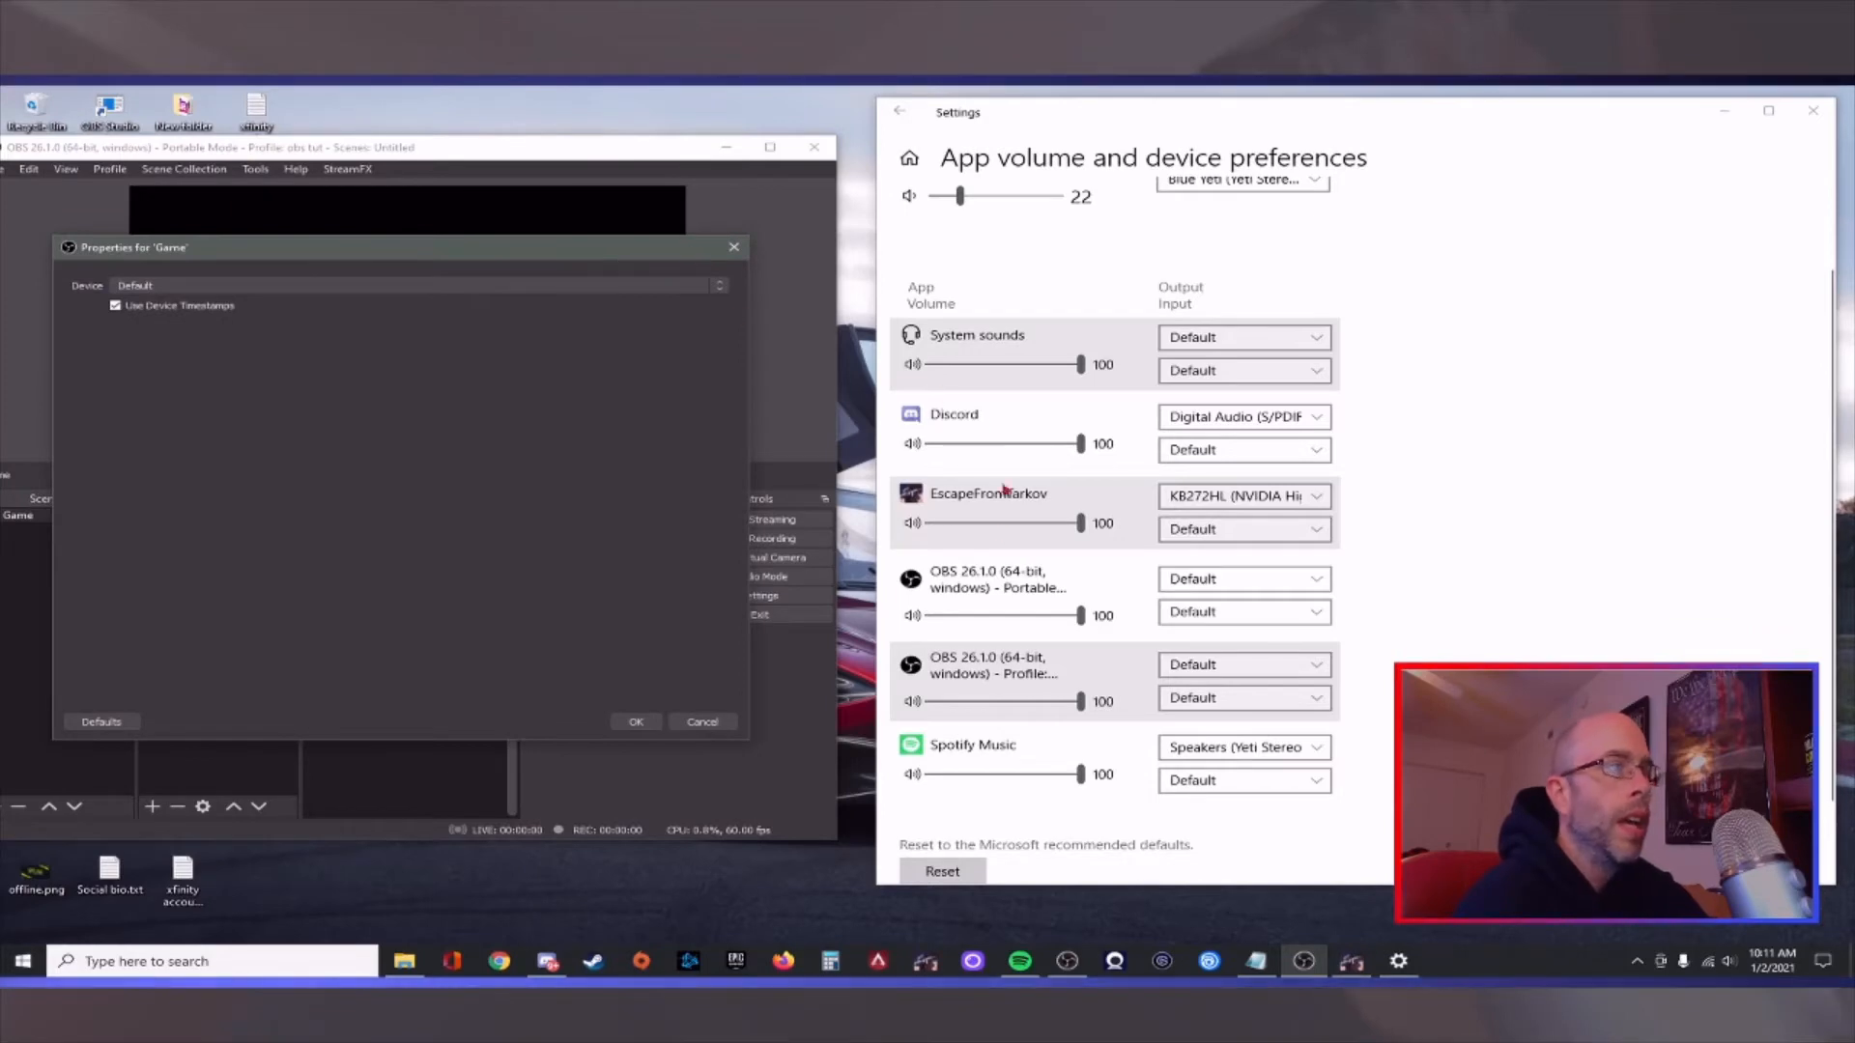
# Check EscapeFromTarkov's output device in Windows and set the Game source's device to KB272HL (NVIDIA High Definition Audio)
pyautogui.click(1220, 497)
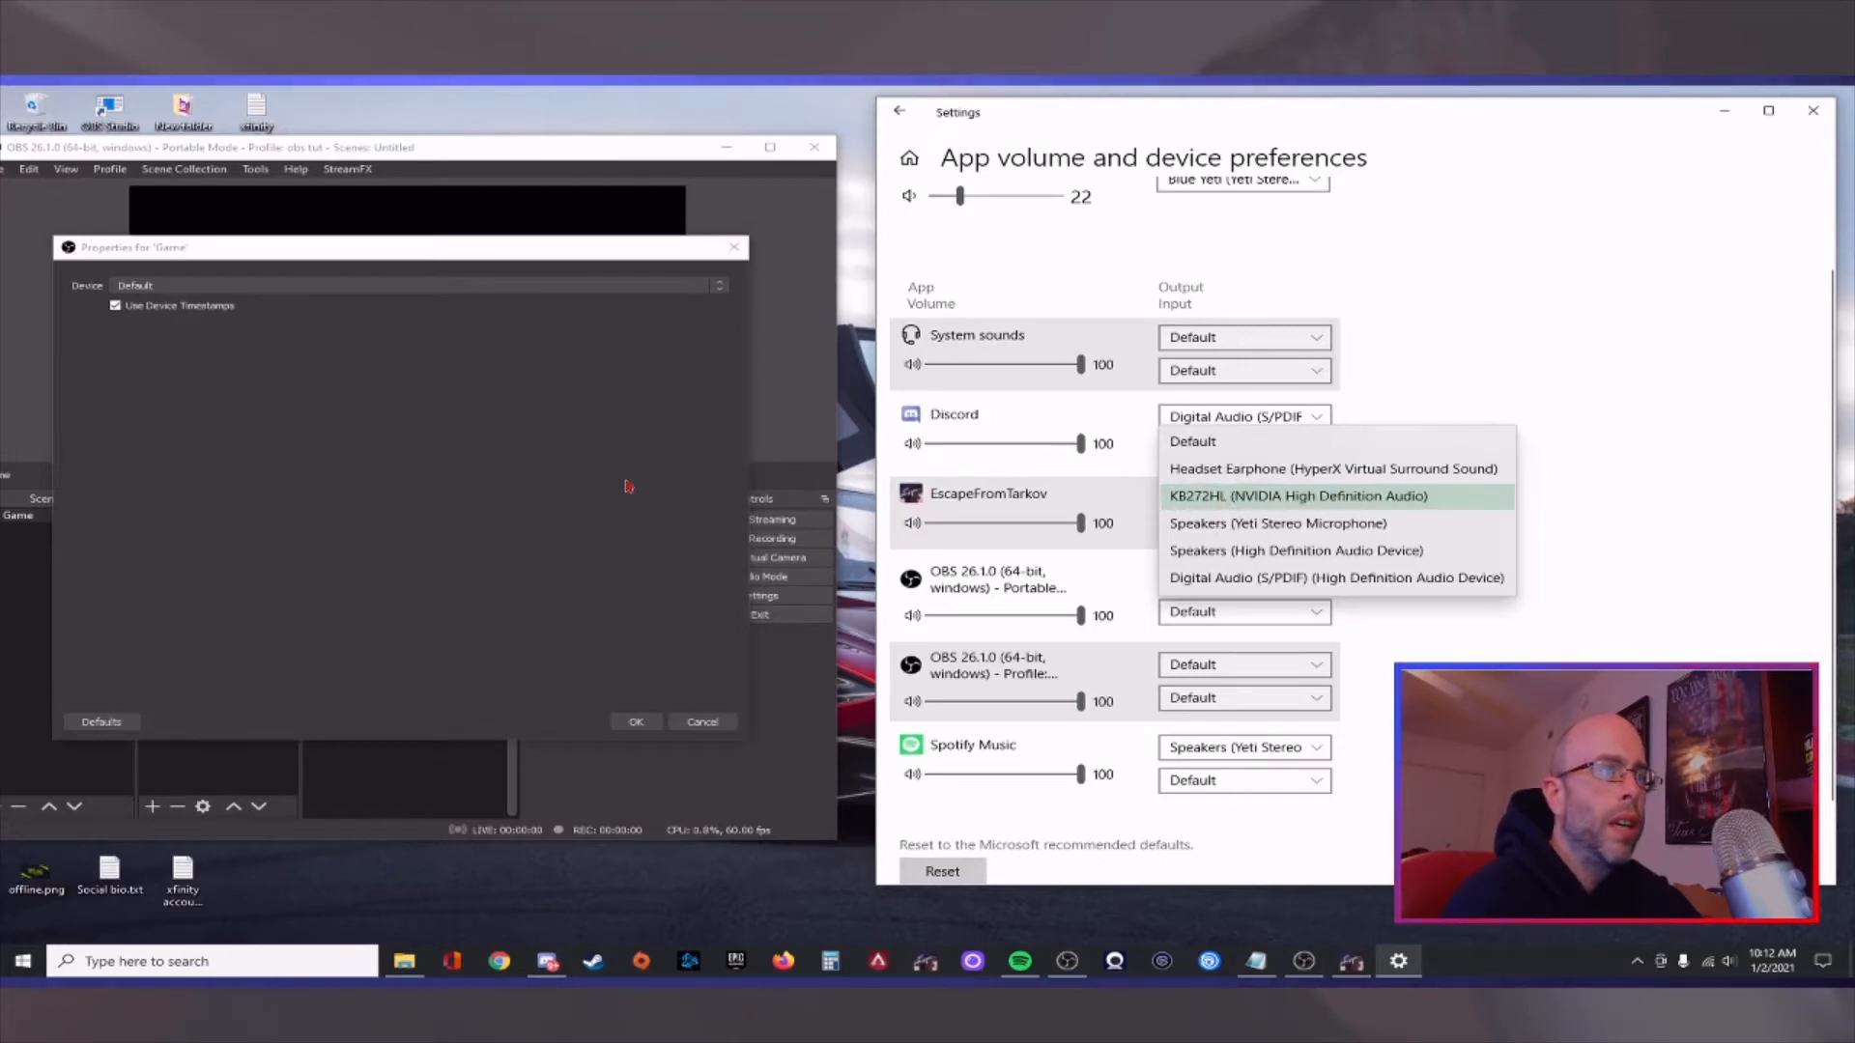
pyautogui.click(1645, 513)
pyautogui.click(214, 287)
pyautogui.click(225, 320)
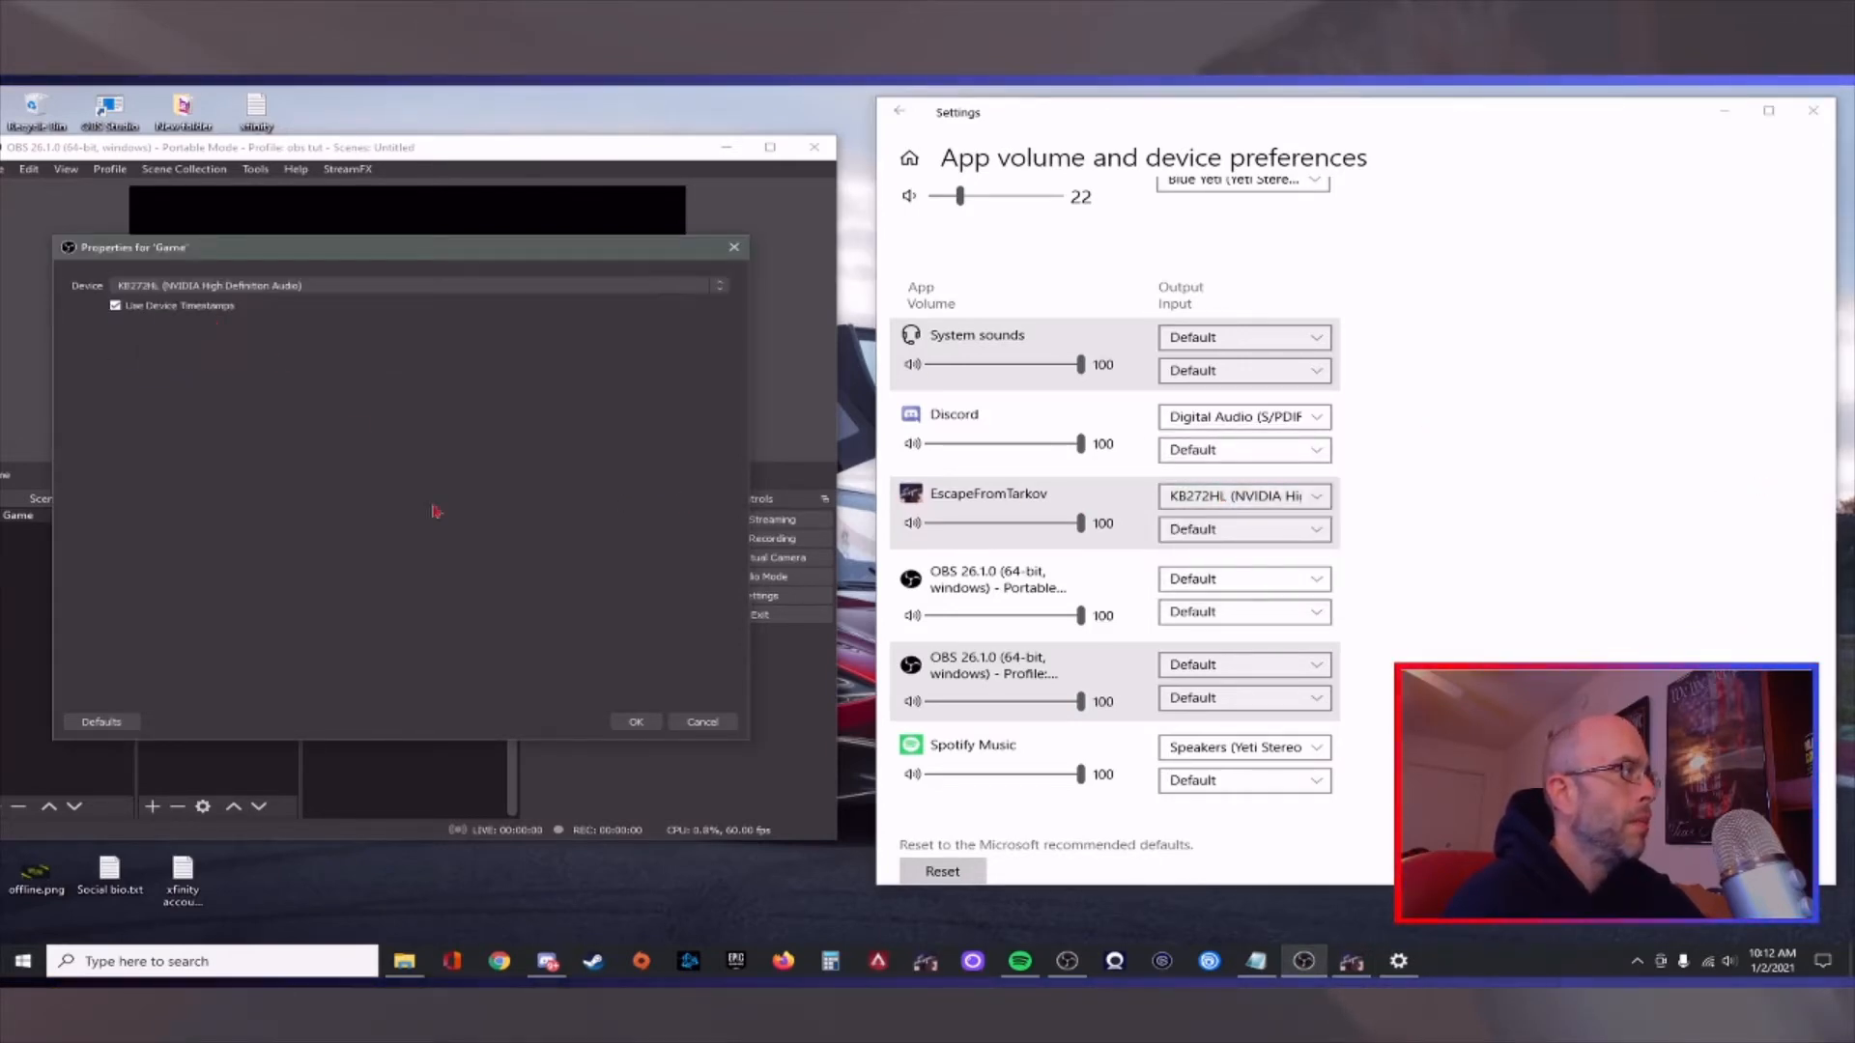
pyautogui.click(618, 726)
# Add a new Audio Output Capture source named Spotify to the In - Game scene
pyautogui.click(151, 805)
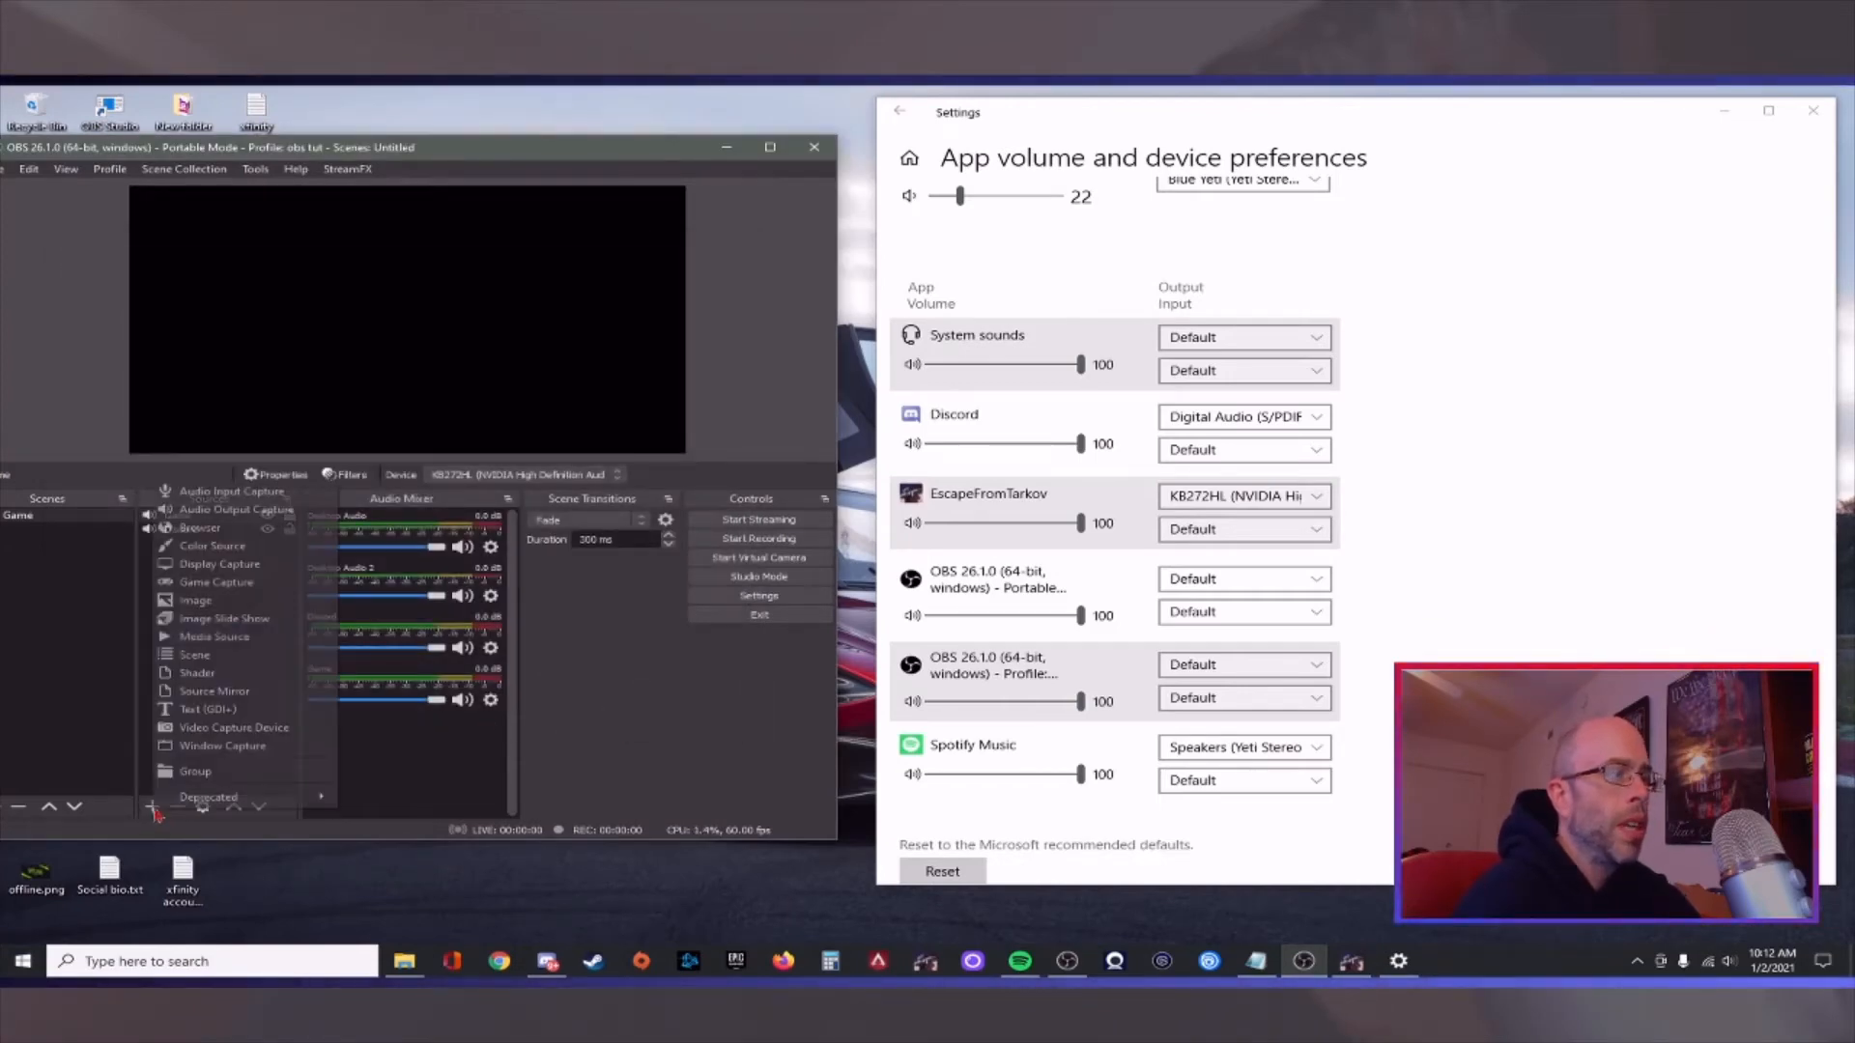
pyautogui.click(203, 512)
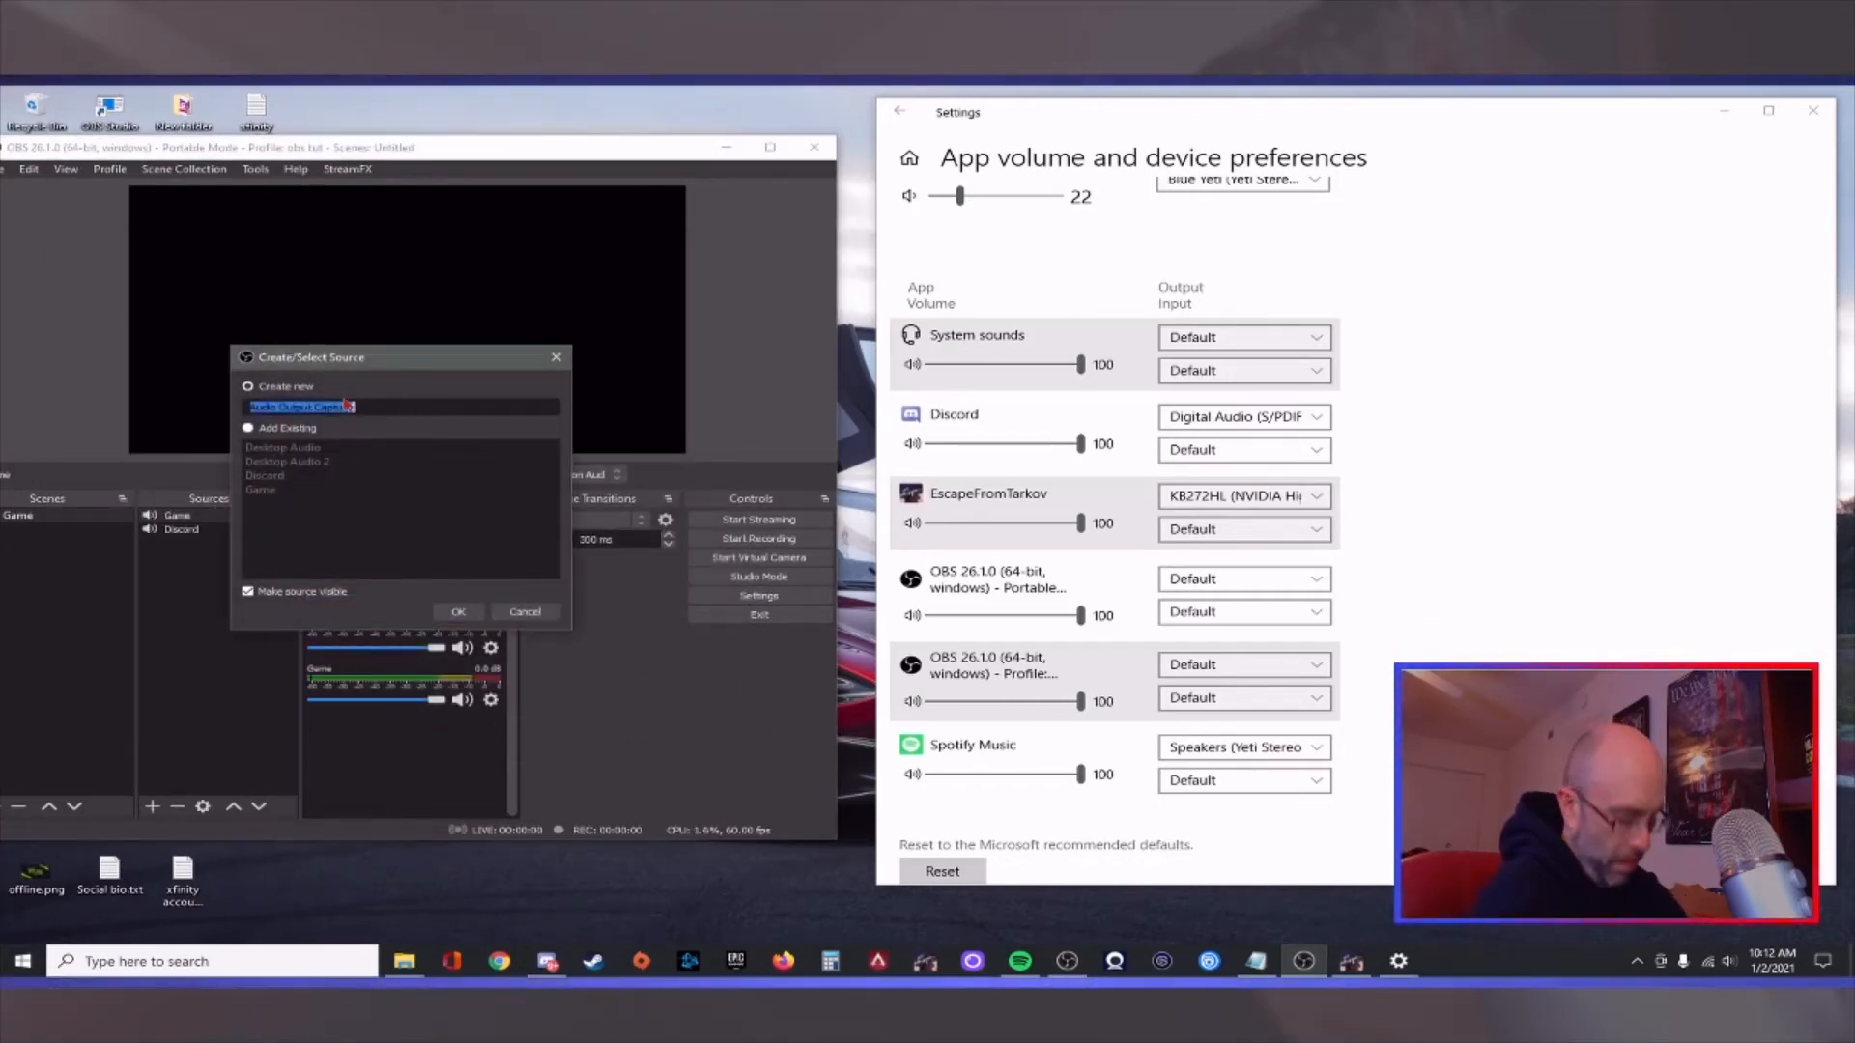
pyautogui.write('Spotify')
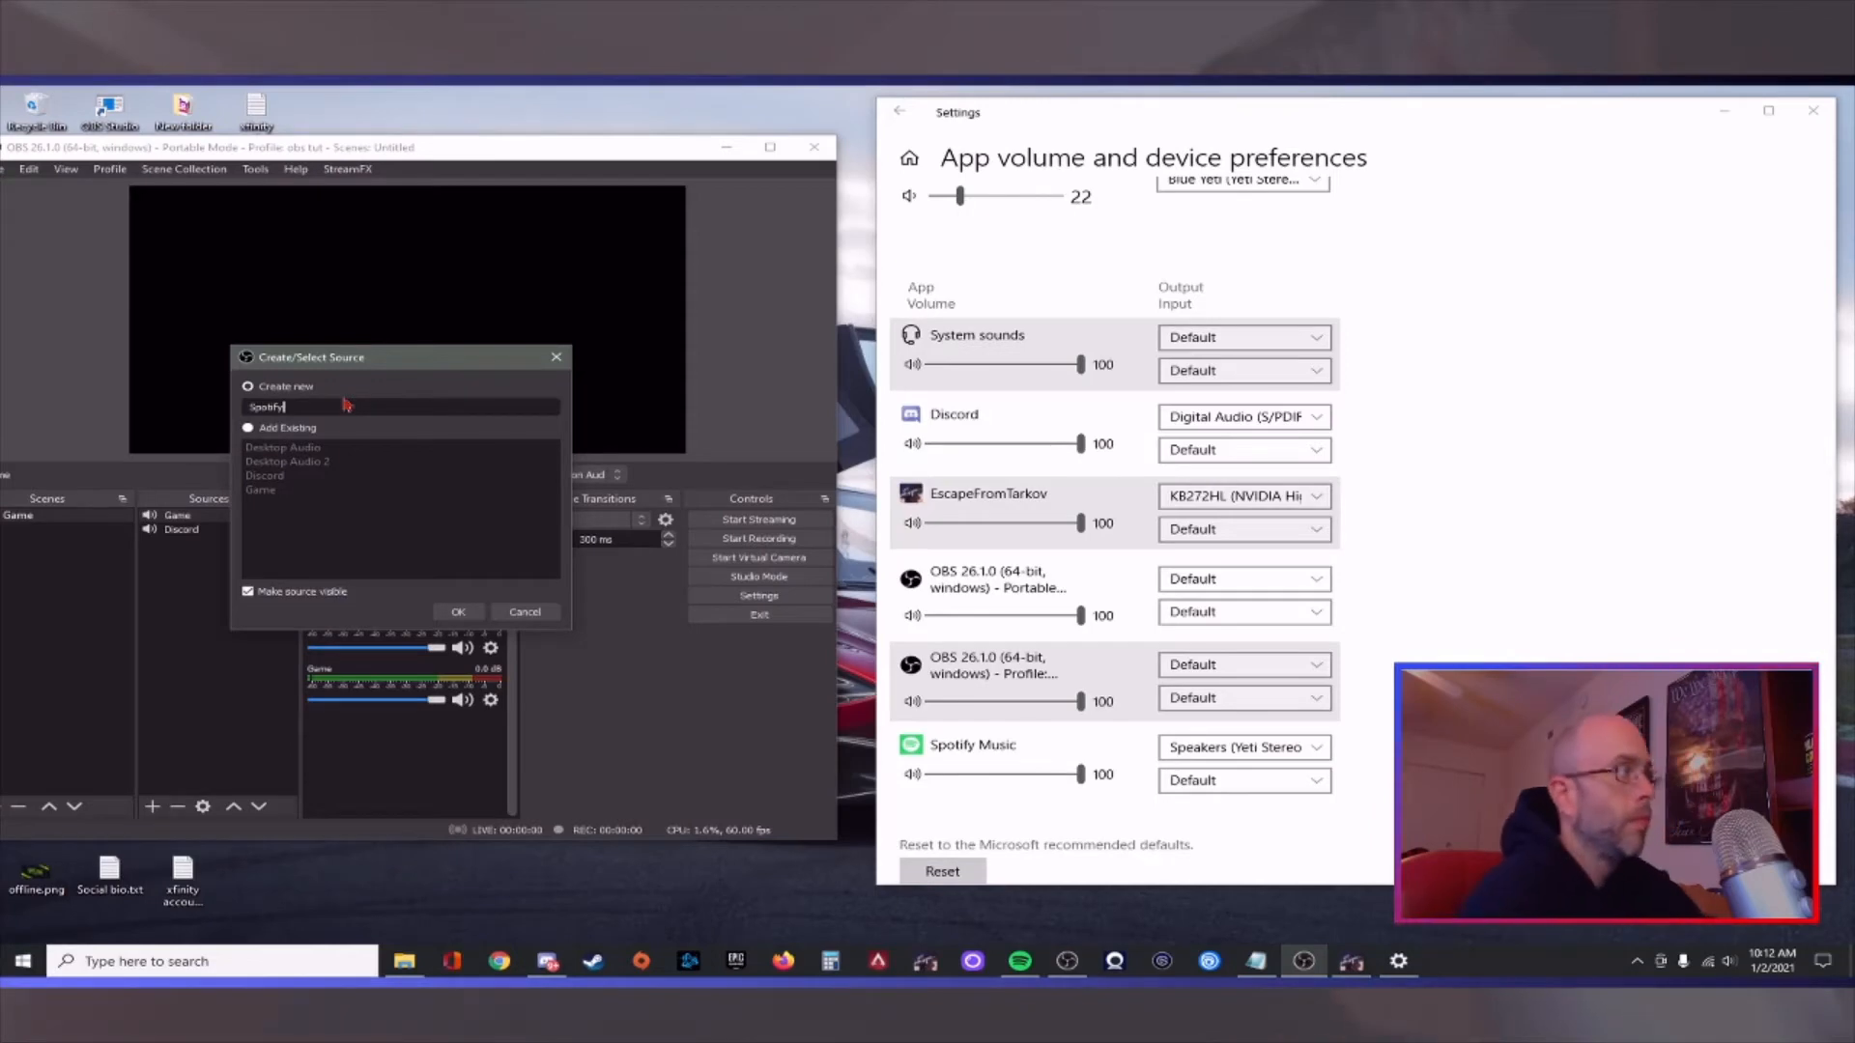
pyautogui.click(451, 613)
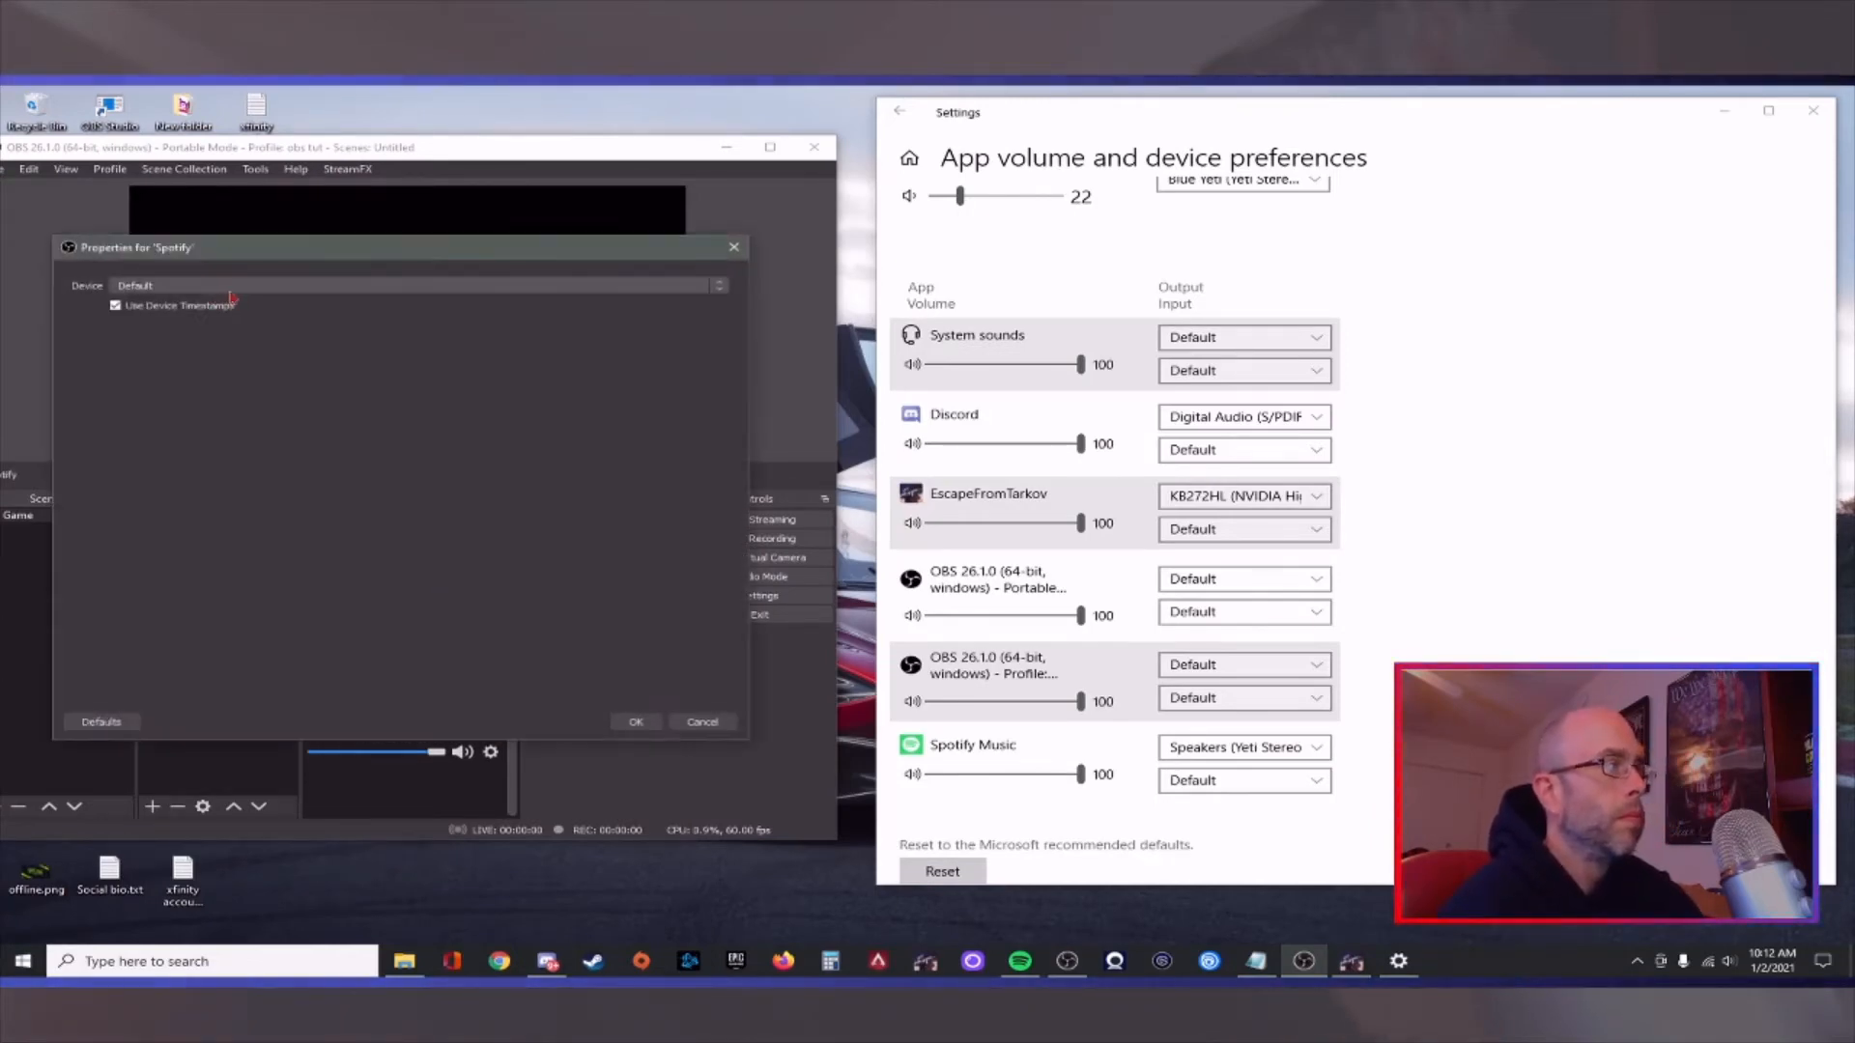
# Set the Spotify source's device to Speakers (Yeti Stereo Microphone), matching Spotify Music's output in the Windows sound preferences
pyautogui.click(176, 285)
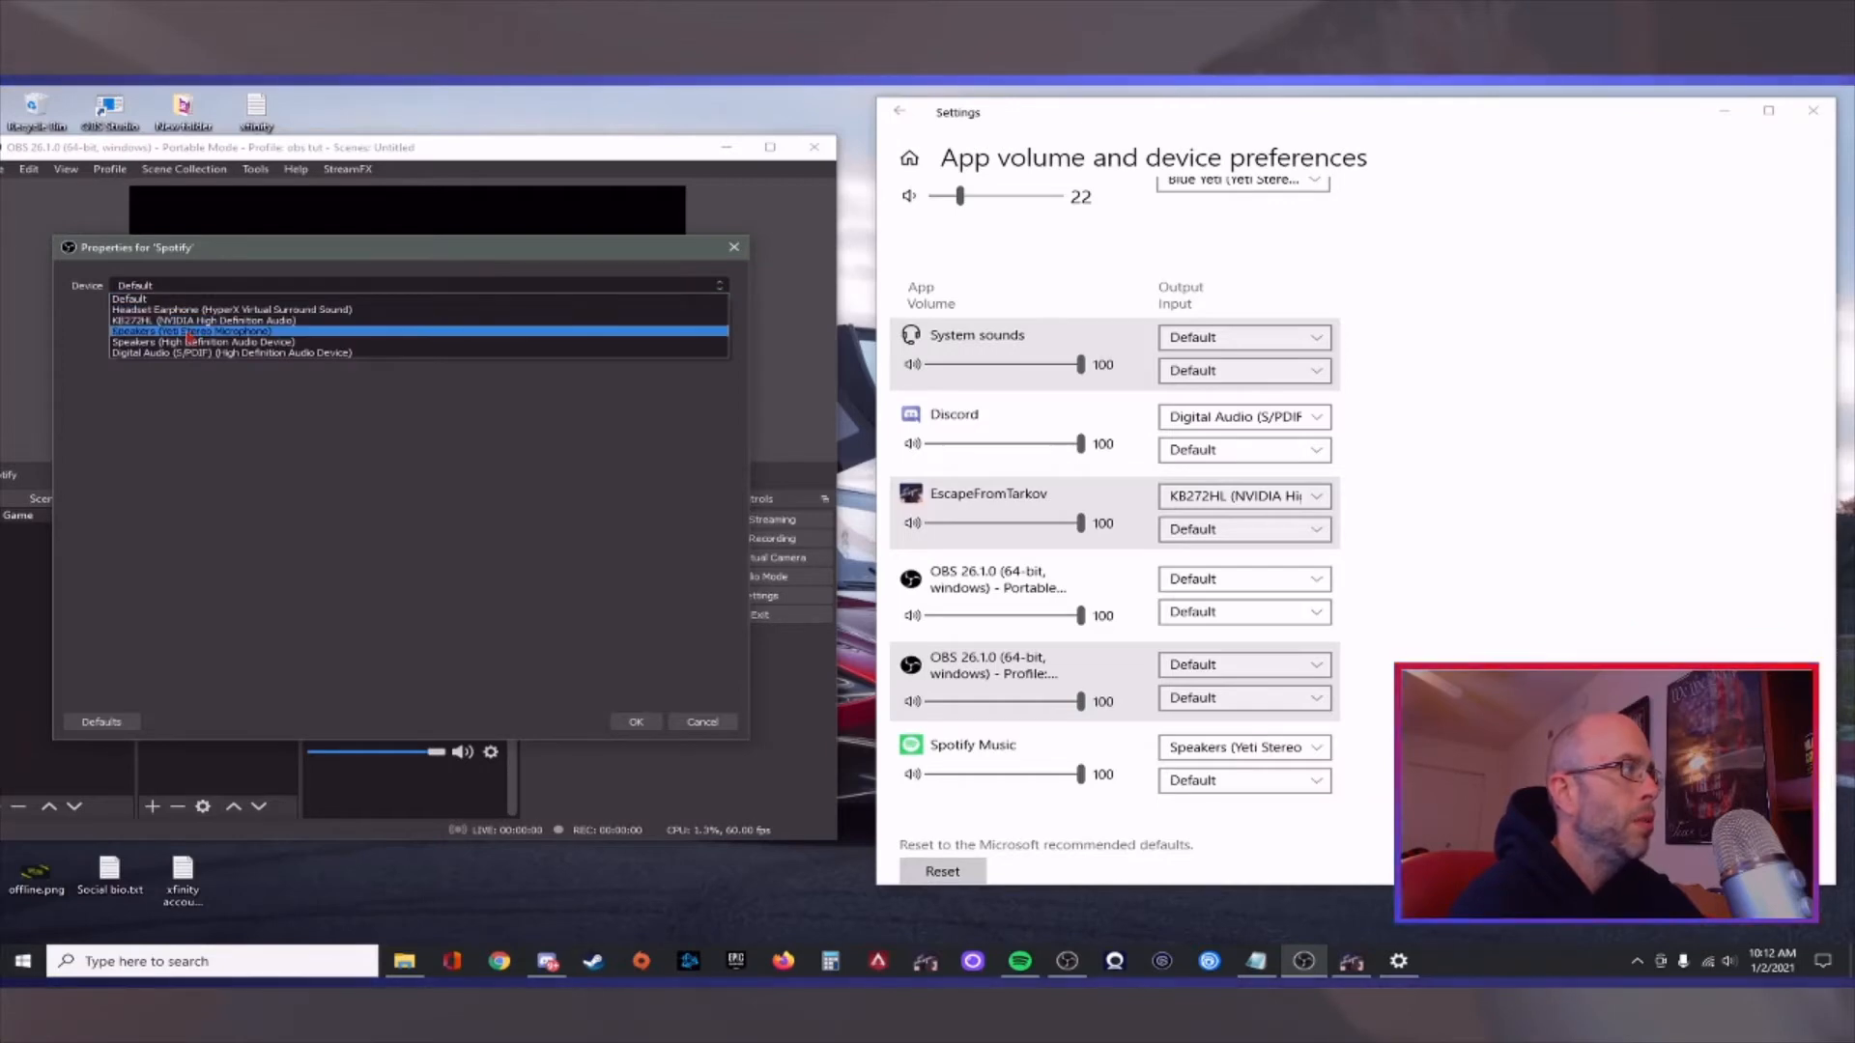
pyautogui.click(1190, 749)
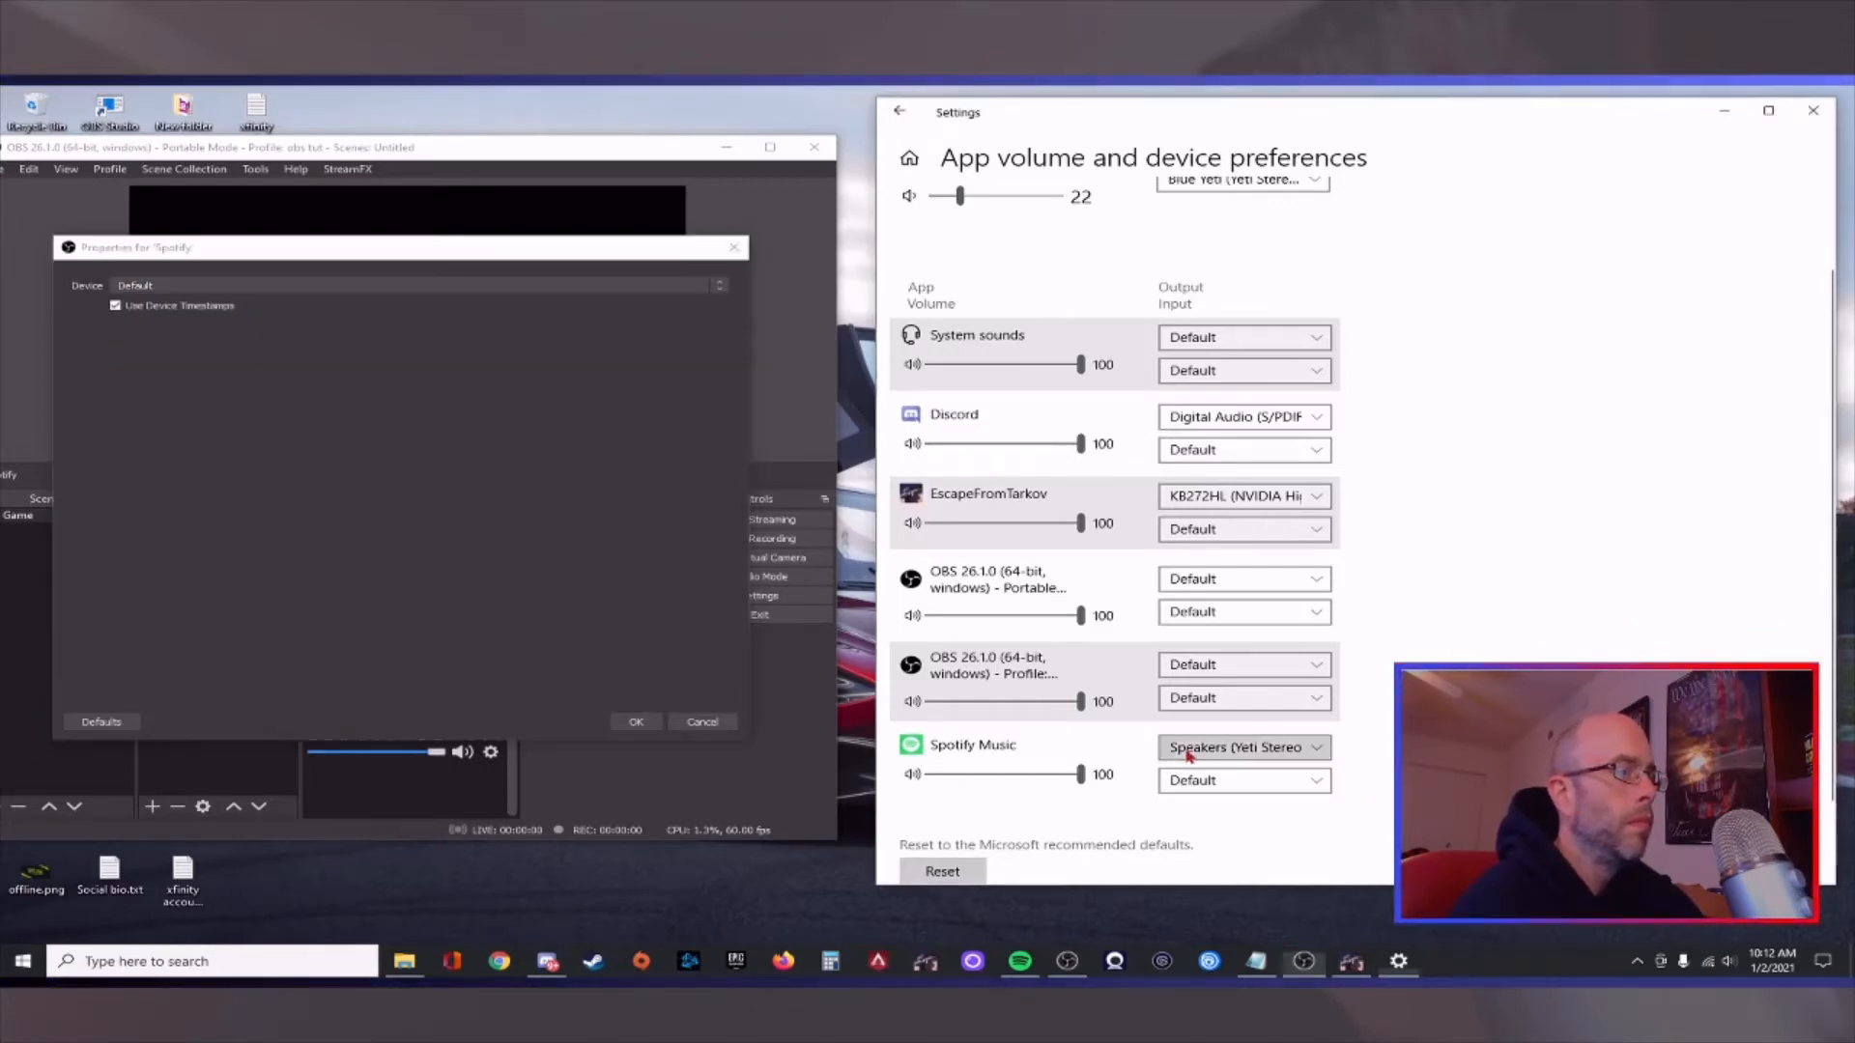
pyautogui.click(1190, 756)
pyautogui.click(203, 286)
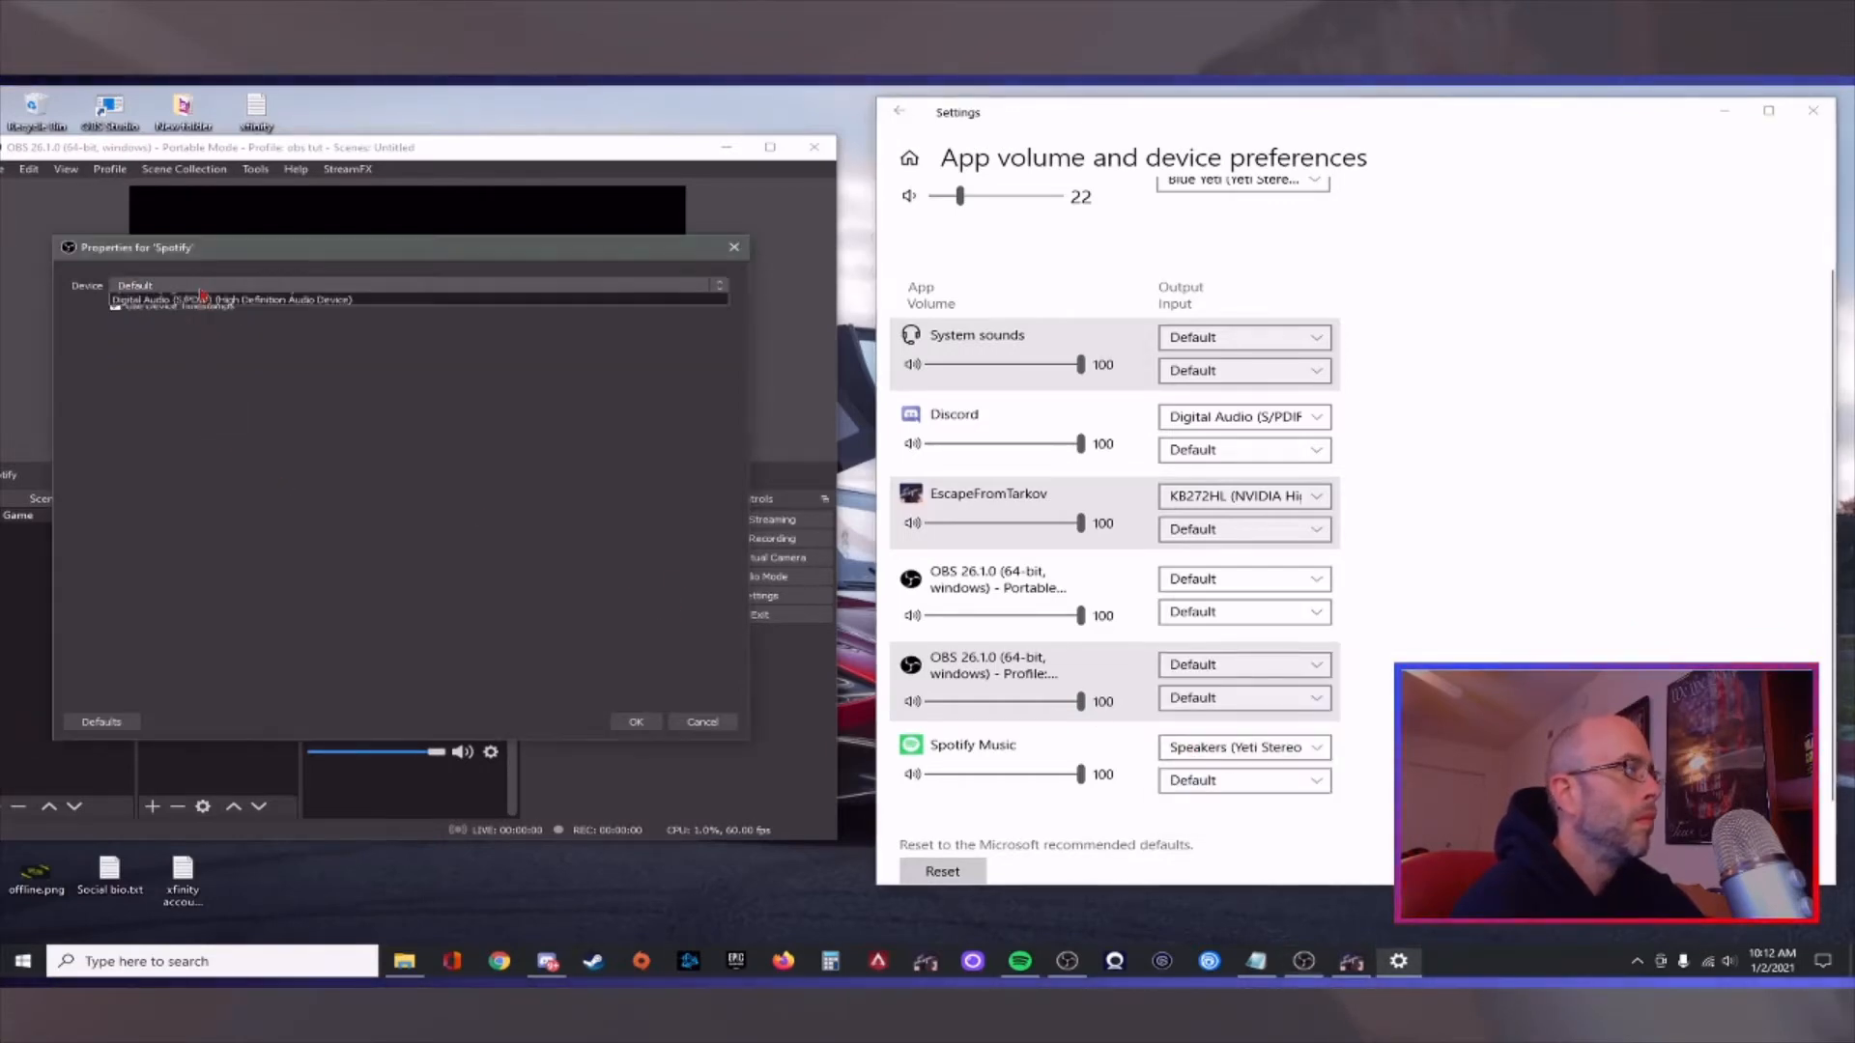
pyautogui.click(204, 332)
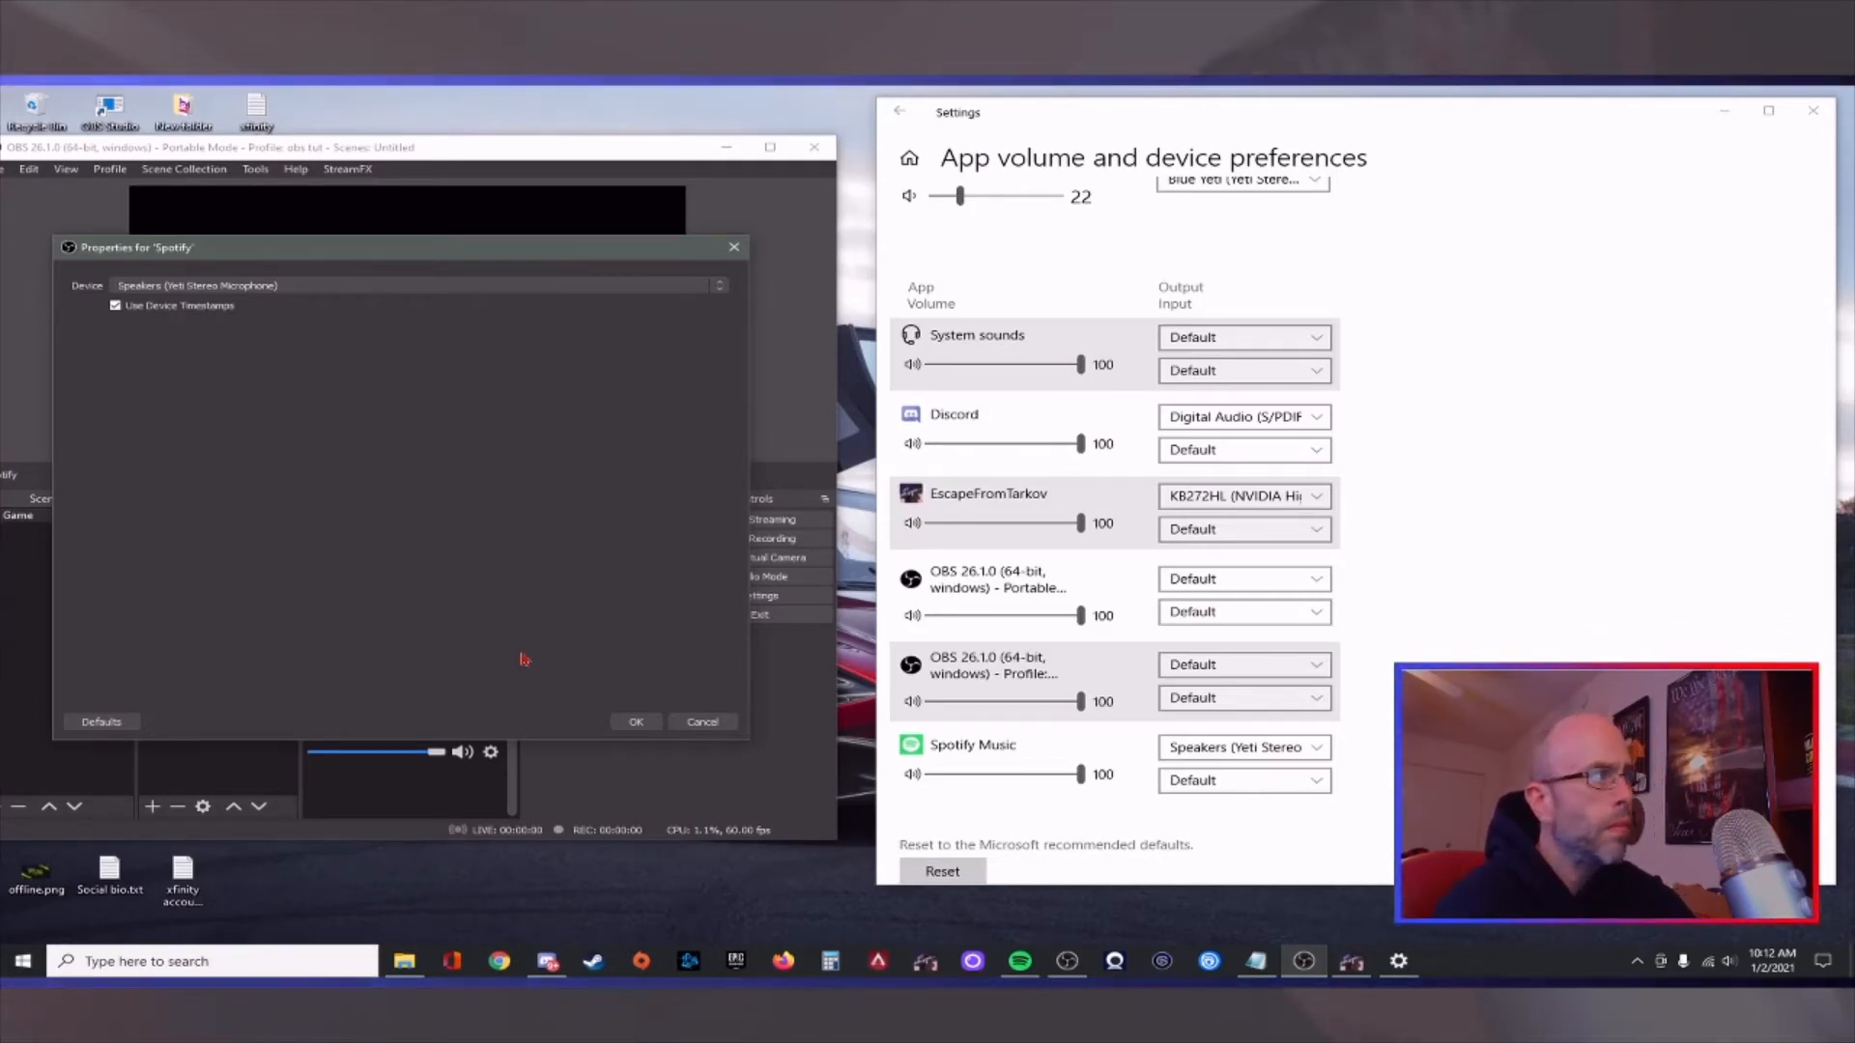
pyautogui.click(635, 724)
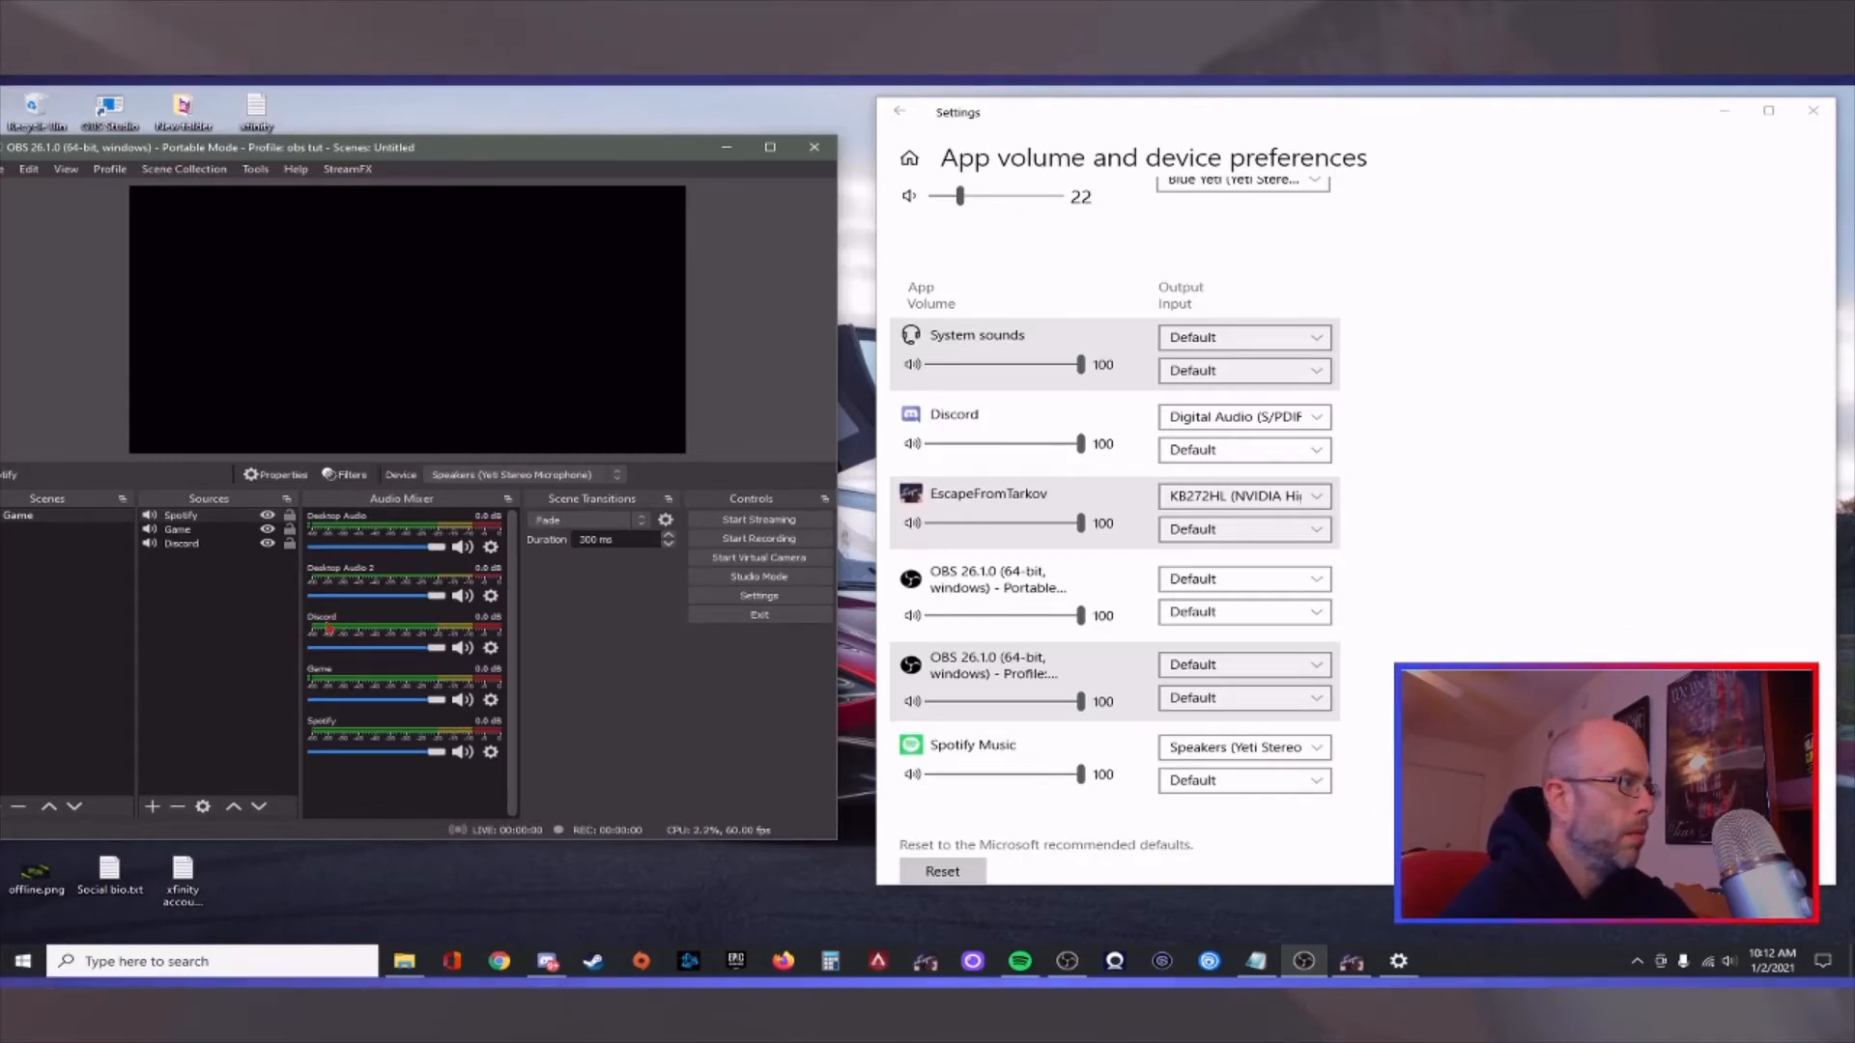
# Review the monitoring and track settings of all mixer sources in the advanced audio properties
pyautogui.moveTo(490, 141)
pyautogui.mouseDown()
pyautogui.moveTo(605, 97)
pyautogui.moveTo(524, 130)
pyautogui.mouseUp()
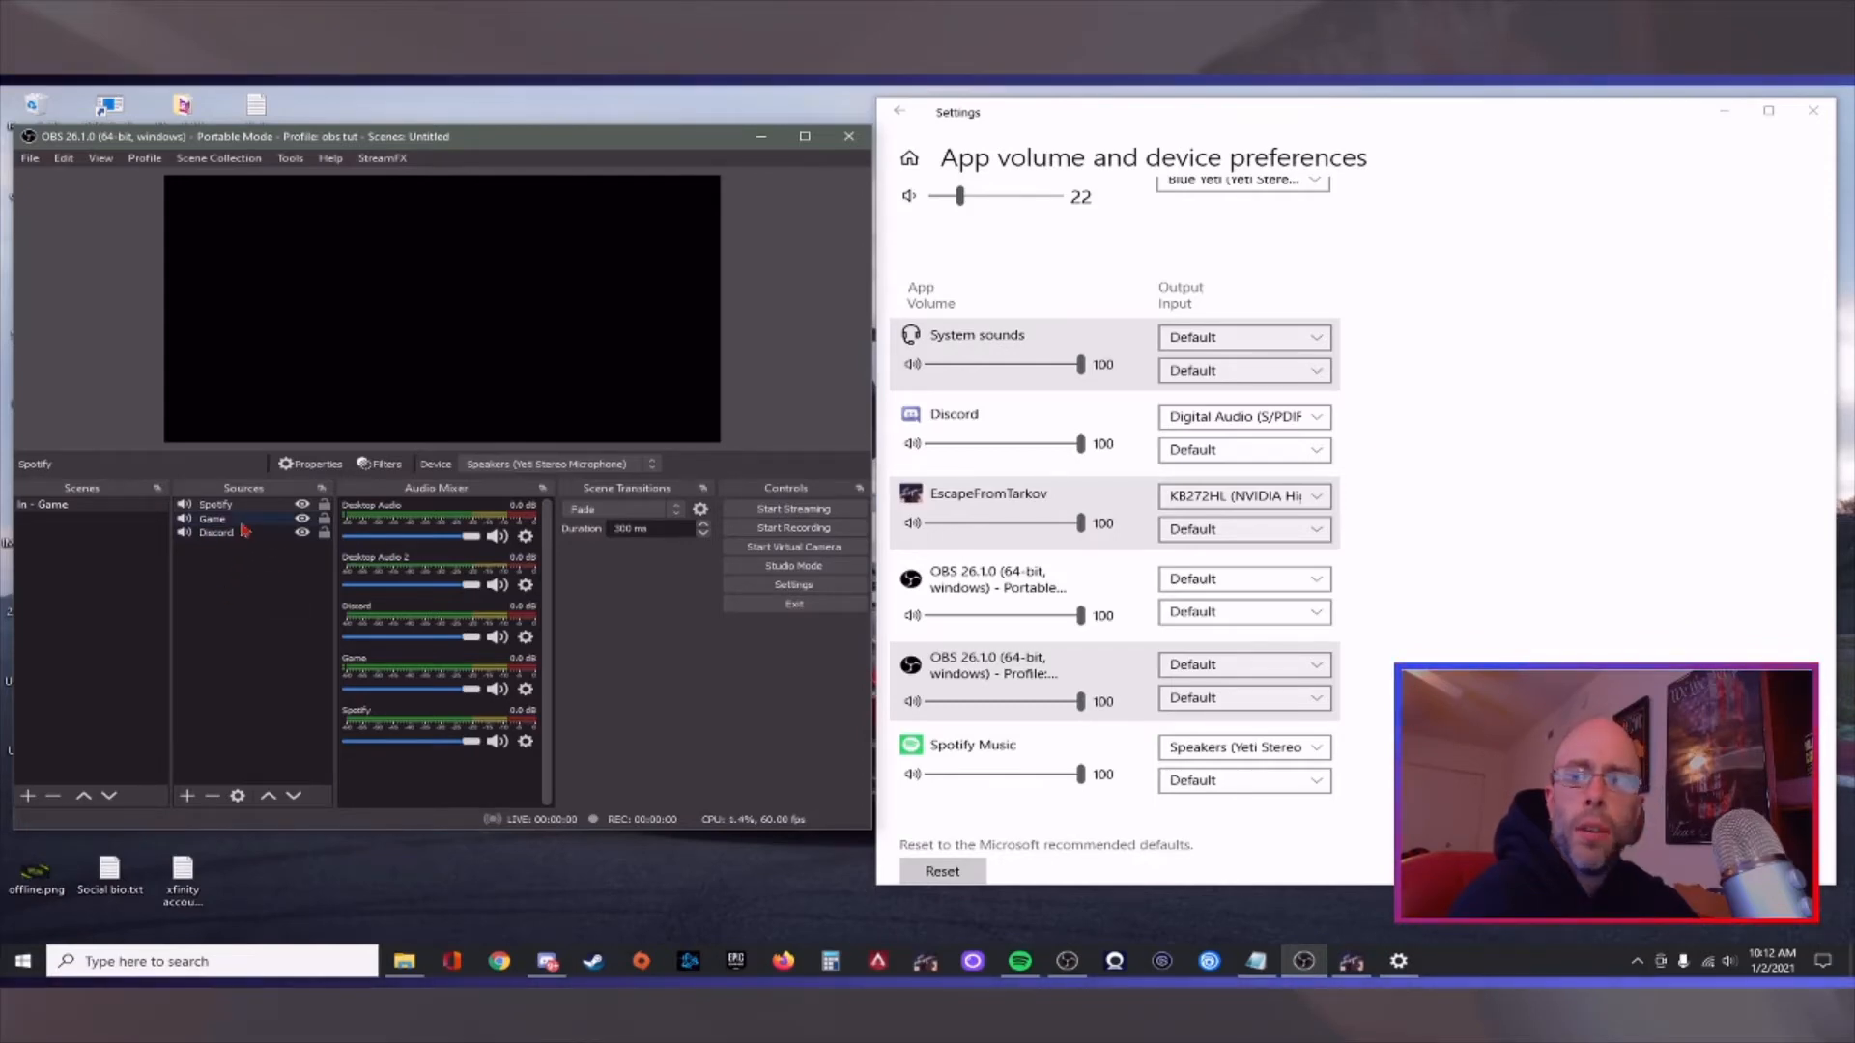
pyautogui.rightClick(229, 613)
pyautogui.click(218, 574)
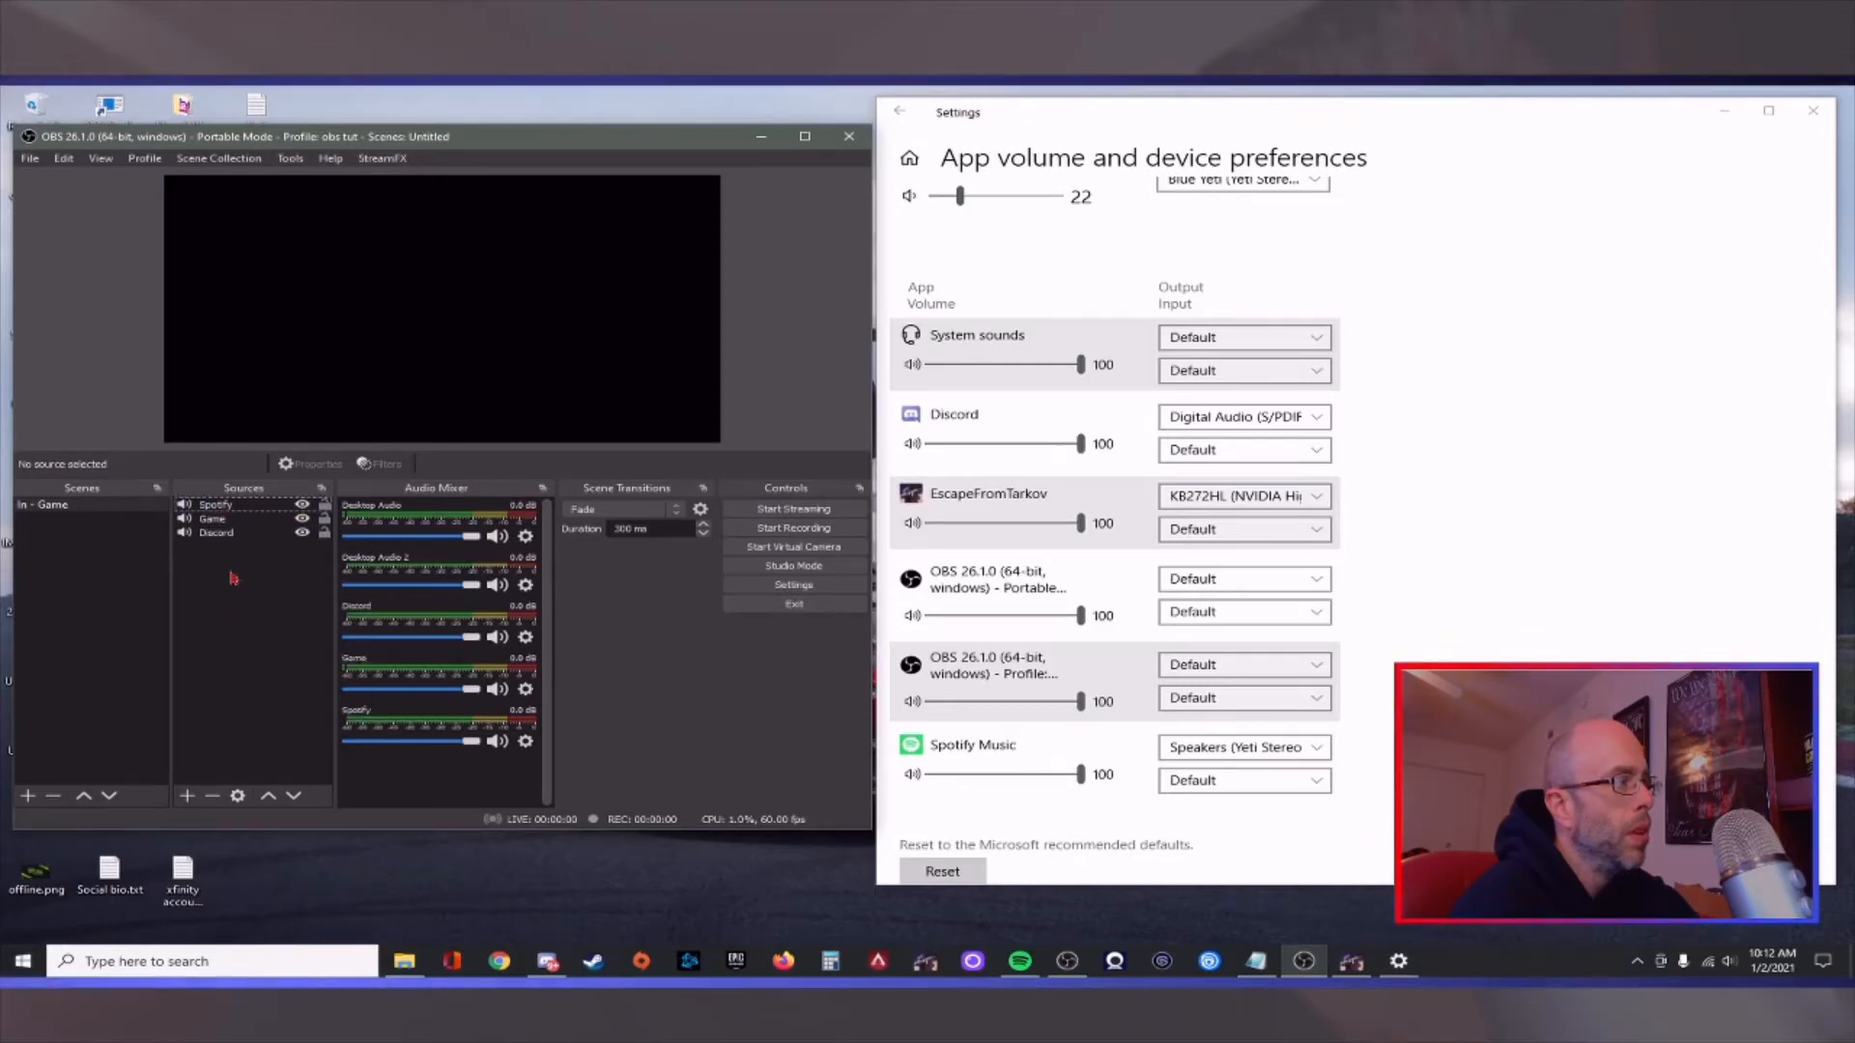
pyautogui.rightClick(435, 772)
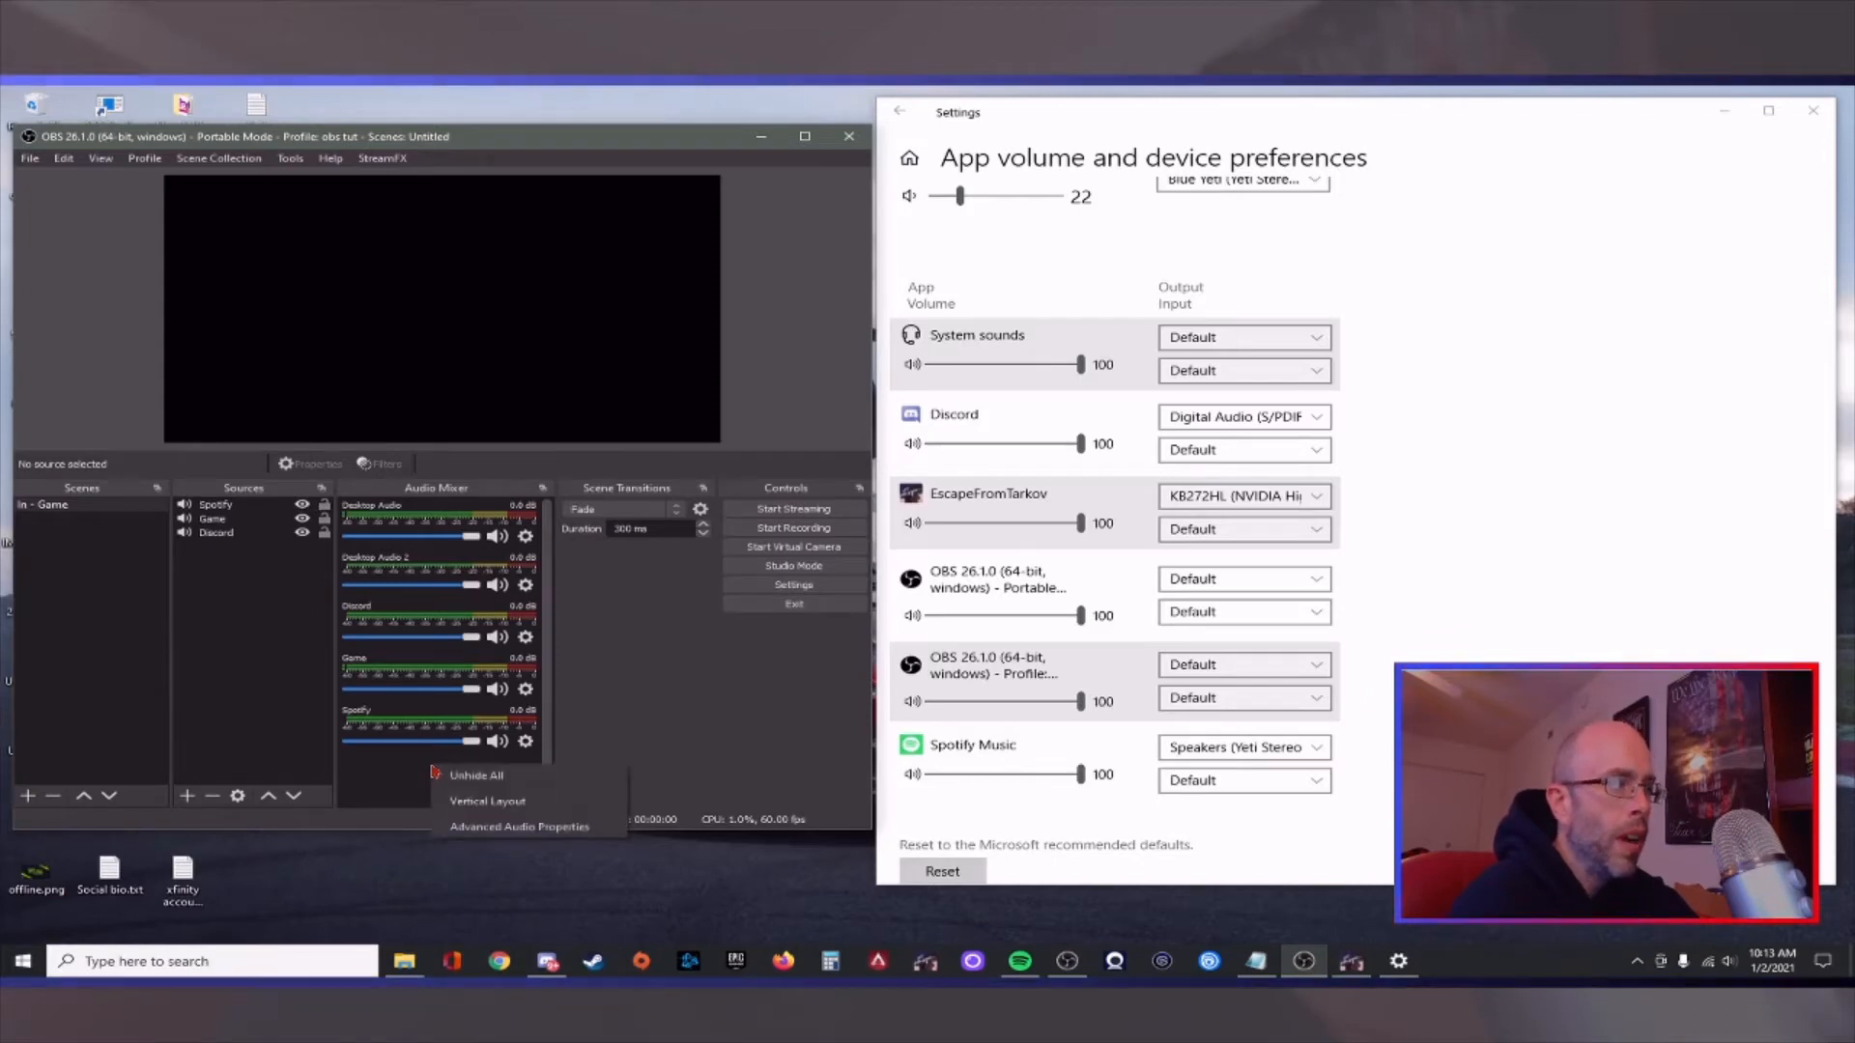
pyautogui.click(493, 828)
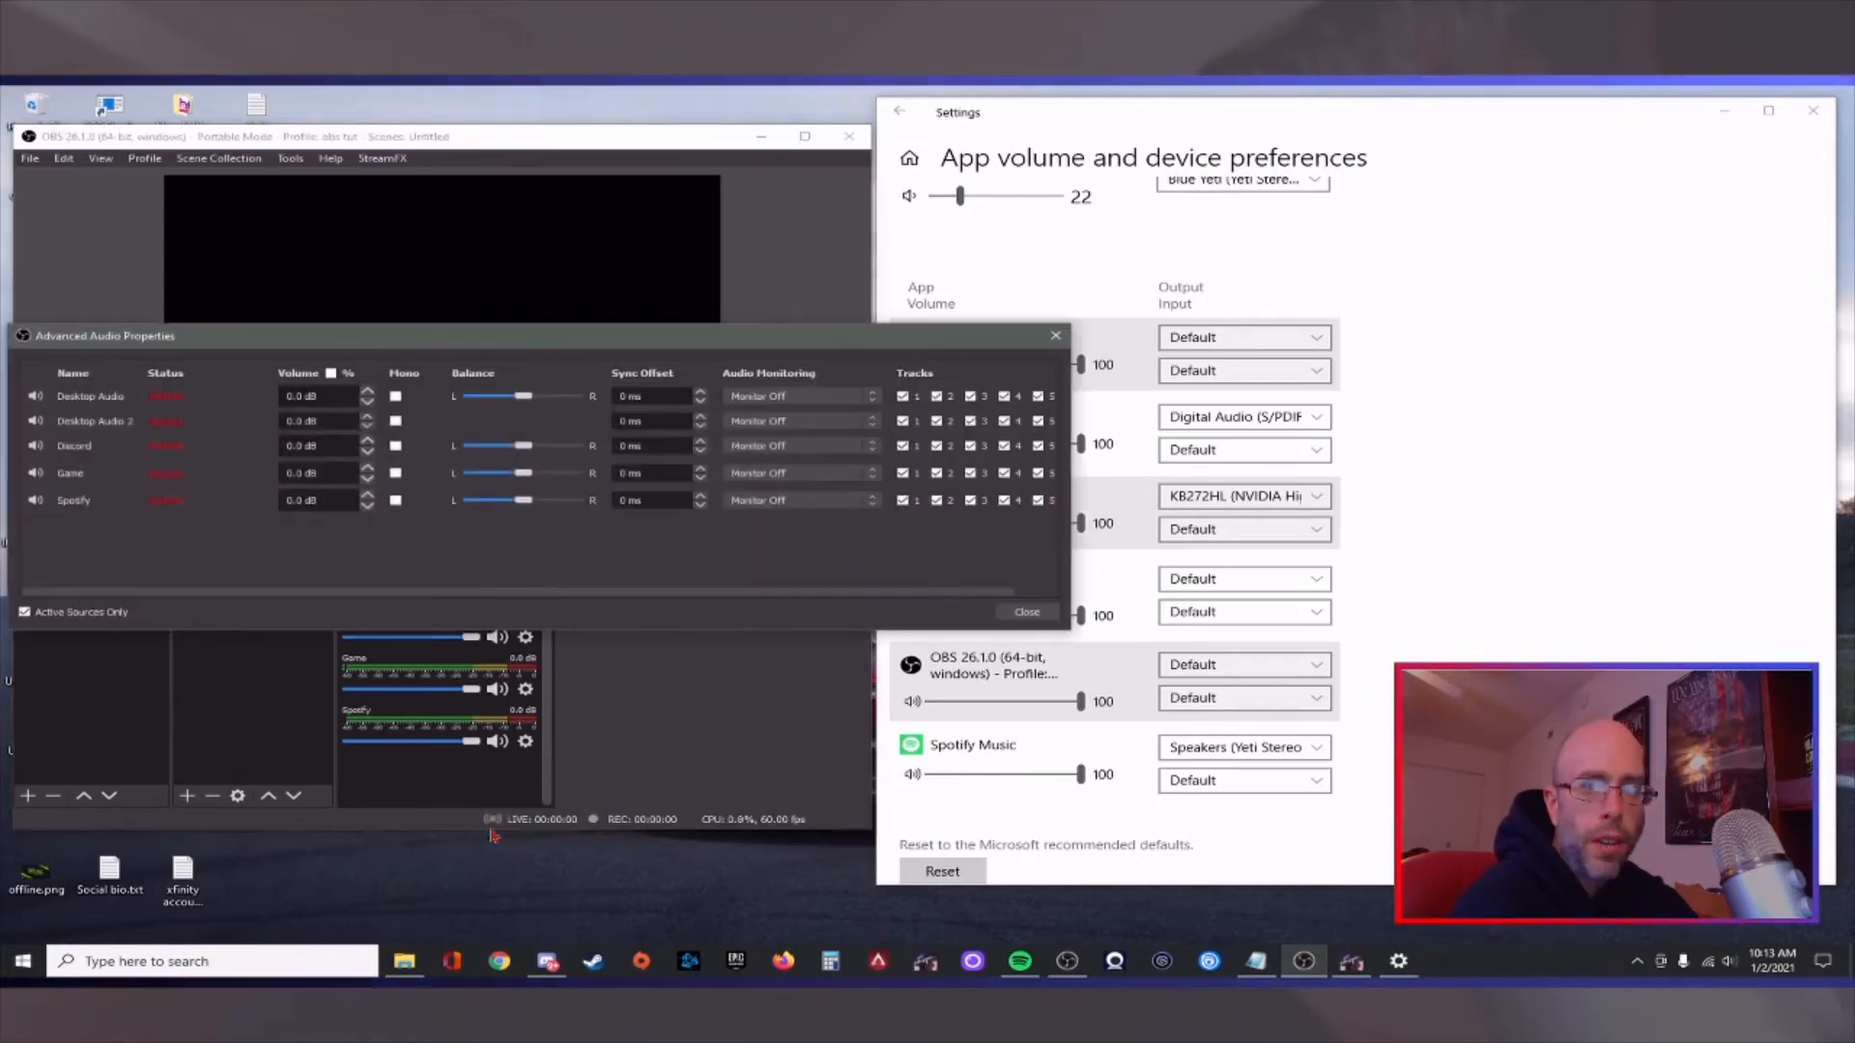
pyautogui.moveTo(504, 350); pyautogui.dragTo(797, 307)
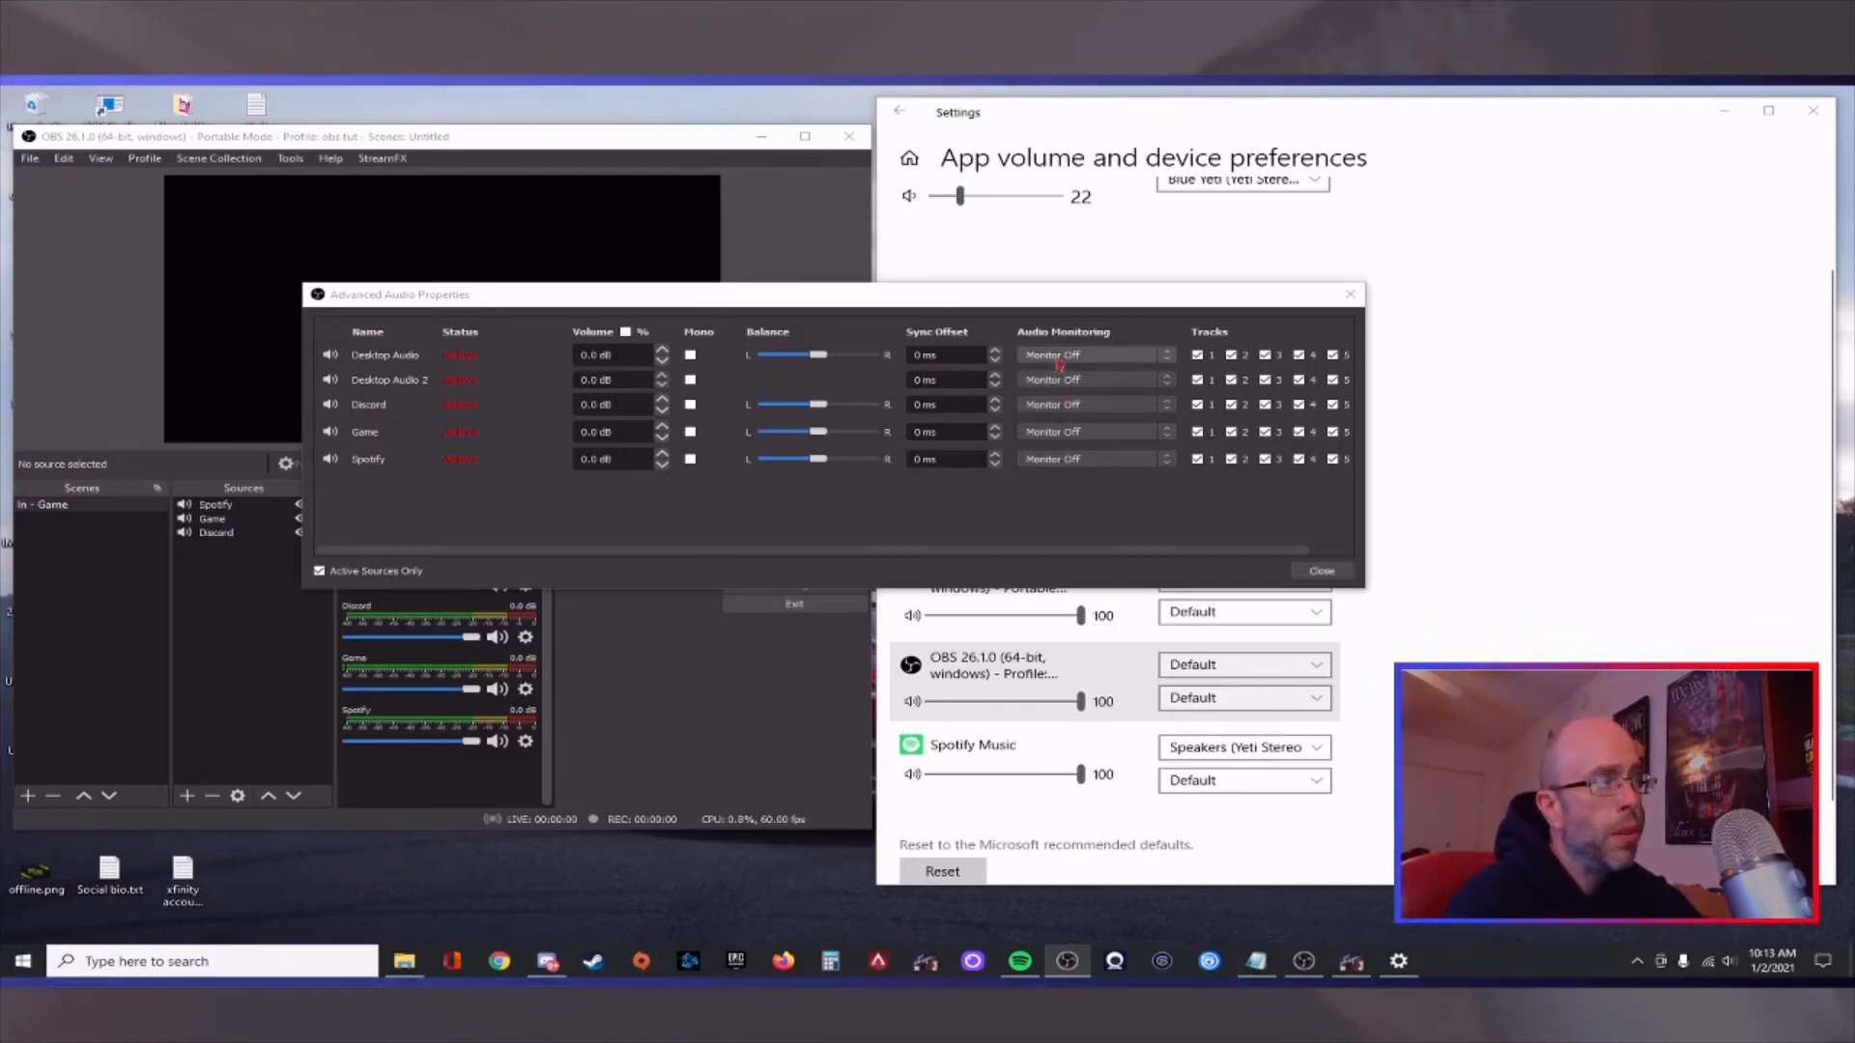
pyautogui.click(1349, 296)
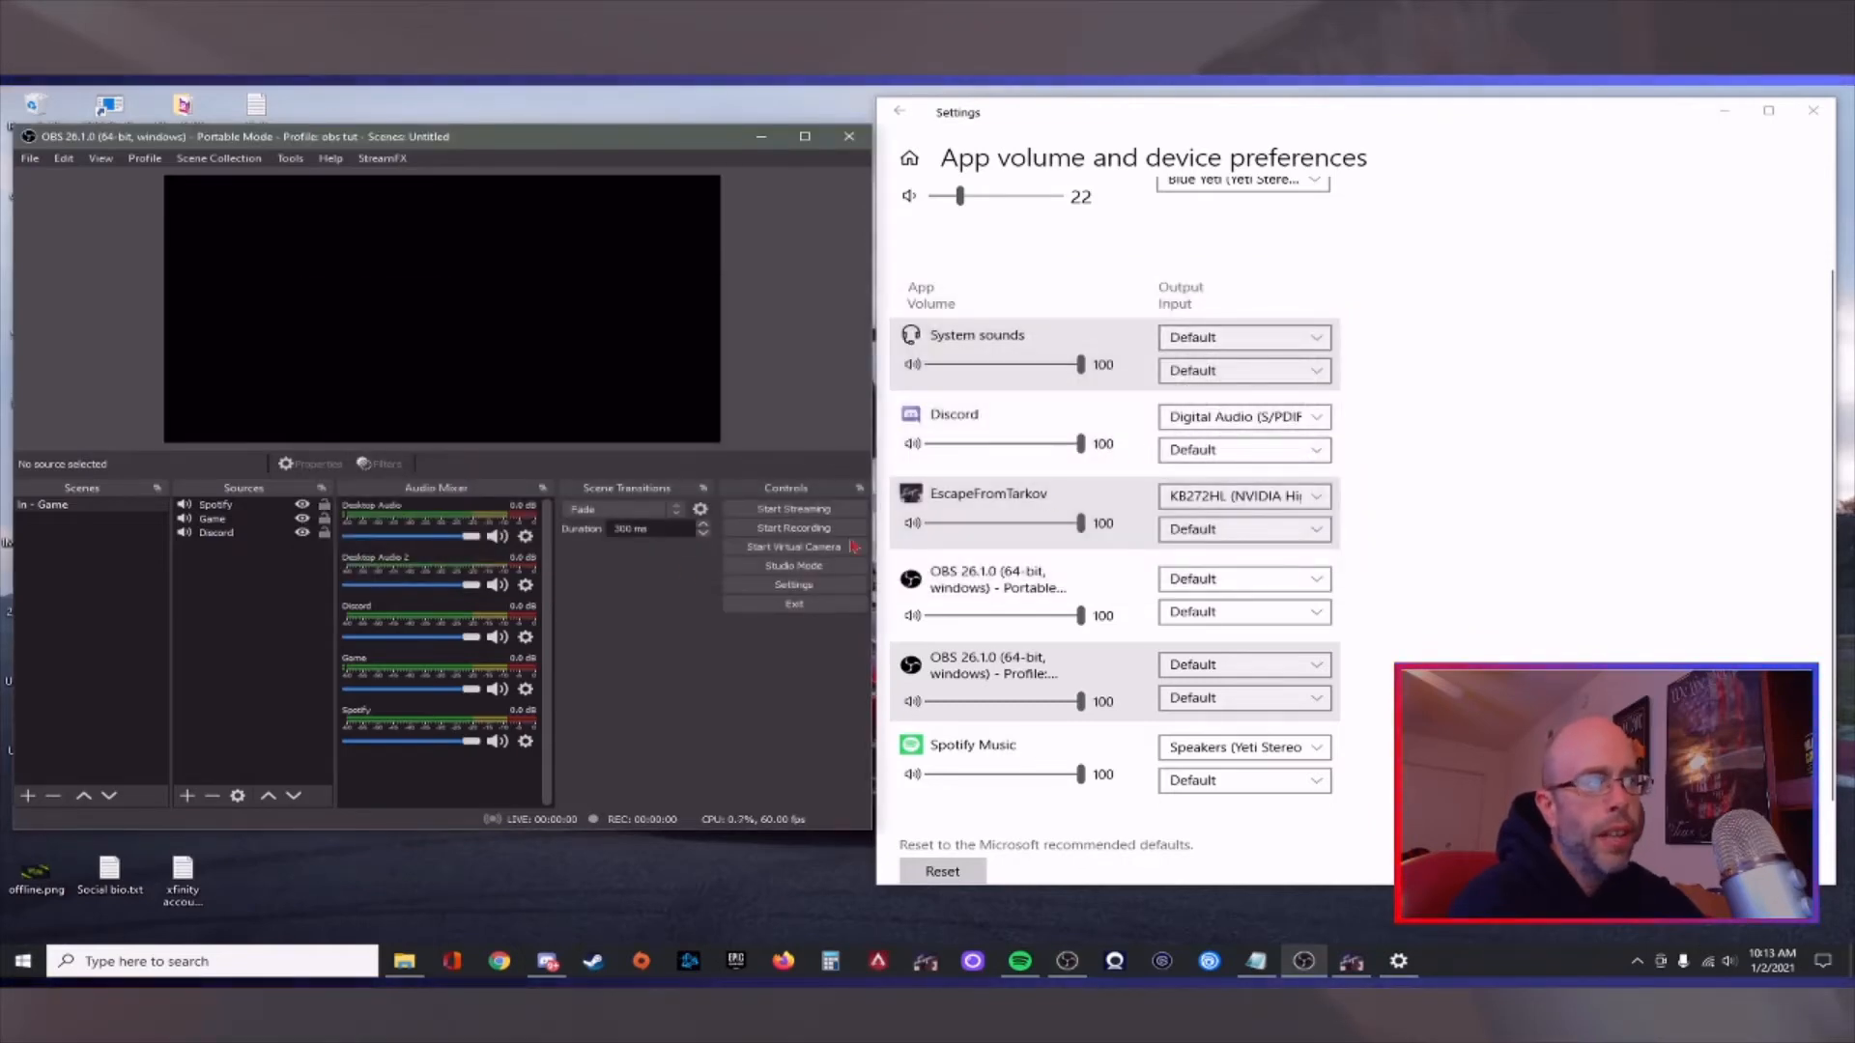
# Rename the Desktop Audio mixer source to All Sound
pyautogui.click(525, 539)
pyautogui.click(569, 612)
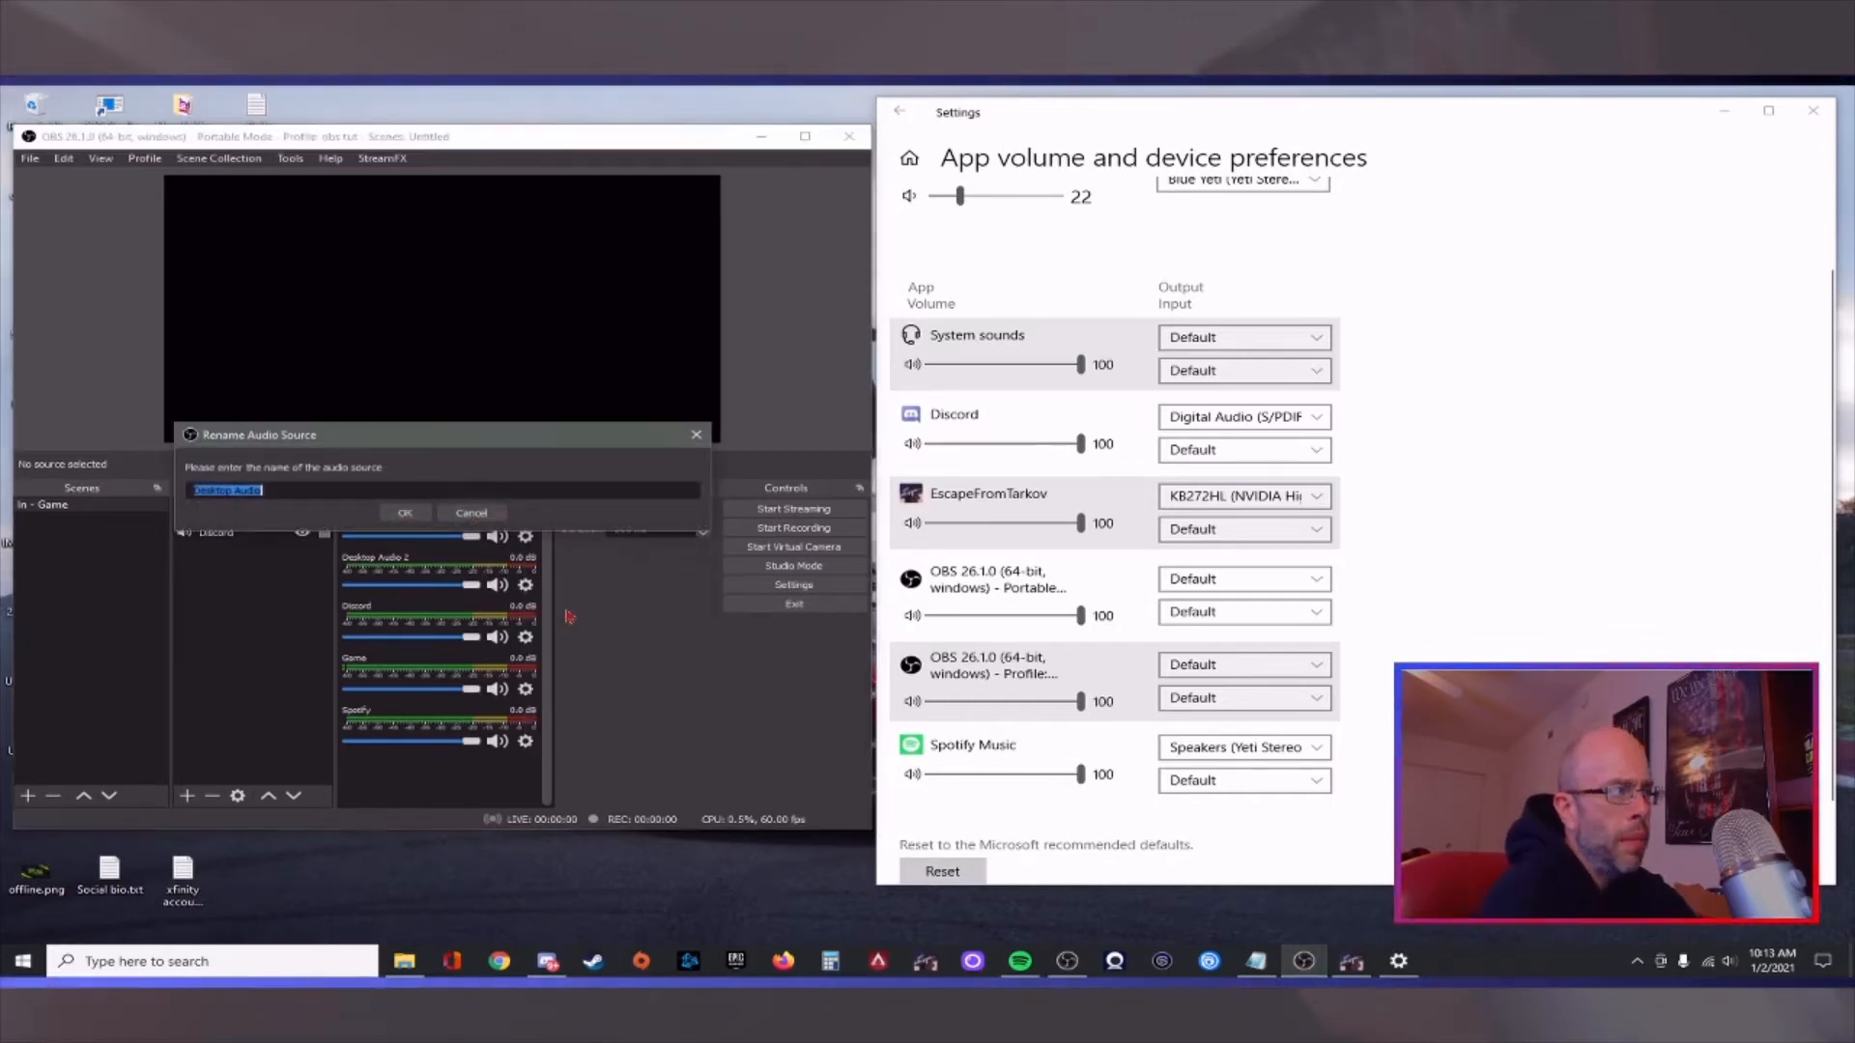
pyautogui.write('All Sound')
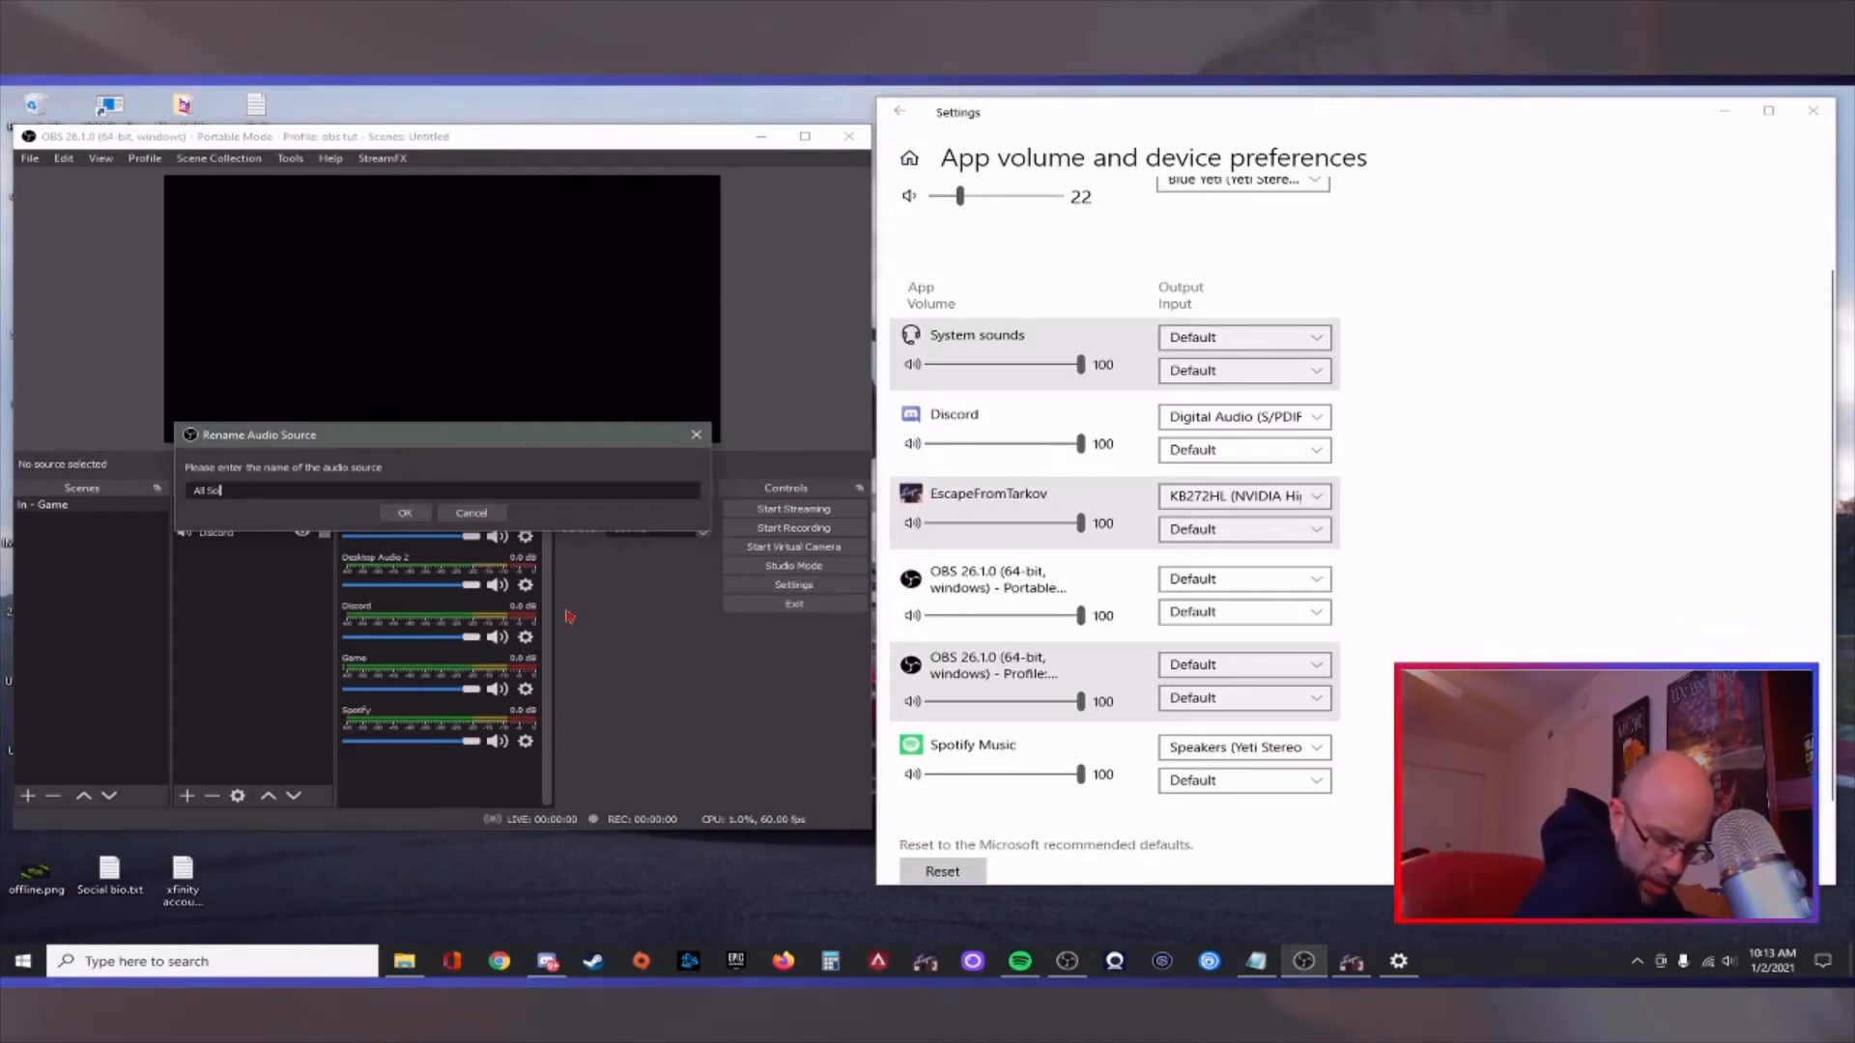
pyautogui.click(406, 514)
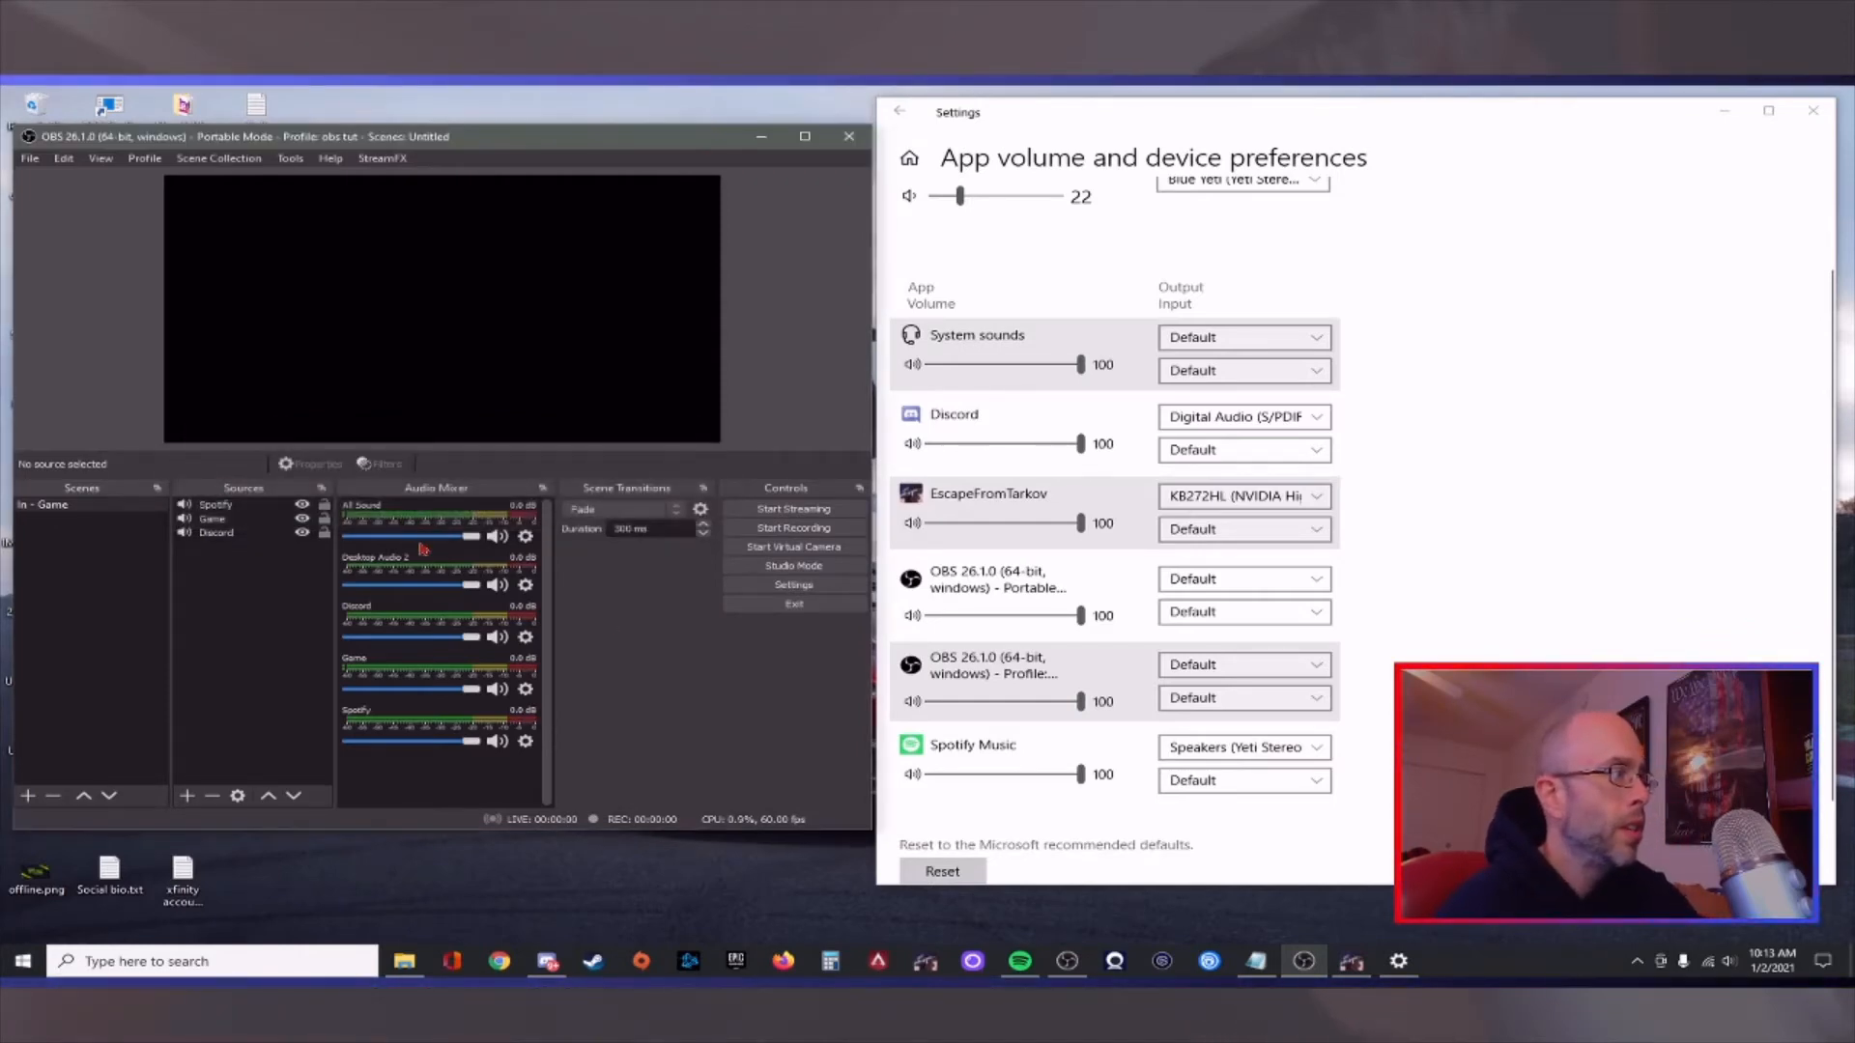
# Rename the Desktop Audio 2 mixer source to Stream
pyautogui.click(525, 587)
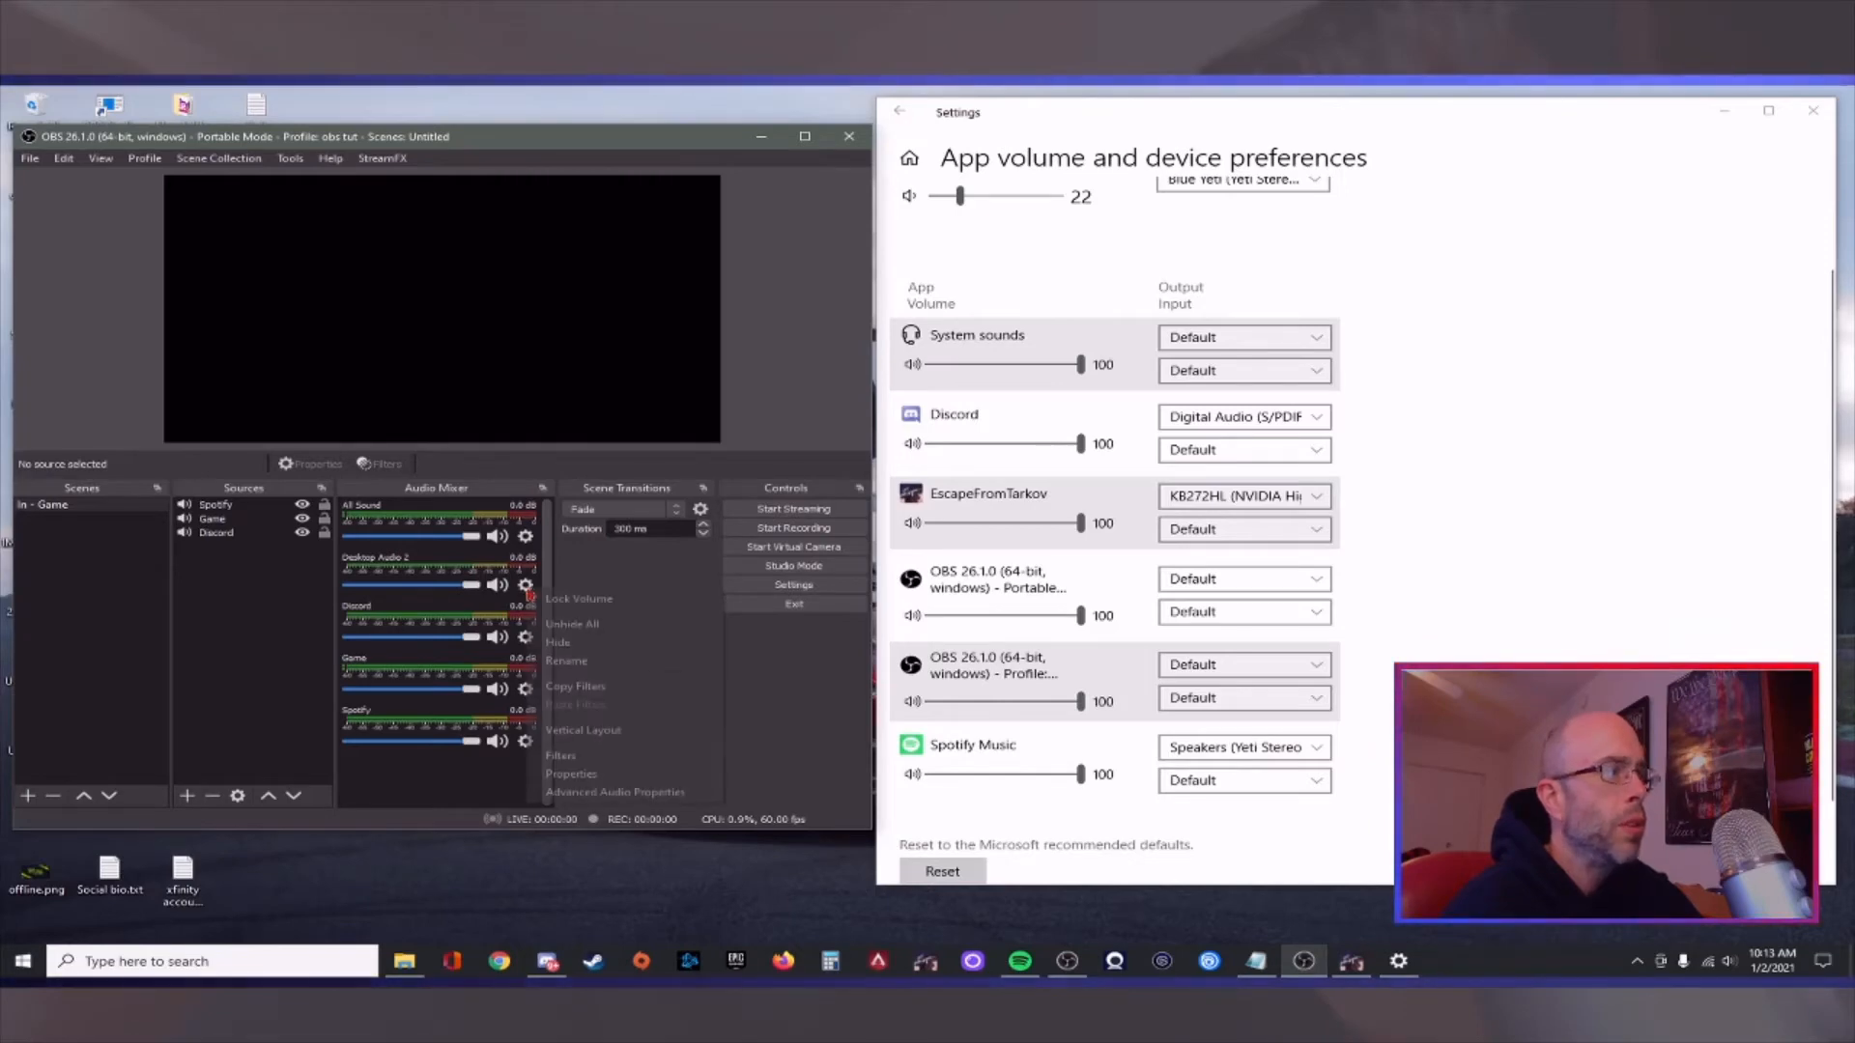
pyautogui.click(566, 661)
pyautogui.write('s')
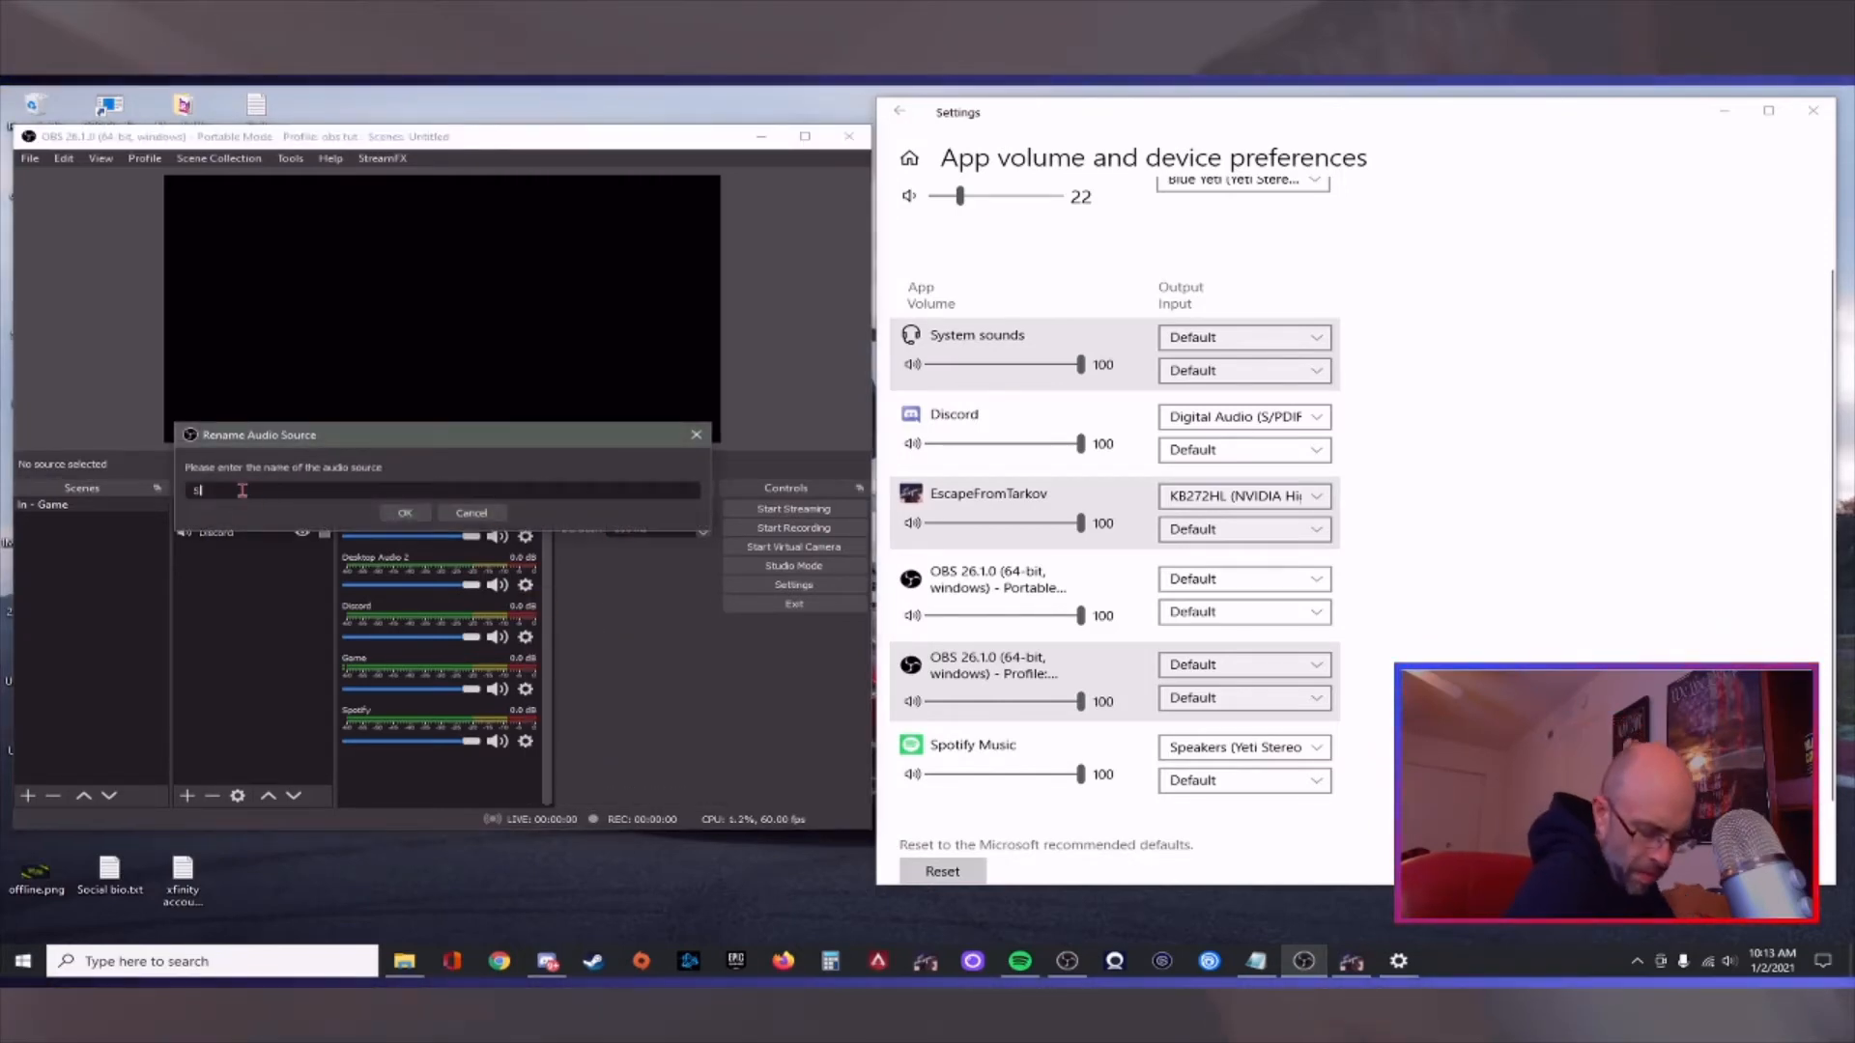
pyautogui.write('tream')
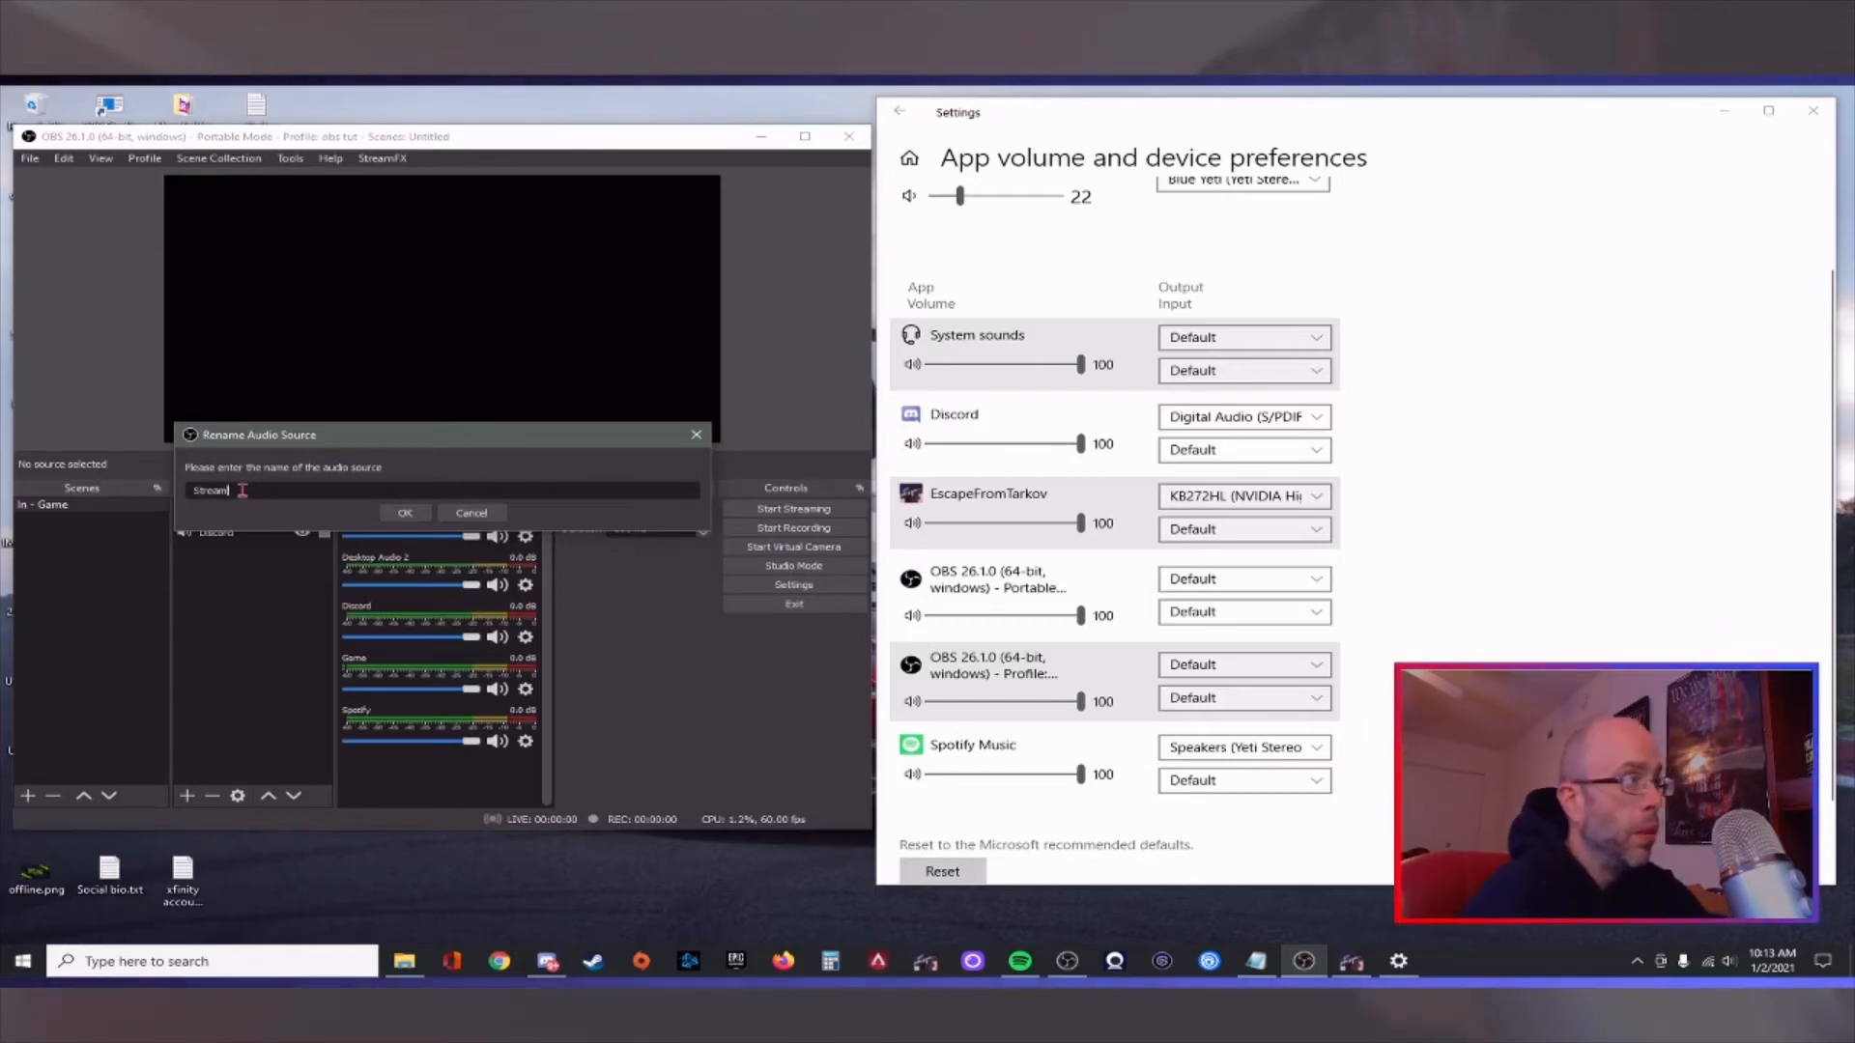
pyautogui.click(405, 513)
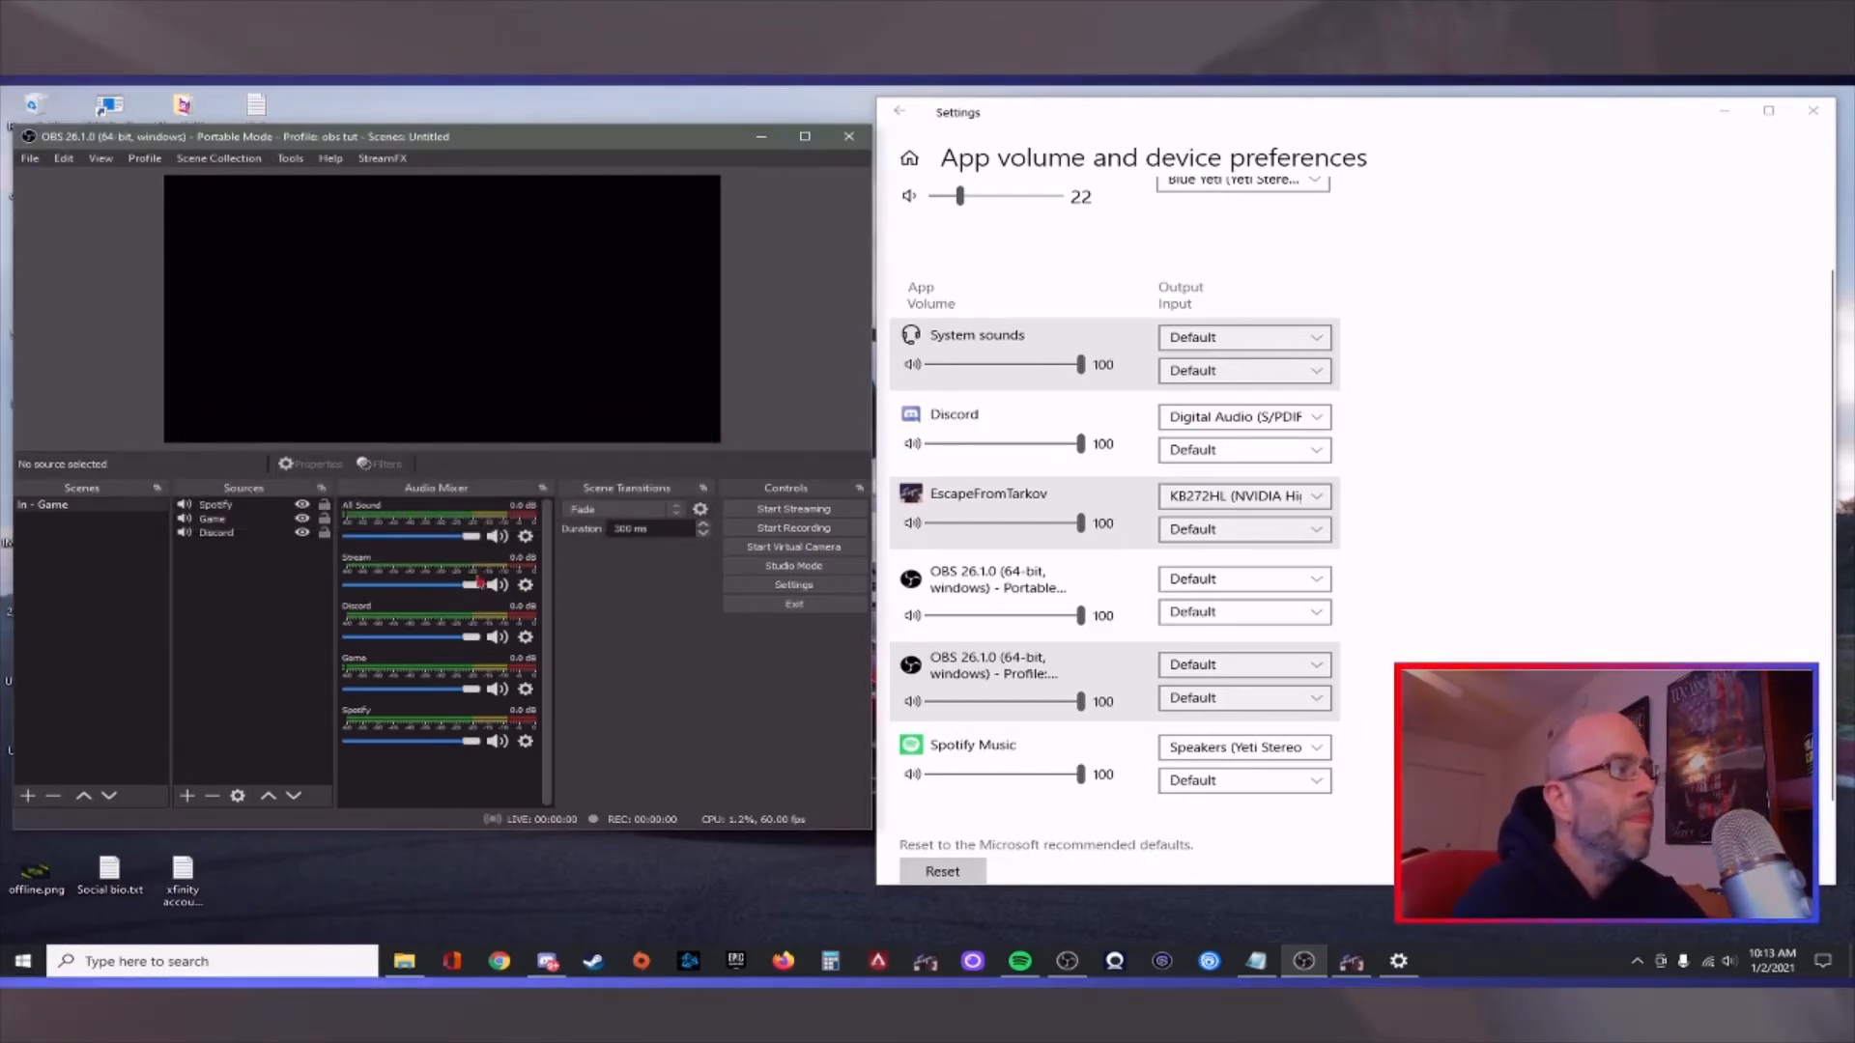
# Set the All Sound source's audio monitoring to Monitor and Output in the advanced audio properties
pyautogui.rightClick(438, 773)
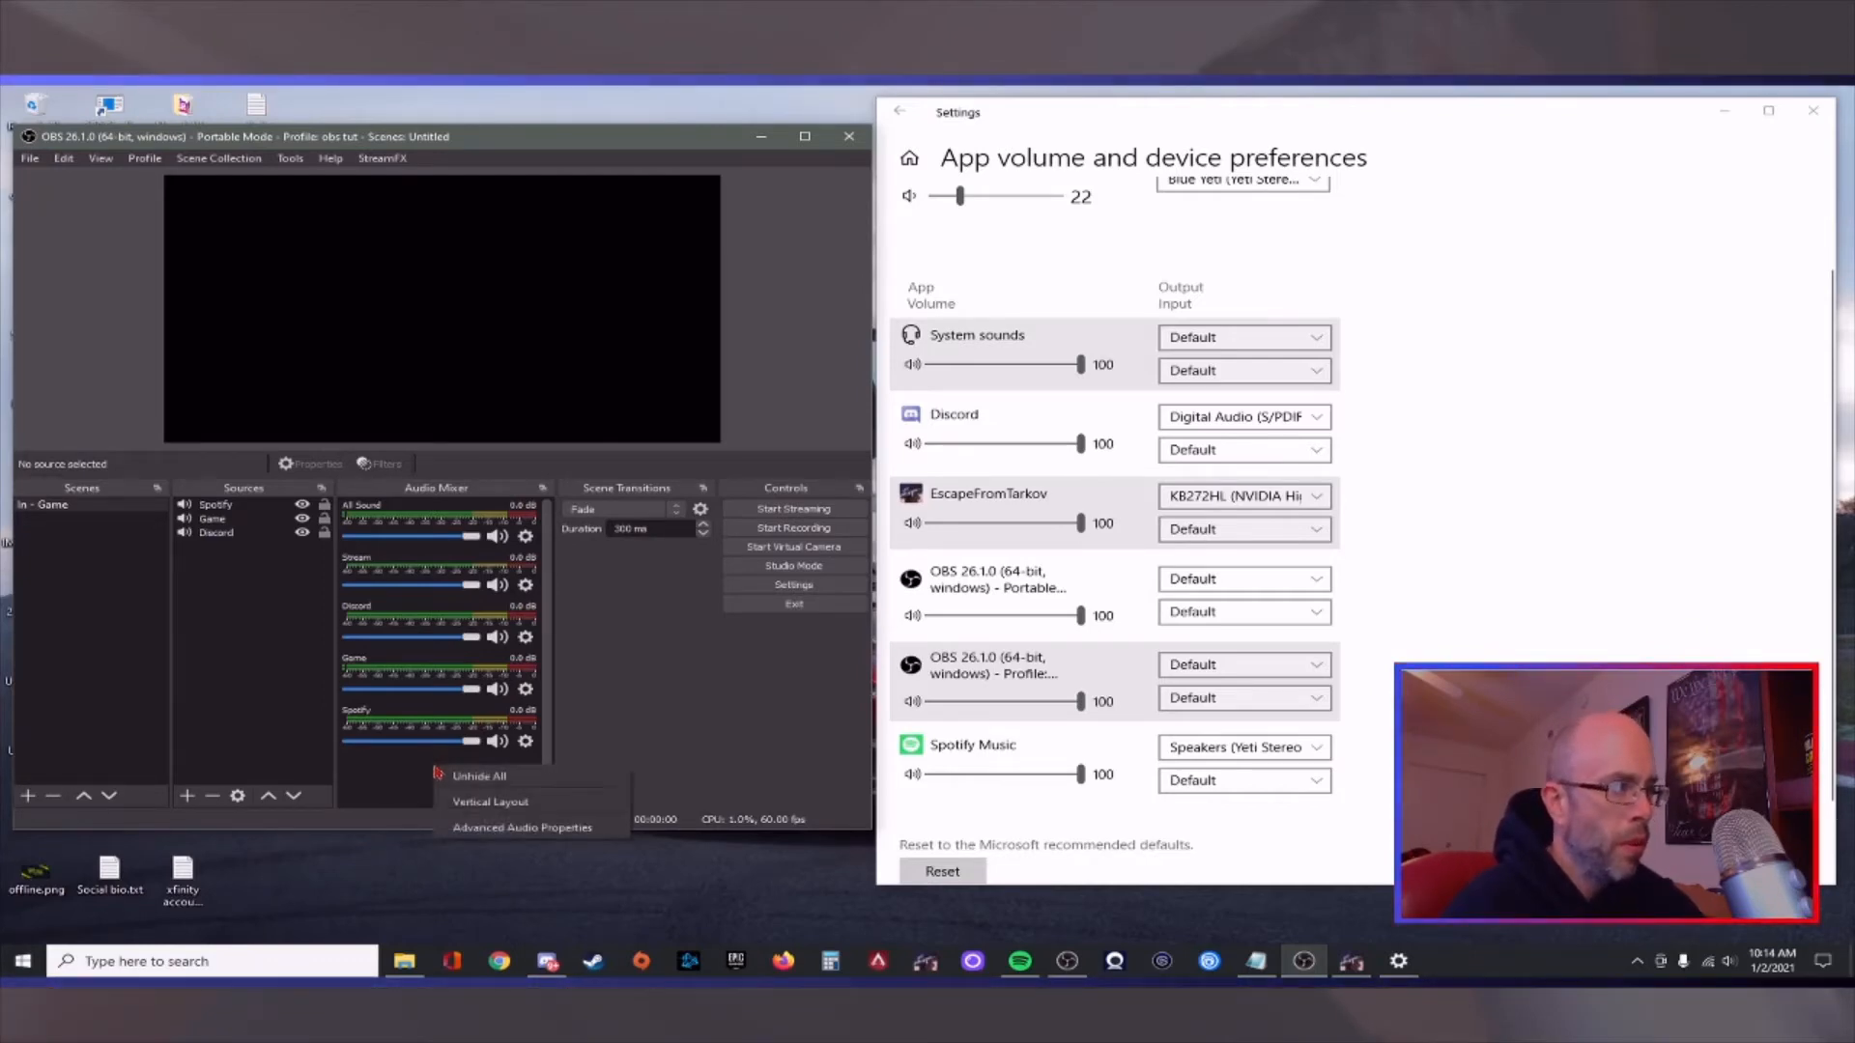
pyautogui.click(454, 831)
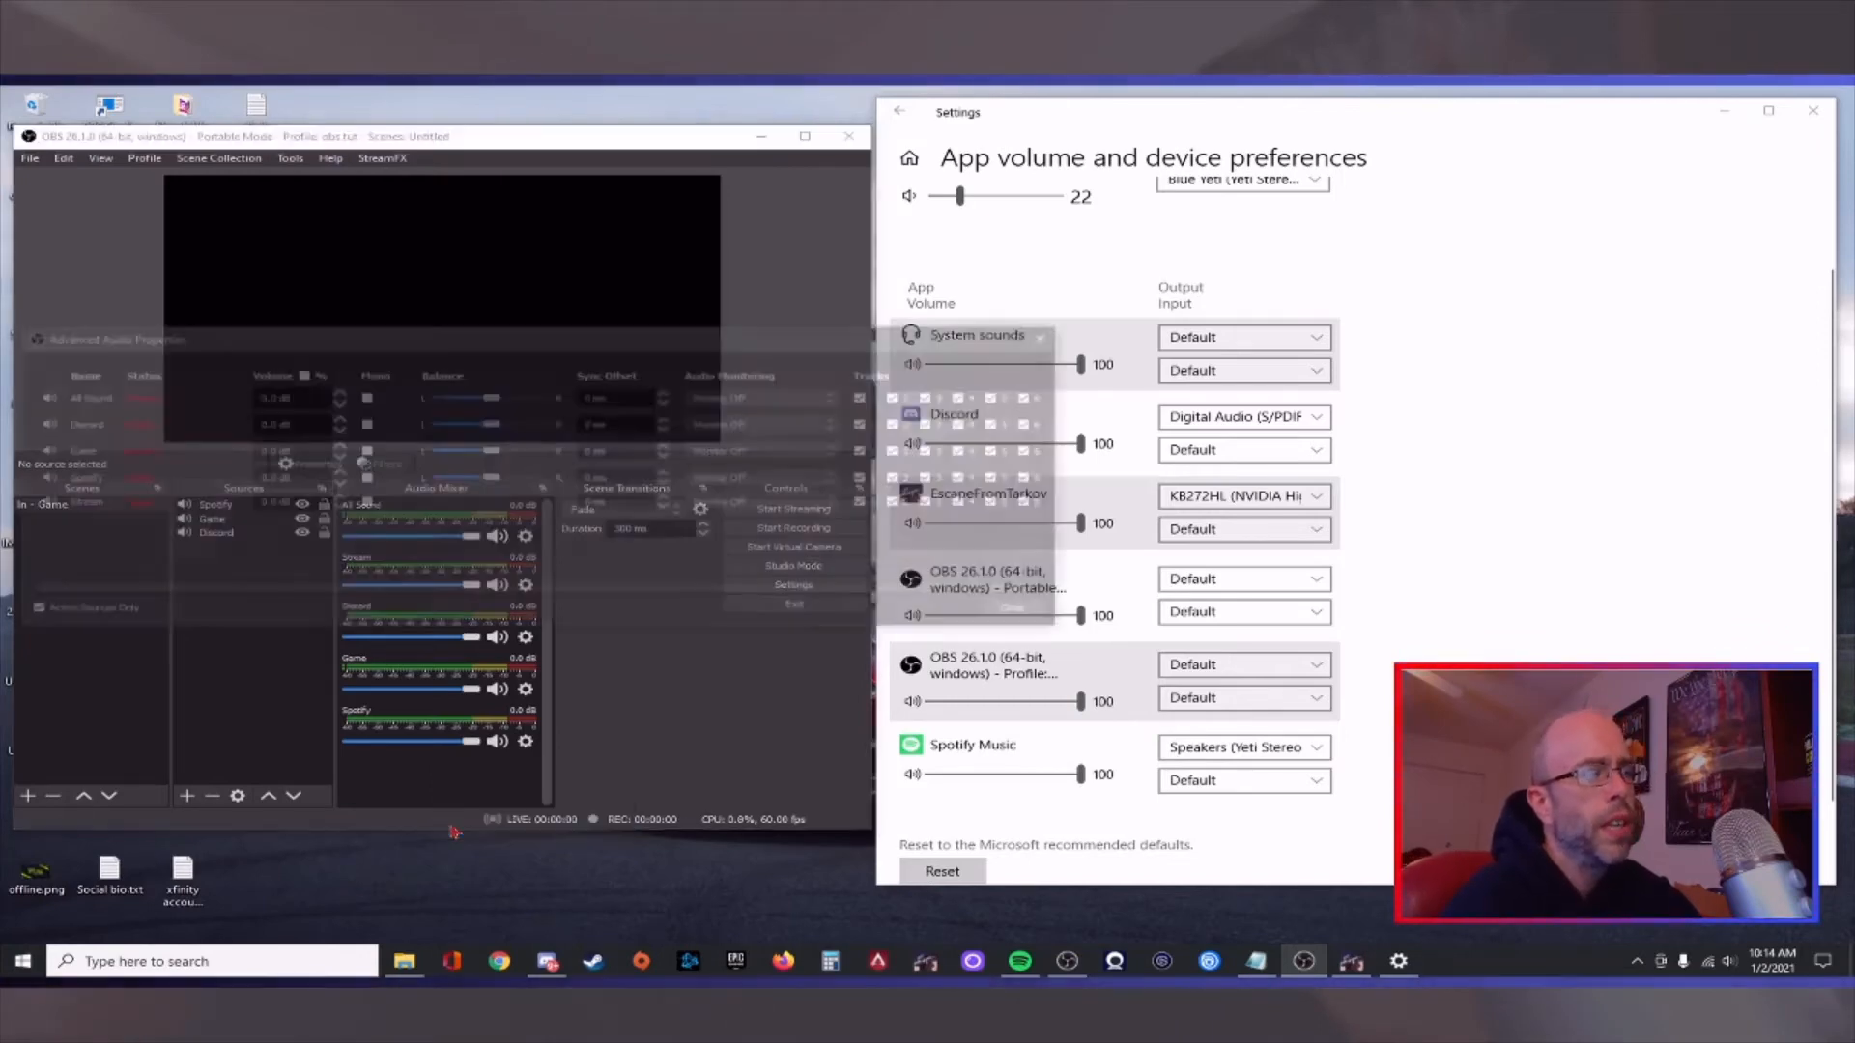
pyautogui.moveTo(448, 343); pyautogui.dragTo(599, 151)
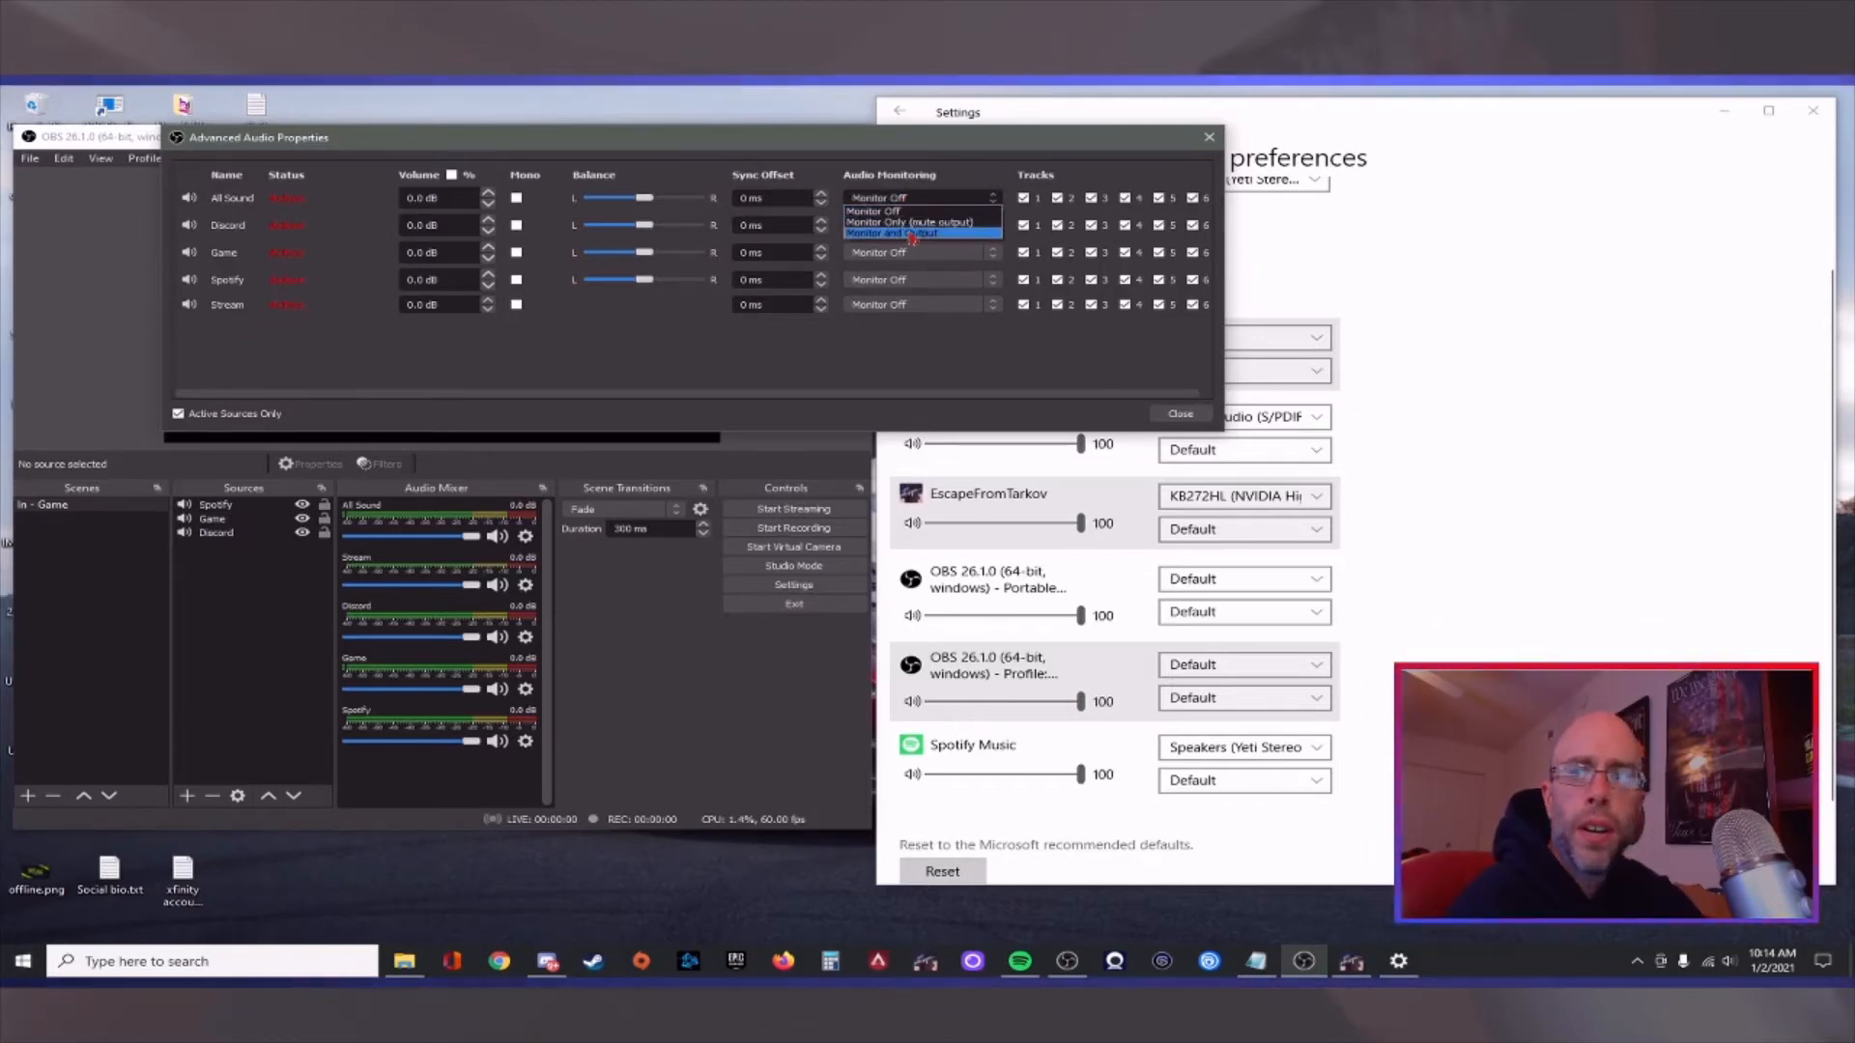
pyautogui.click(912, 233)
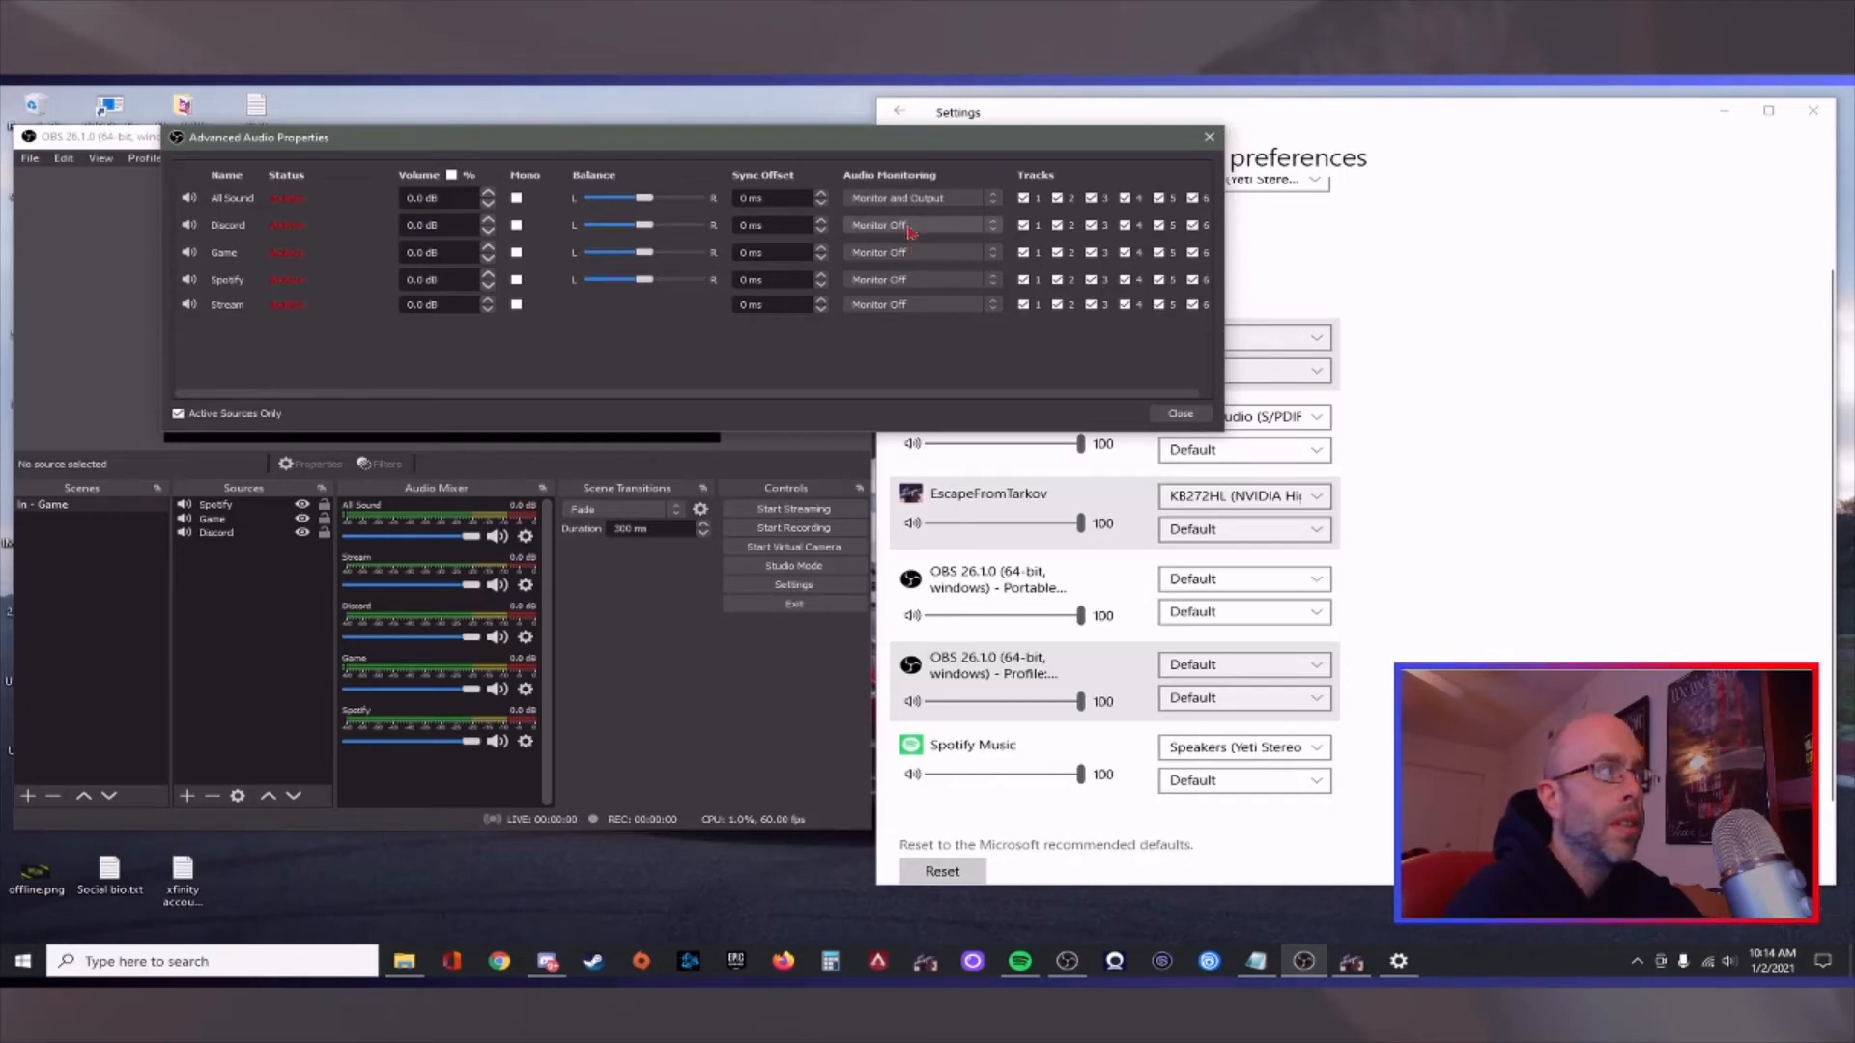
# Set audio monitoring to Monitor and Output for both the Discord and Game sources
pyautogui.click(910, 228)
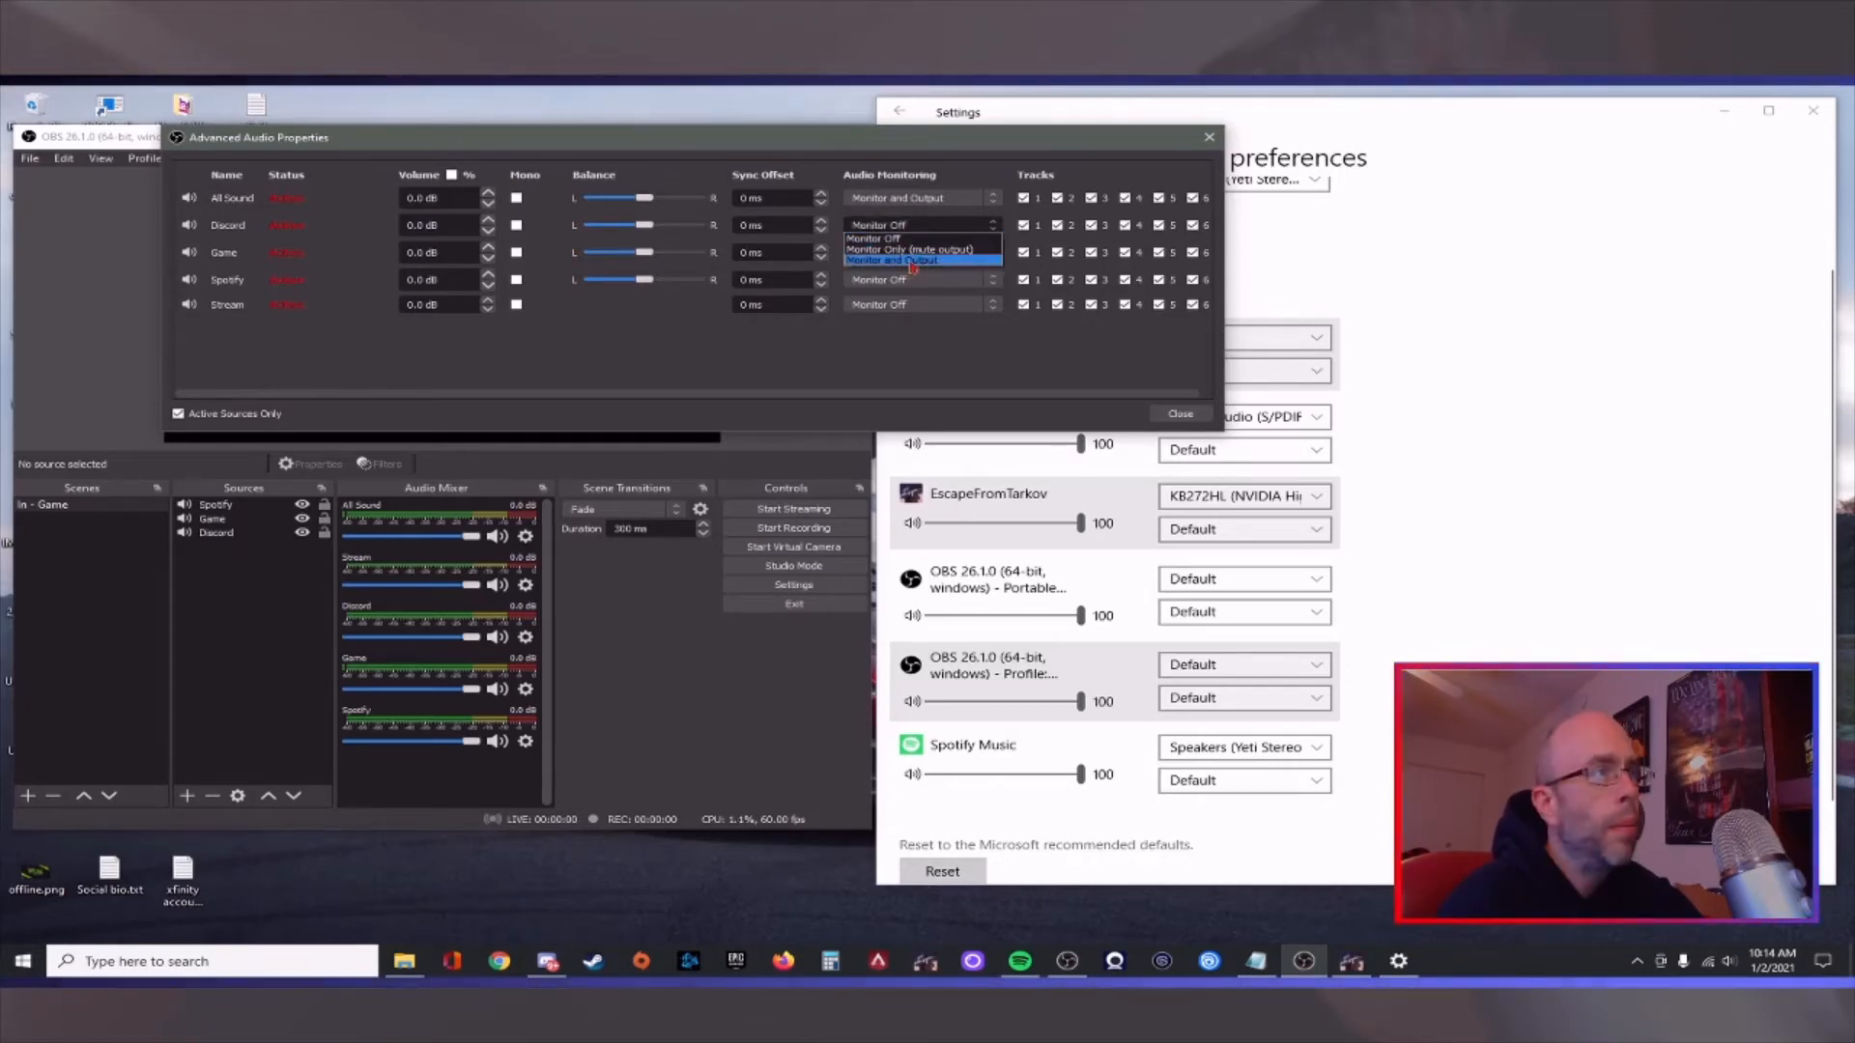
pyautogui.click(912, 261)
pyautogui.click(908, 252)
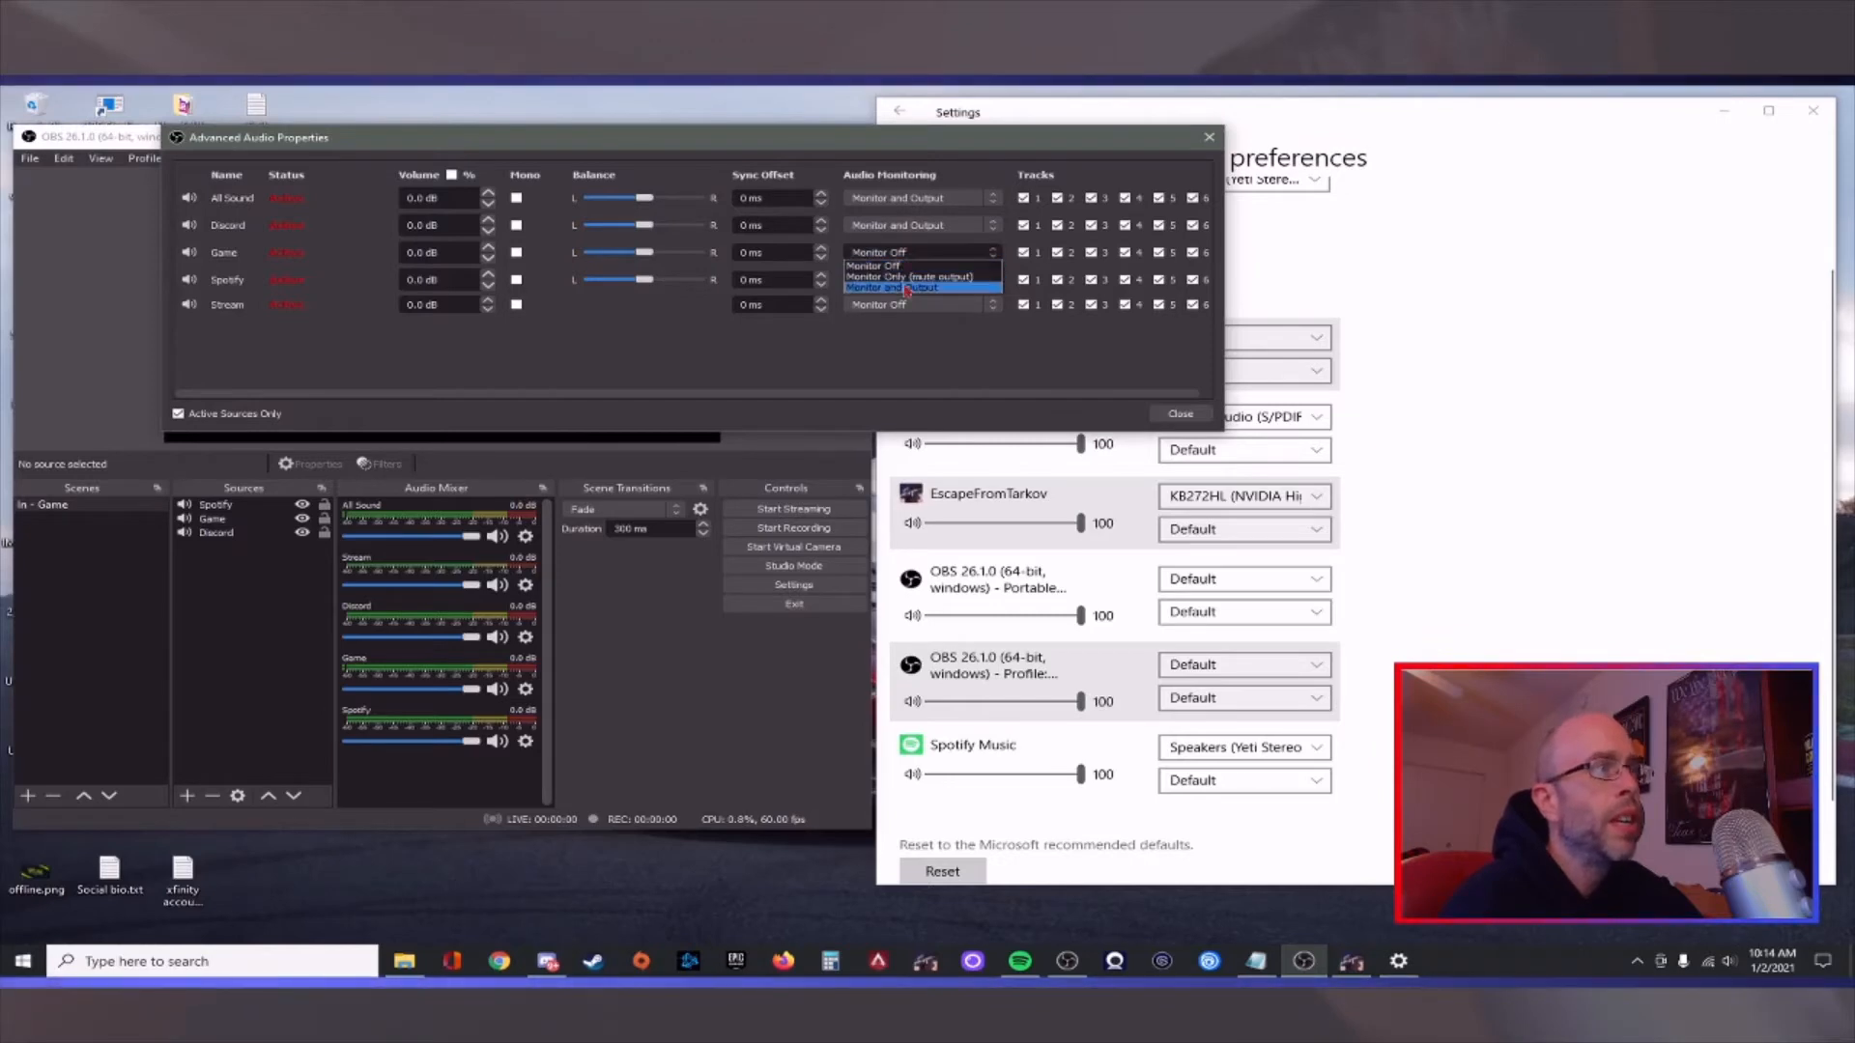
pyautogui.click(908, 288)
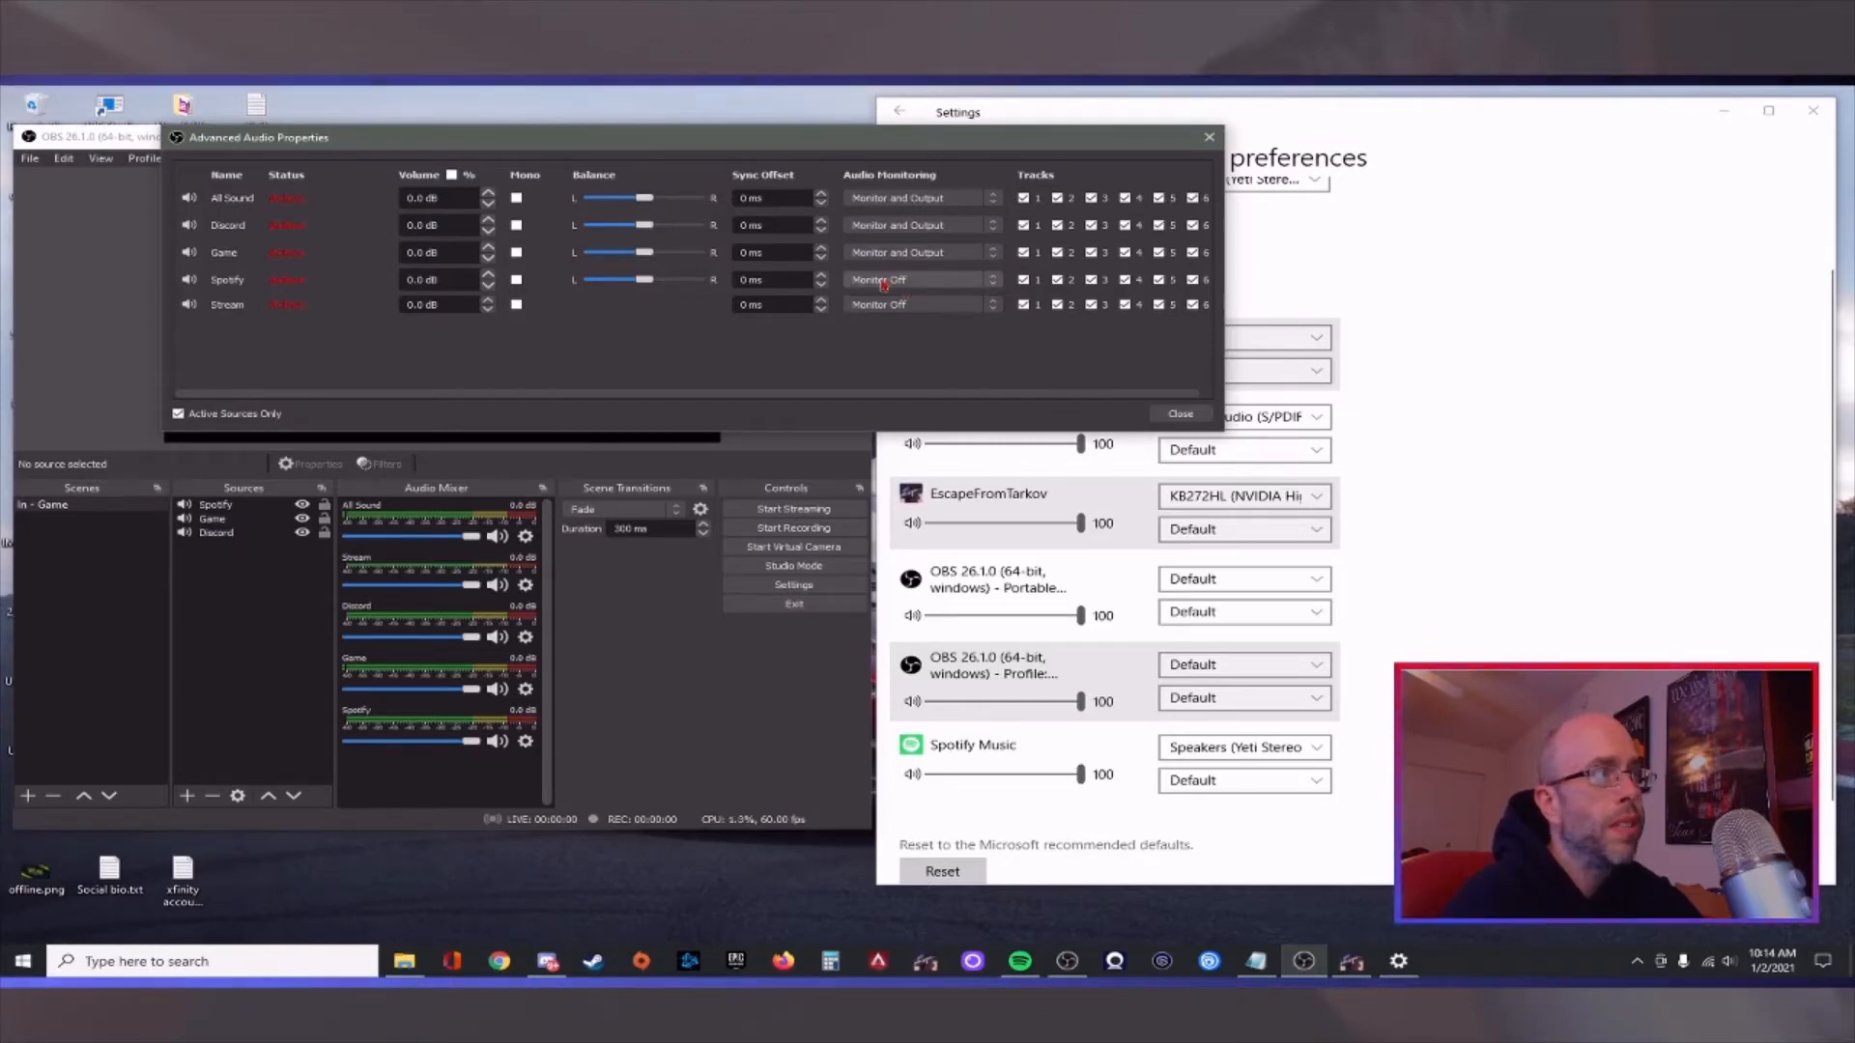
pyautogui.click(883, 282)
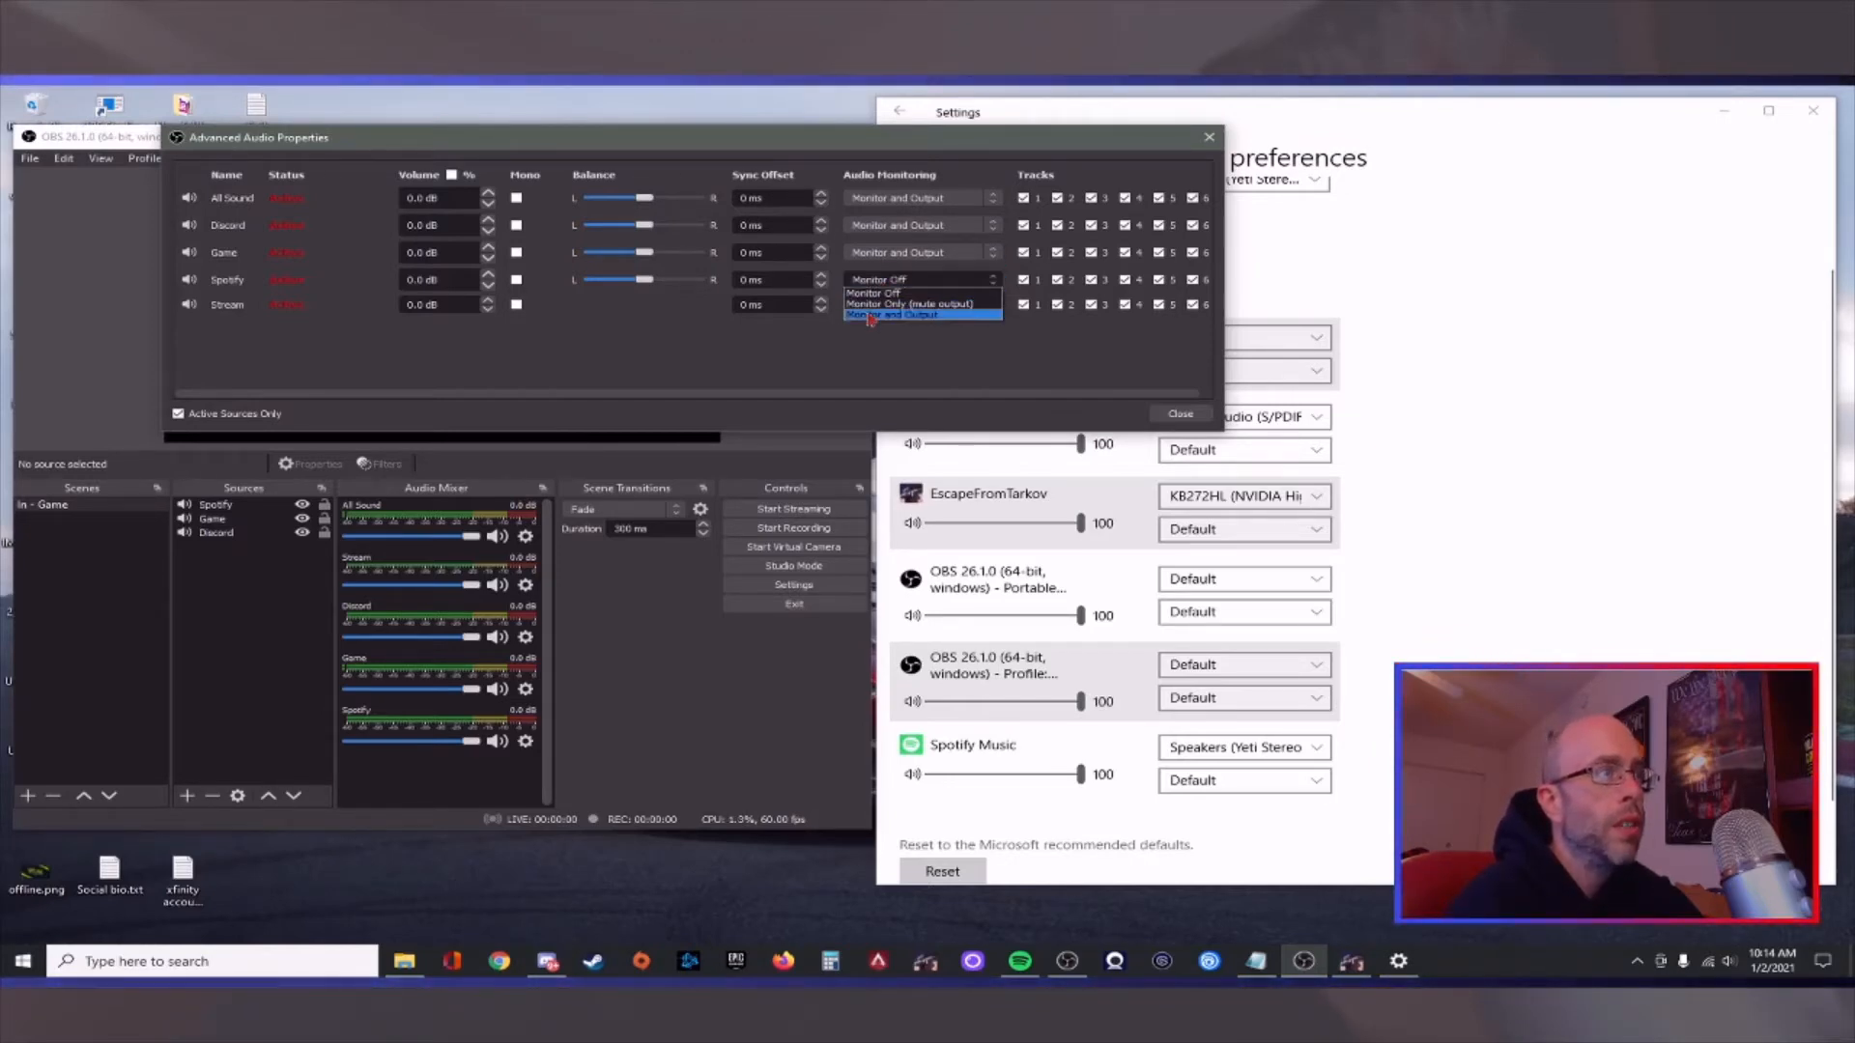
pyautogui.click(779, 348)
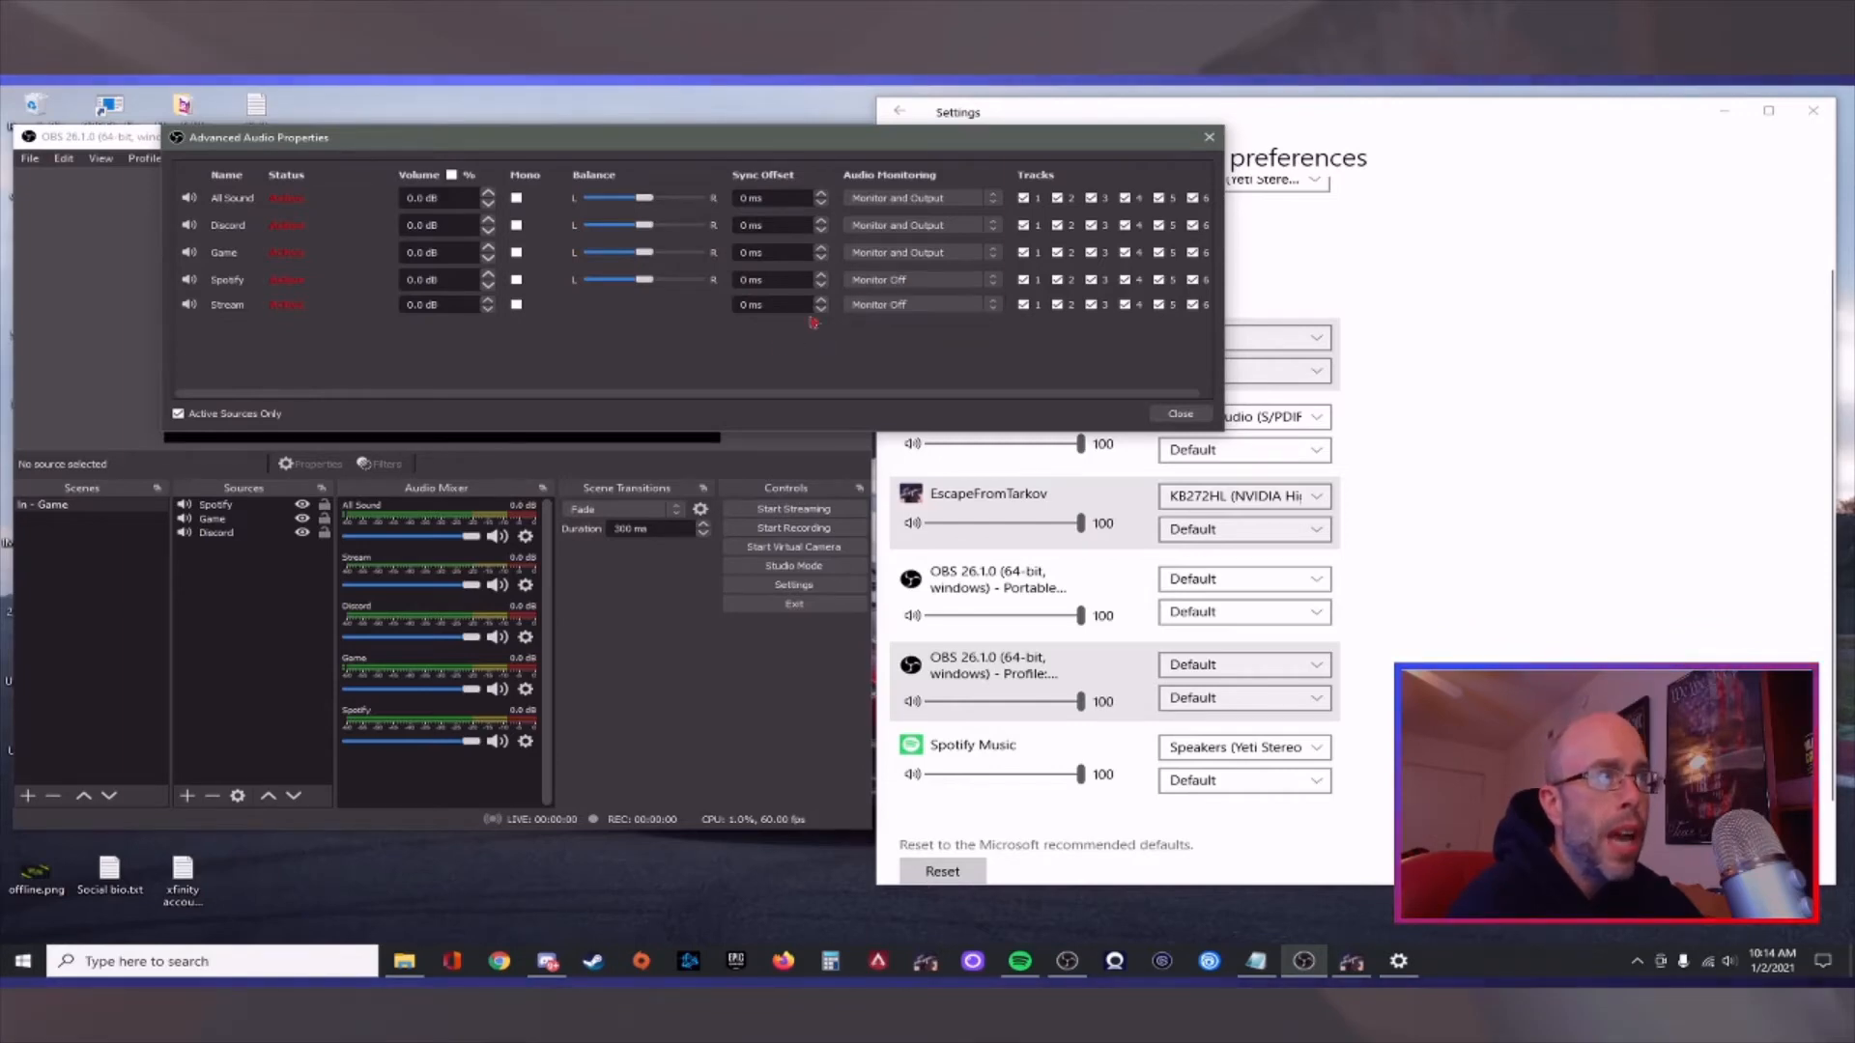